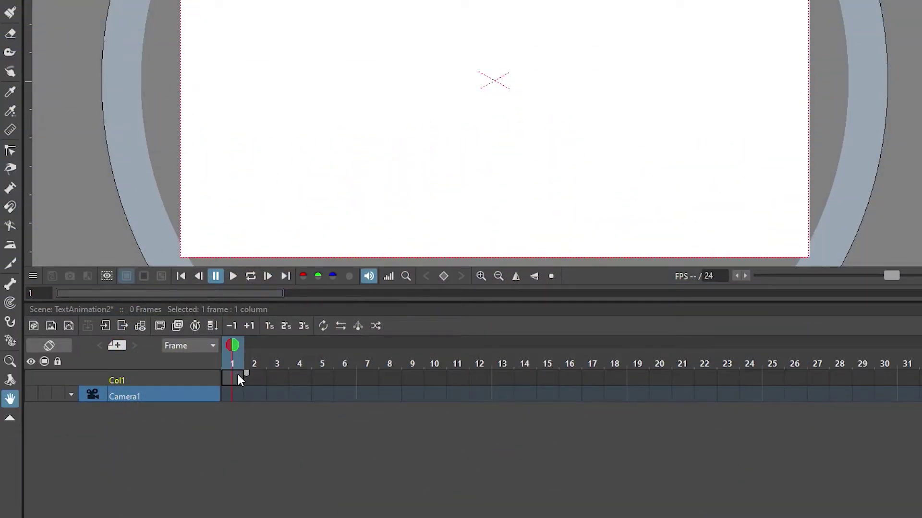
# Create a new vector level at frame 1 and draw a small smiling ghost outline on it.
pyautogui.click(68, 327)
pyautogui.click(511, 207)
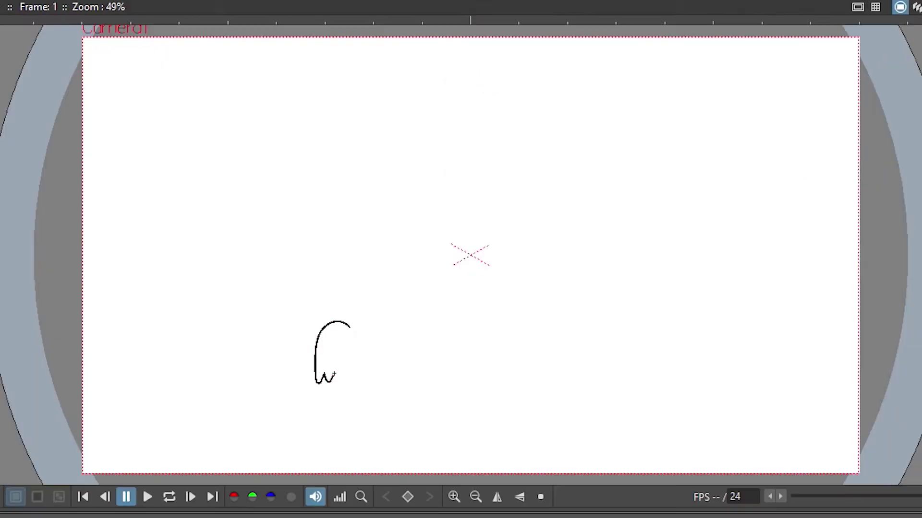
pyautogui.moveTo(319, 381)
pyautogui.mouseDown()
pyautogui.moveTo(350, 319)
pyautogui.moveTo(356, 344)
pyautogui.moveTo(373, 342)
pyautogui.moveTo(373, 351)
pyautogui.mouseUp()
pyautogui.scroll(2, 300, 323)
pyautogui.scroll(2, 301, 323)
pyautogui.scroll(-1, 372, 312)
pyautogui.press('`')
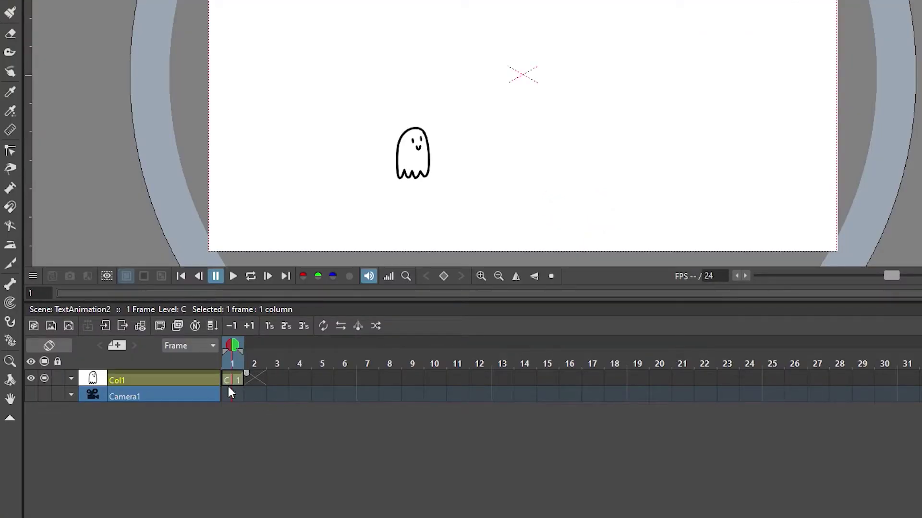
# Create another vector level in its own column and draw a large pumpkin outline with a stem beside the ghost.
pyautogui.click(69, 326)
pyautogui.click(510, 203)
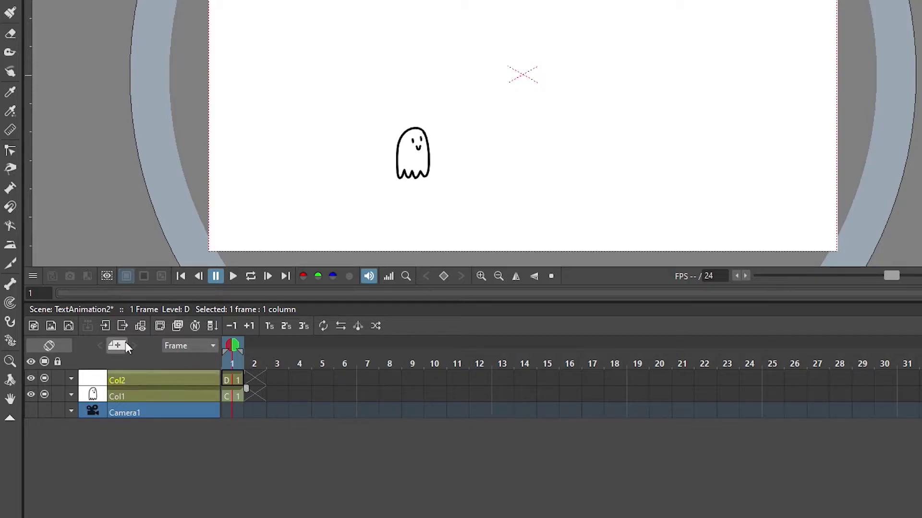
pyautogui.moveTo(528, 89)
pyautogui.mouseDown()
pyautogui.moveTo(511, 180)
pyautogui.moveTo(529, 90)
pyautogui.moveTo(486, 171)
pyautogui.mouseUp()
pyautogui.moveTo(522, 114)
pyautogui.mouseDown()
pyautogui.moveTo(512, 177)
pyautogui.moveTo(551, 101)
pyautogui.moveTo(509, 79)
pyautogui.moveTo(537, 75)
pyautogui.moveTo(547, 87)
pyautogui.mouseUp()
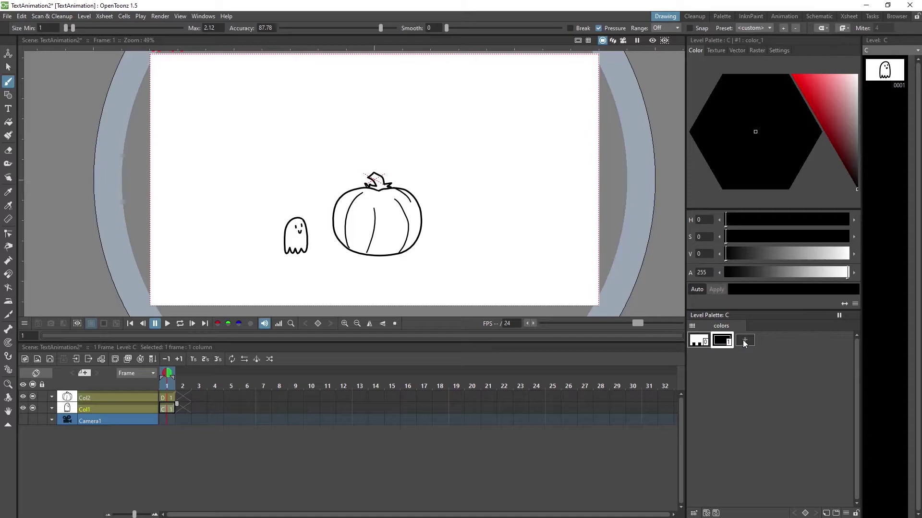
# Add a greyish-teal style (H 189, S 23, V 73) to the ghost level's palette and fill the ghost with it.
pyautogui.click(742, 340)
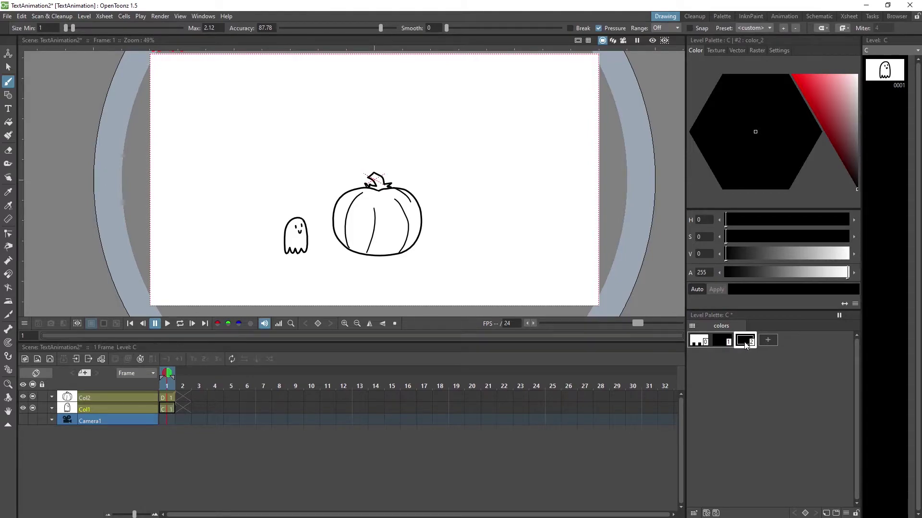
pyautogui.click(9, 123)
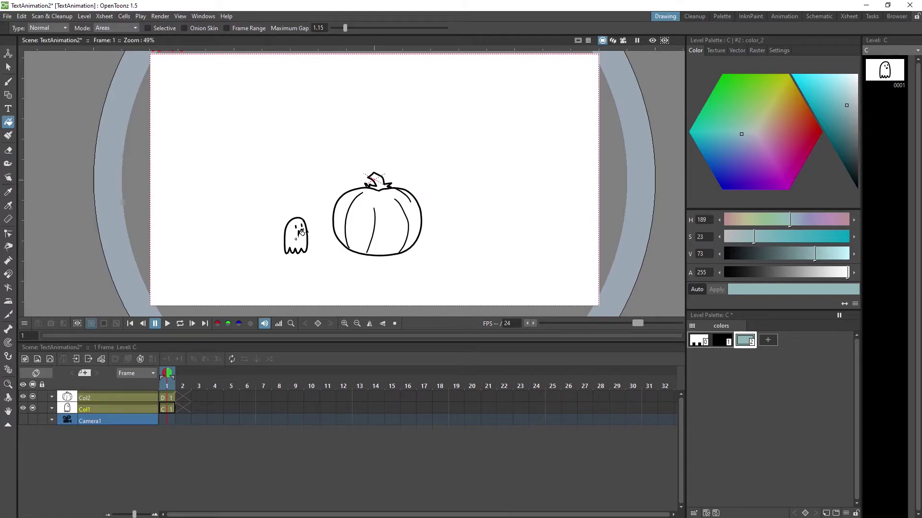
pyautogui.click(296, 239)
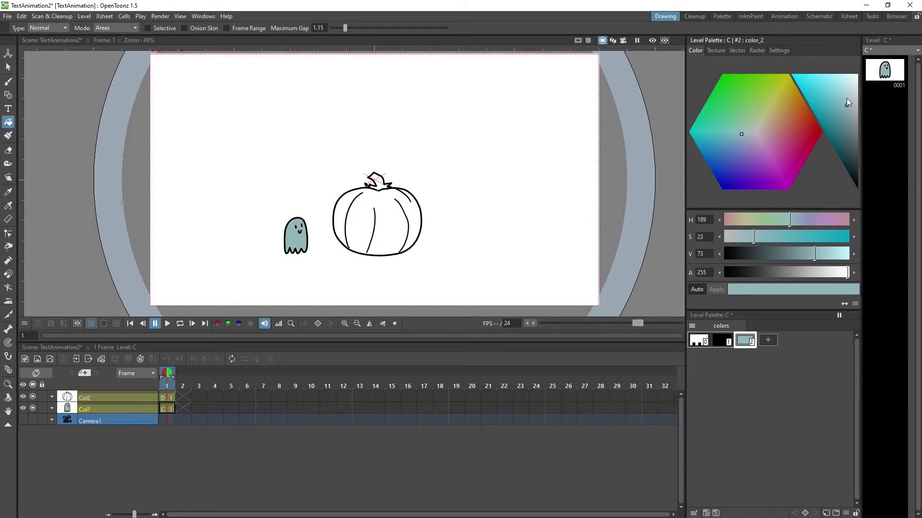
# Brighten the ghost's fill style to a light turquoise of H 184, S 30, V 92.
pyautogui.moveTo(848, 99); pyautogui.dragTo(849, 89)
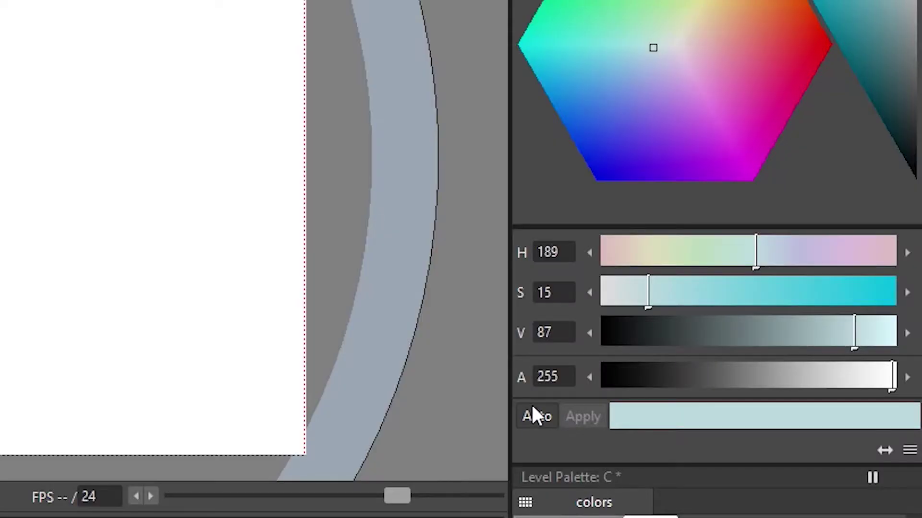
pyautogui.click(696, 289)
pyautogui.click(696, 288)
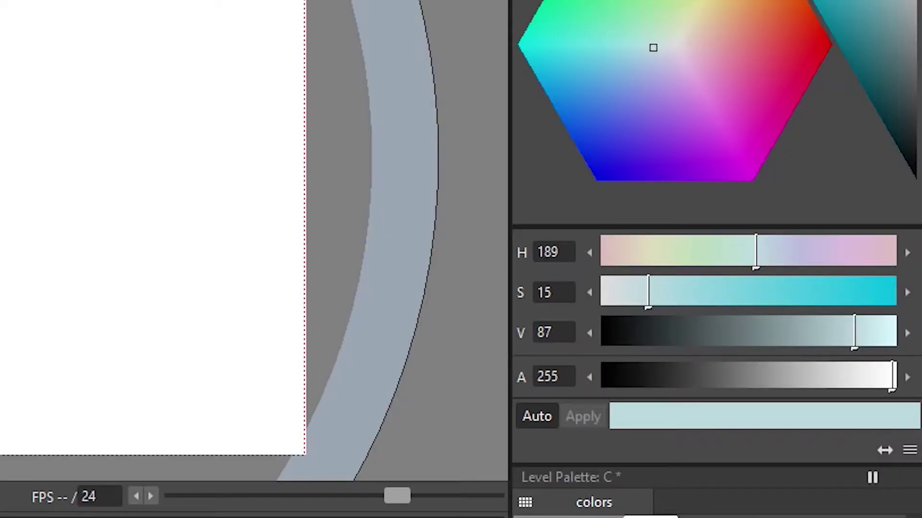
pyautogui.moveTo(714, 35); pyautogui.dragTo(755, 27)
pyautogui.click(710, 154)
pyautogui.click(638, 105)
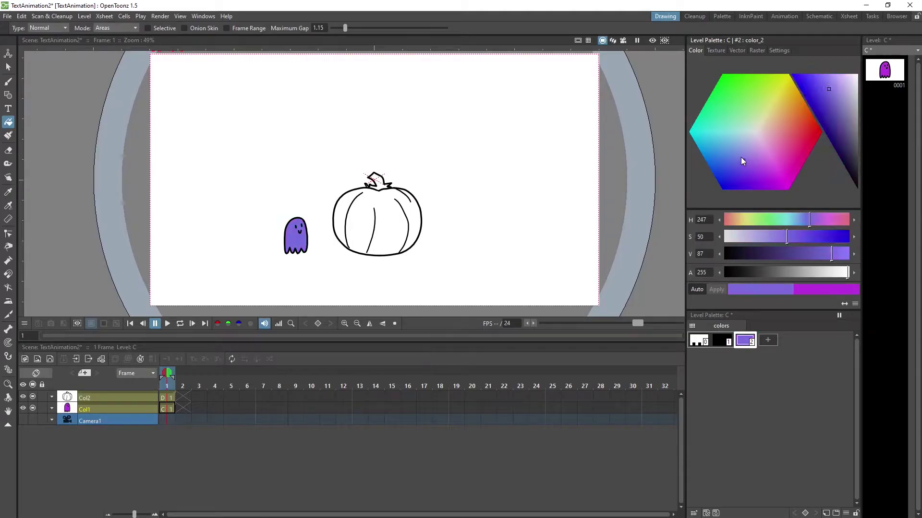
pyautogui.moveTo(739, 154); pyautogui.dragTo(735, 133)
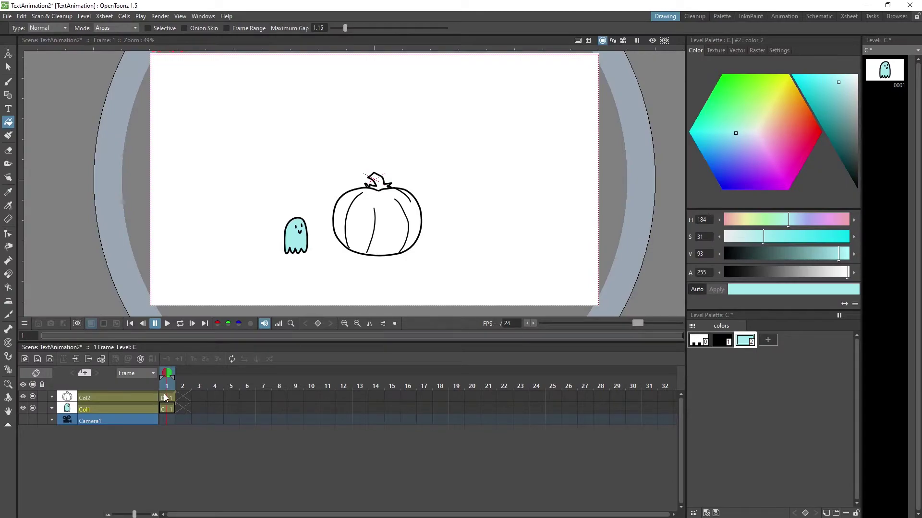
# Add an orange style (H 34, S 76, V 90) to the pumpkin level's palette and fill the pumpkin's body with it.
pyautogui.click(164, 396)
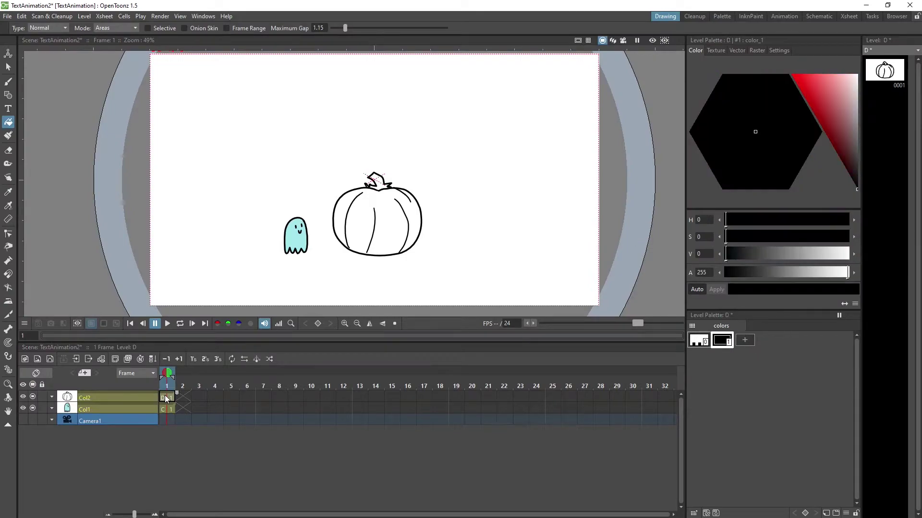
pyautogui.click(745, 341)
pyautogui.click(813, 86)
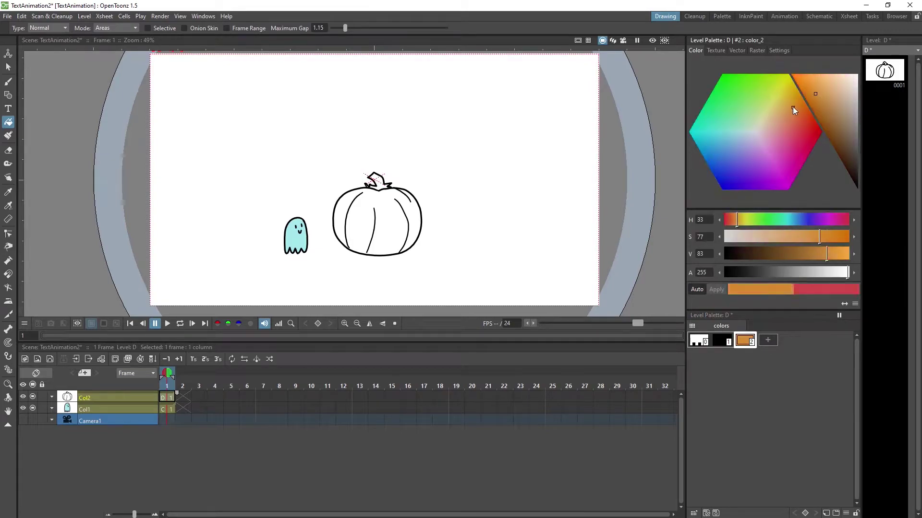
pyautogui.click(793, 106)
pyautogui.click(382, 214)
# Add a green style (H 110, S 54, V 74) to the pumpkin level's palette and fill the stem with it.
pyautogui.click(768, 341)
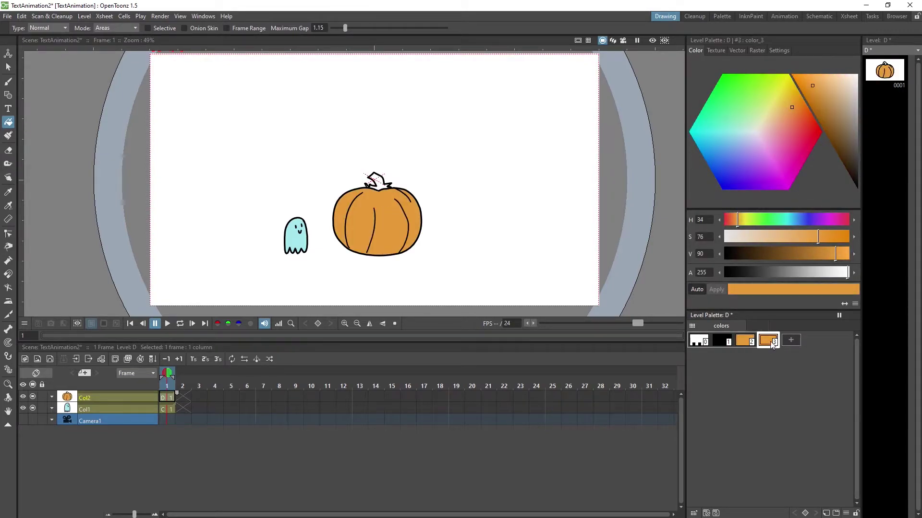
pyautogui.click(743, 101)
pyautogui.click(830, 103)
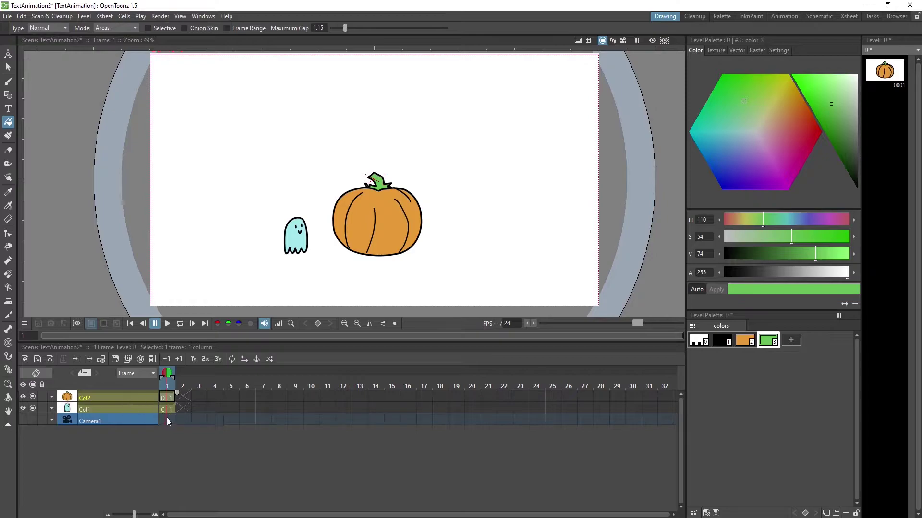
# Create a third vector level, draw a double-headed arrow outline below the ghost and pumpkin, and save the work.
pyautogui.click(50, 360)
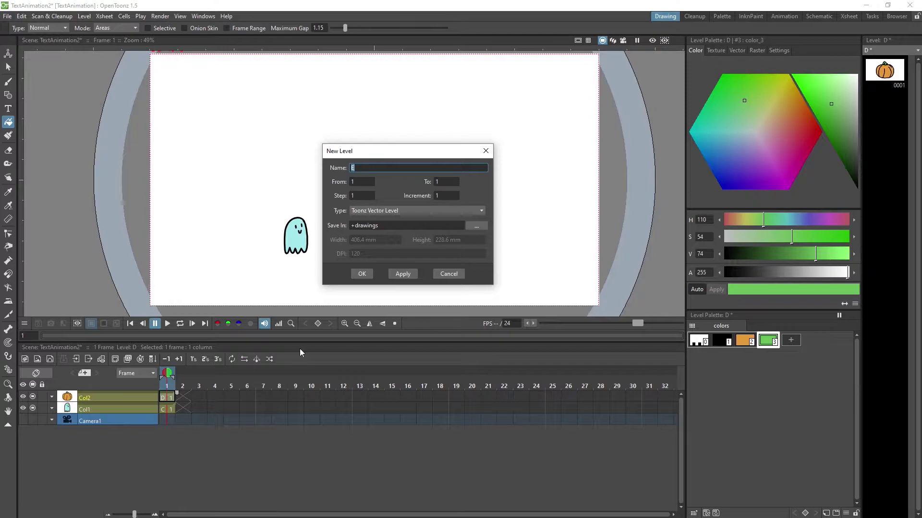
pyautogui.click(361, 274)
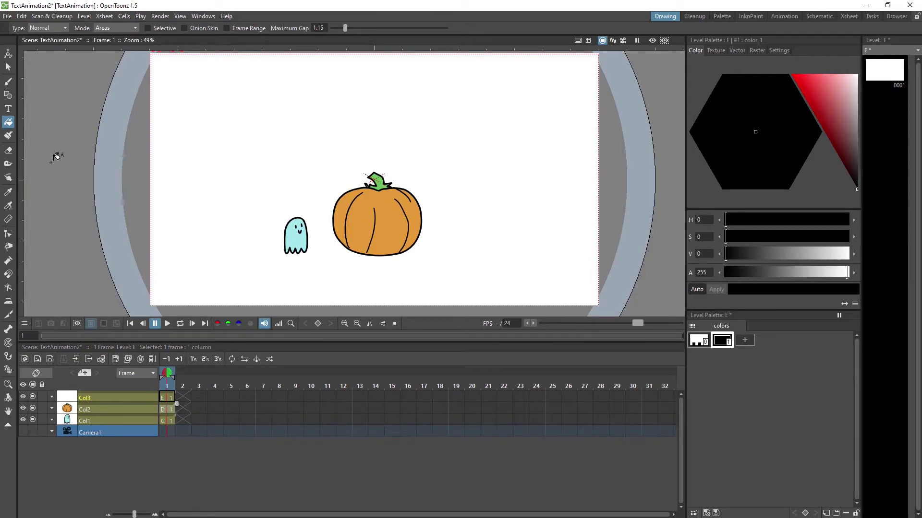
pyautogui.press('b')
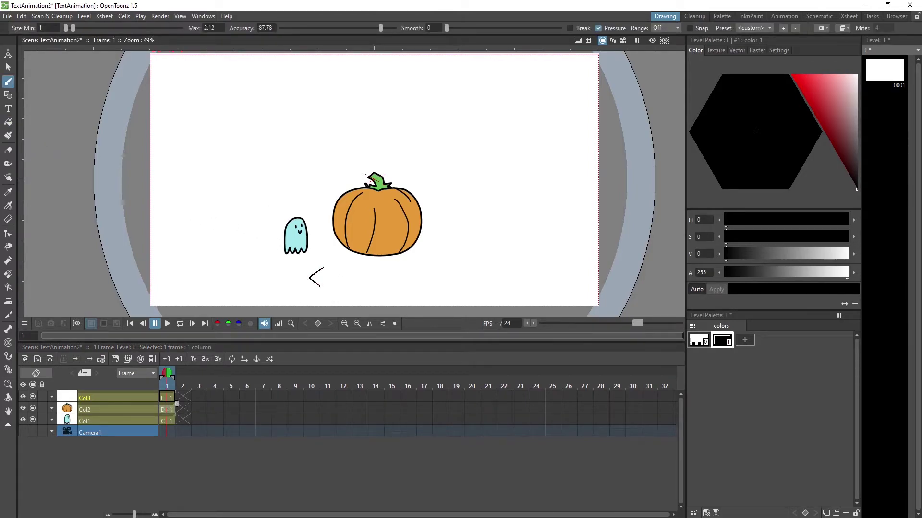
pyautogui.moveTo(335, 287); pyautogui.dragTo(345, 275)
pyautogui.moveTo(324, 267); pyautogui.dragTo(324, 267)
pyautogui.hotkey('ctrl', 's')
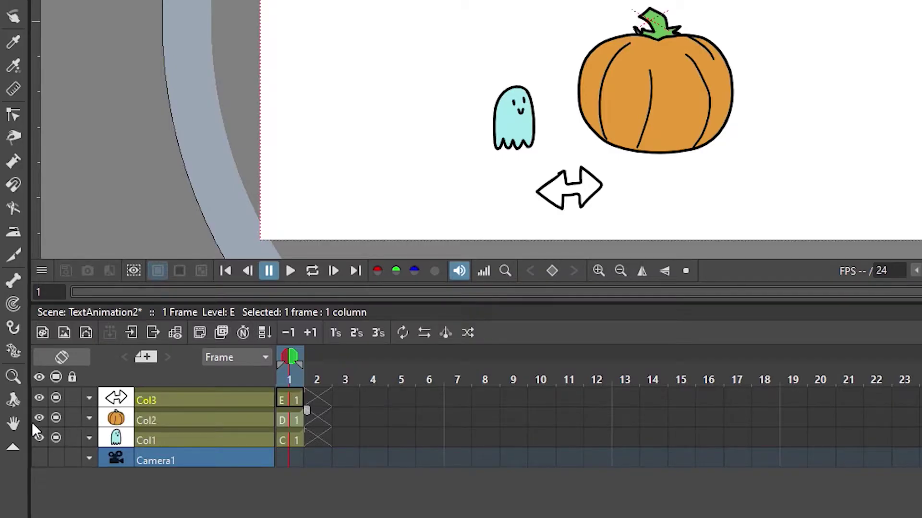
# Turn off preview visibility for the arrow's column and preview the frame.
pyautogui.click(39, 397)
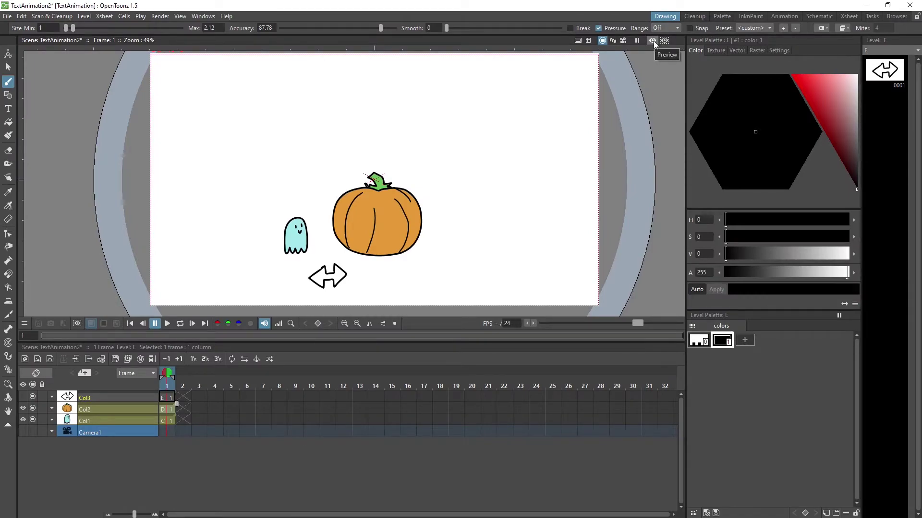
pyautogui.click(653, 41)
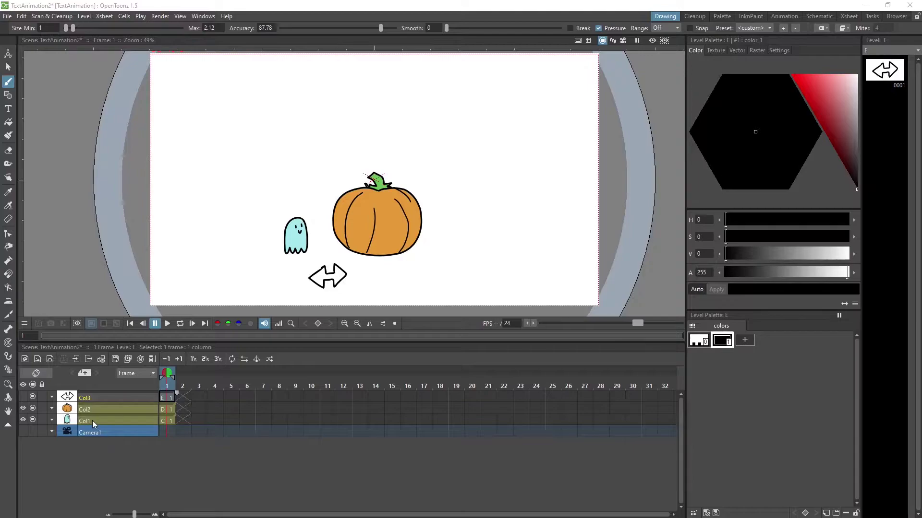
# Move the center of the ghost's column onto the ghost's lower body, about X -70.37 mm, Y -56.9 mm, using the Animate tool.
pyautogui.click(92, 420)
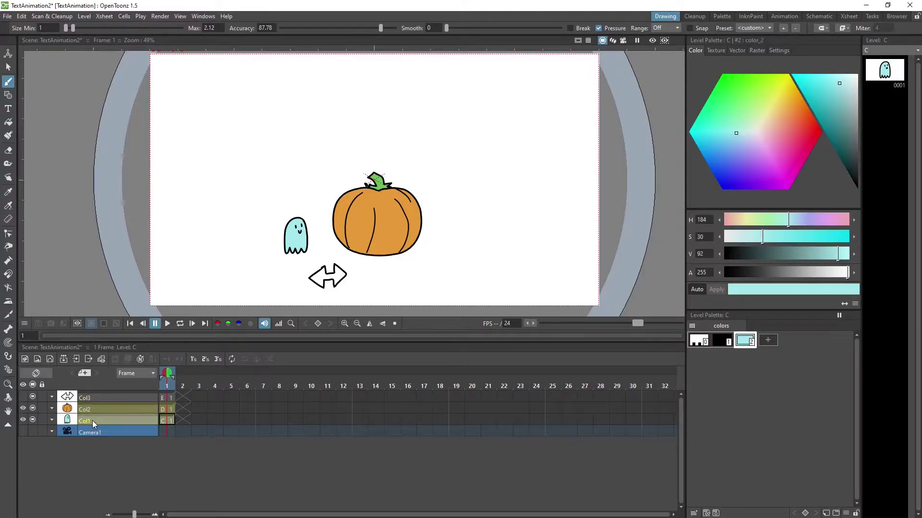
pyautogui.click(8, 55)
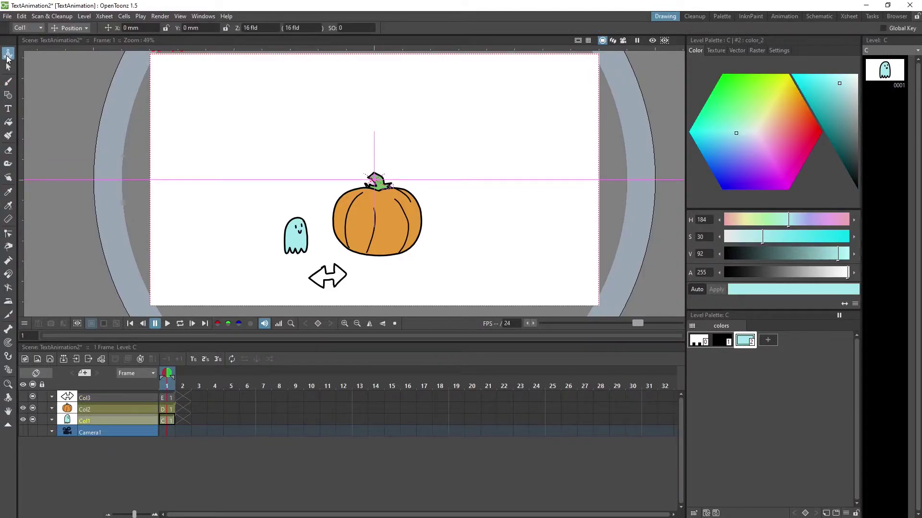
pyautogui.moveTo(376, 178); pyautogui.dragTo(334, 224)
pyautogui.hotkey('ctrl', 'z')
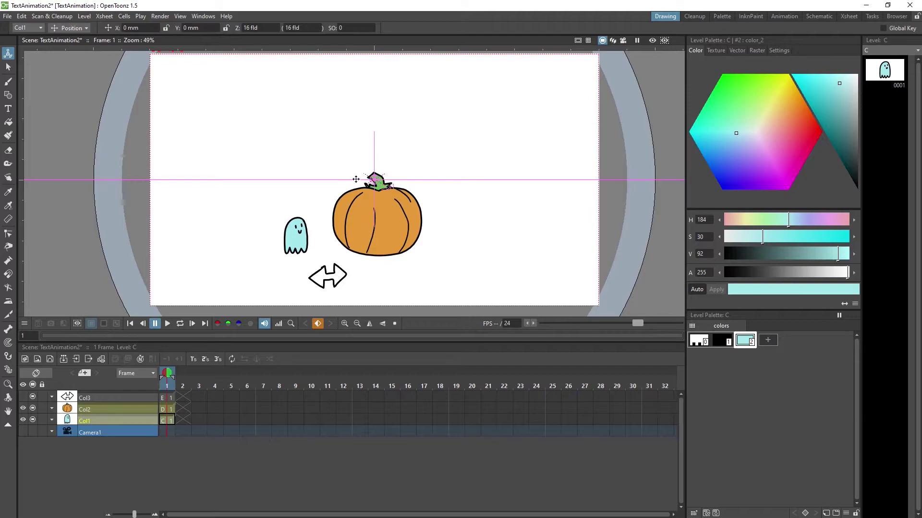
pyautogui.click(68, 28)
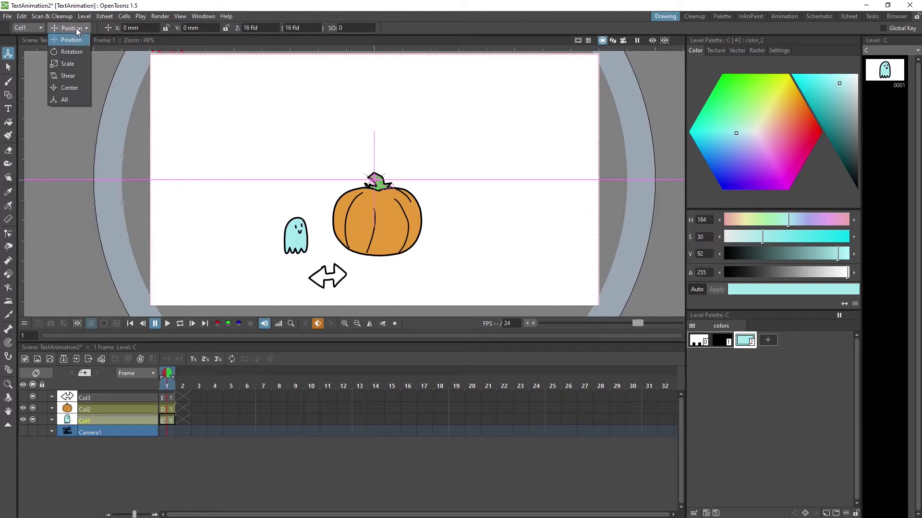
pyautogui.click(70, 88)
pyautogui.moveTo(378, 179)
pyautogui.mouseDown()
pyautogui.moveTo(331, 225)
pyautogui.moveTo(297, 242)
pyautogui.mouseUp()
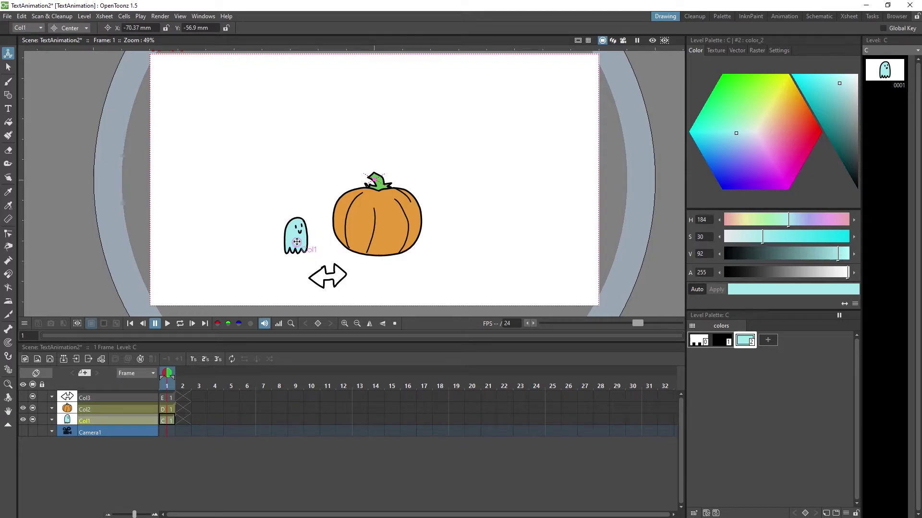
# Try rotating the ghost about its repositioned center with the Animate tool in Rotation mode.
pyautogui.click(69, 28)
pyautogui.click(74, 57)
pyautogui.moveTo(307, 210); pyautogui.dragTo(324, 224)
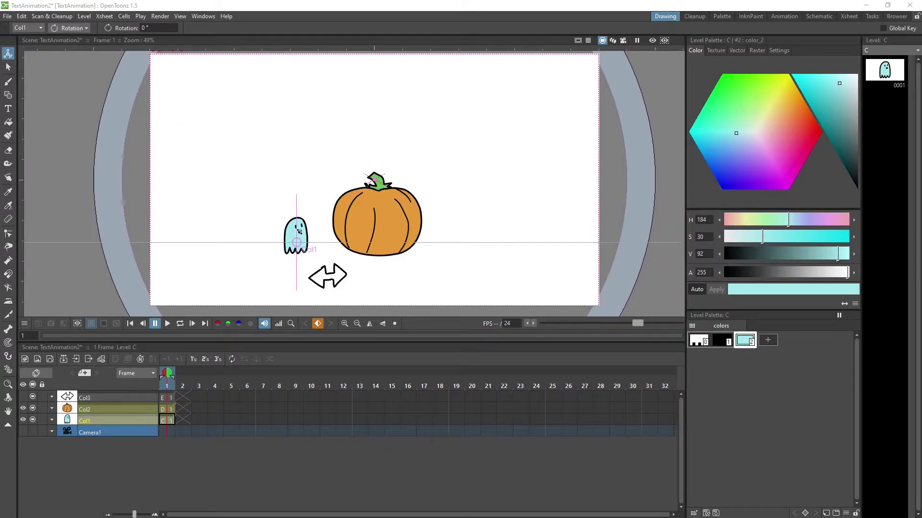
# Choose Speed In / Speed Out as the default animation interpolation in the preferences and close them.
pyautogui.click(7, 16)
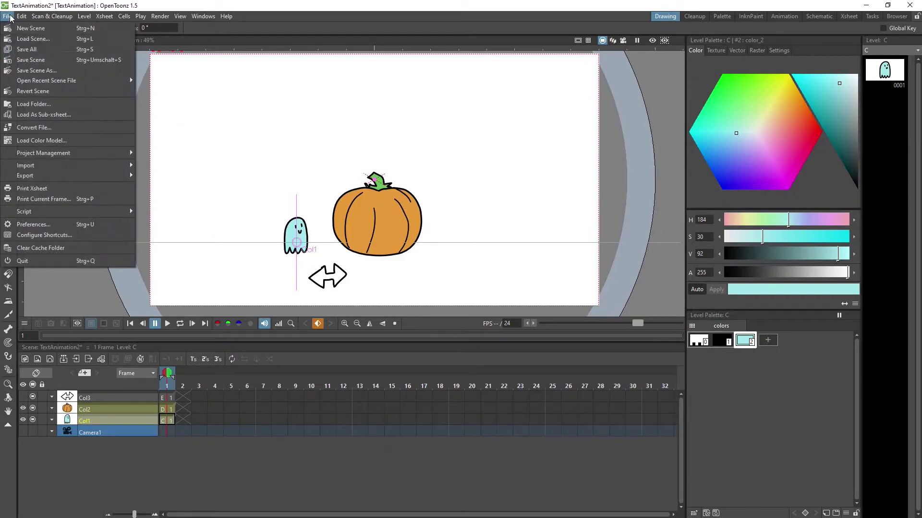
pyautogui.click(30, 224)
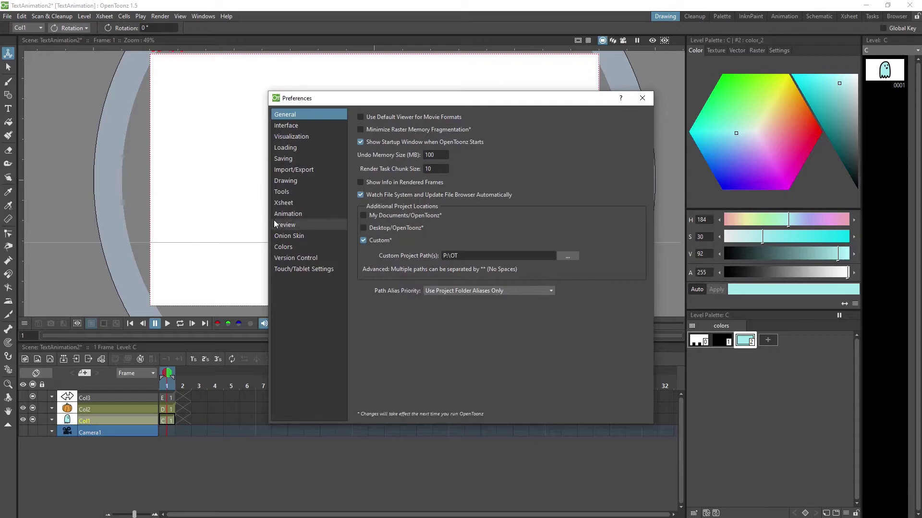
pyautogui.click(278, 214)
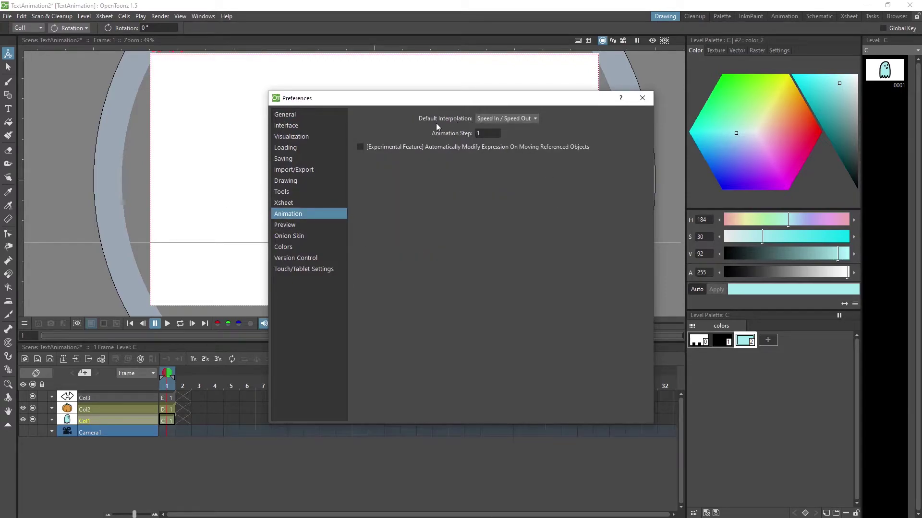
pyautogui.click(505, 119)
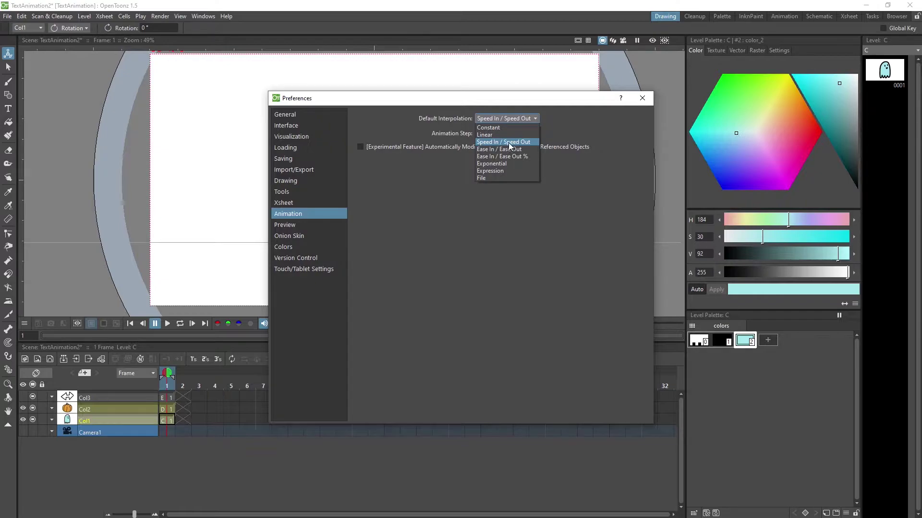
pyautogui.click(509, 143)
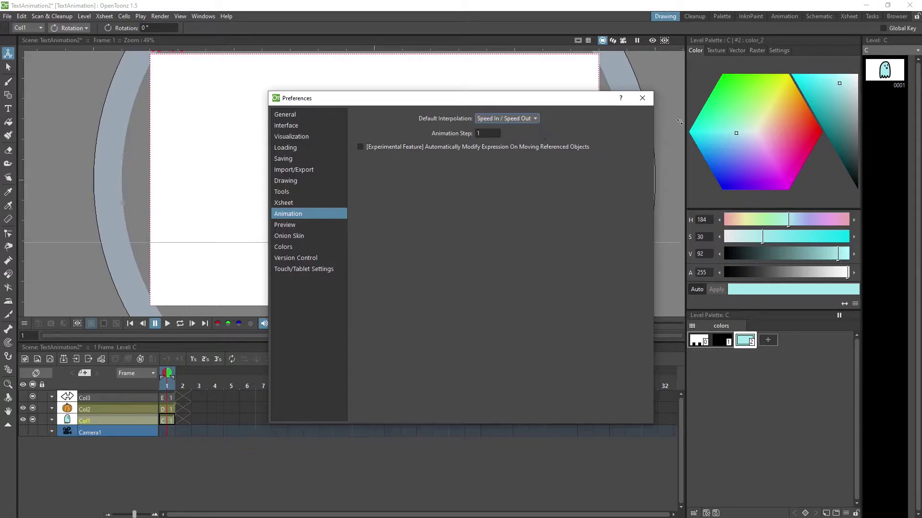
pyautogui.click(643, 99)
pyautogui.click(643, 99)
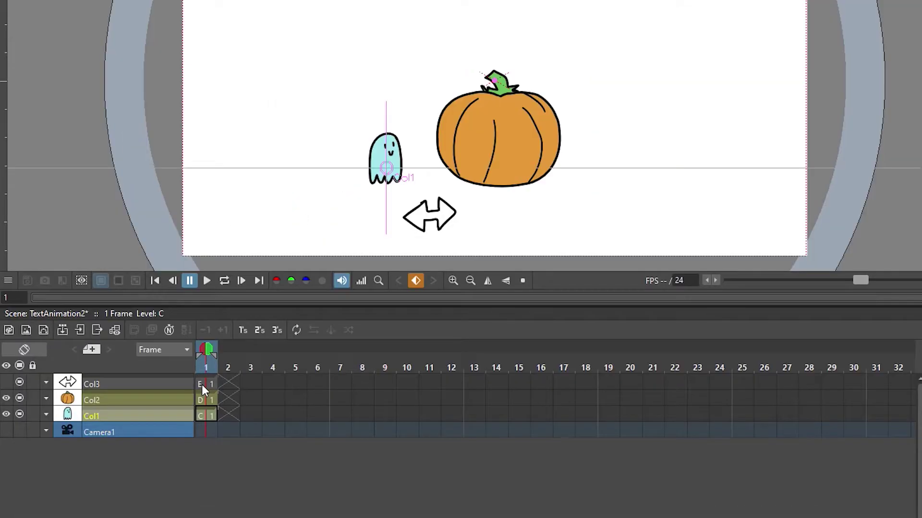
# Extend the arrow, pumpkin and ghost columns together to 47 frames on the timeline.
pyautogui.click(164, 398)
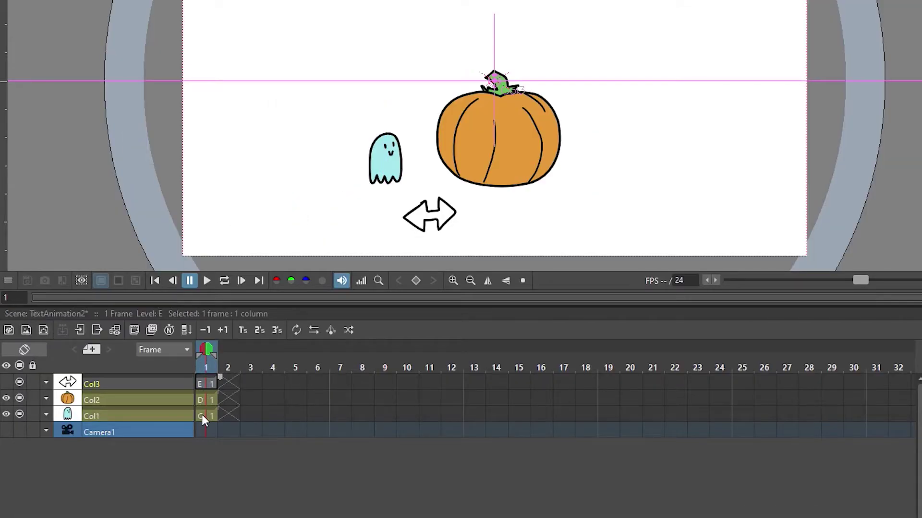
pyautogui.keyDown('shift'); pyautogui.click(163, 420); pyautogui.keyUp('shift')
pyautogui.moveTo(220, 408); pyautogui.dragTo(910, 416)
pyautogui.hscroll(-4, 555, 399)
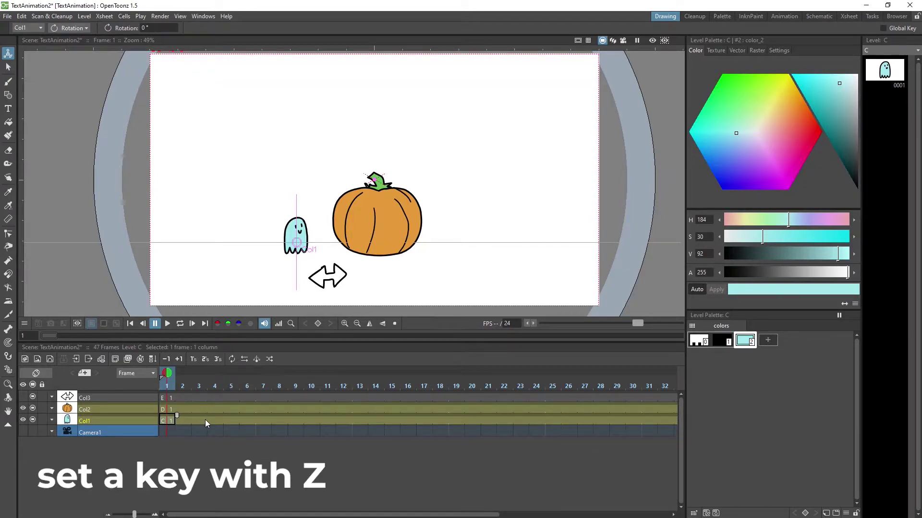
# Set a ghost keyframe at frame 5, and at frame 11 move the ghost about 17 mm horizontally toward the pumpkin in Position mode.
pyautogui.click(231, 420)
pyautogui.press('z')
pyautogui.click(328, 420)
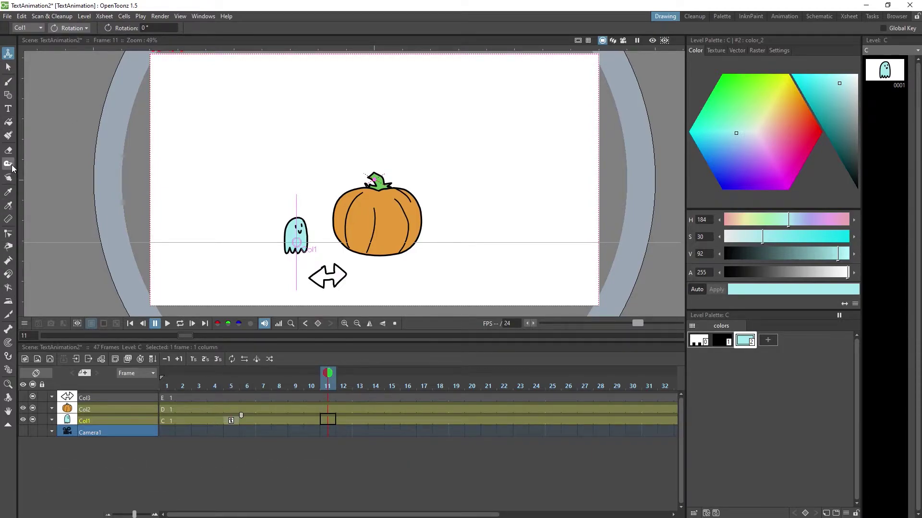
pyautogui.click(69, 28)
pyautogui.click(67, 50)
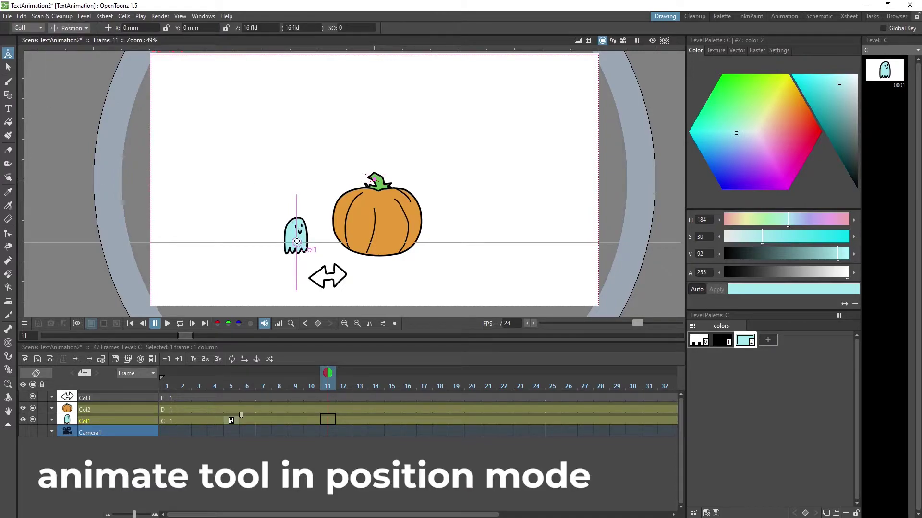
pyautogui.moveTo(296, 241); pyautogui.dragTo(315, 242)
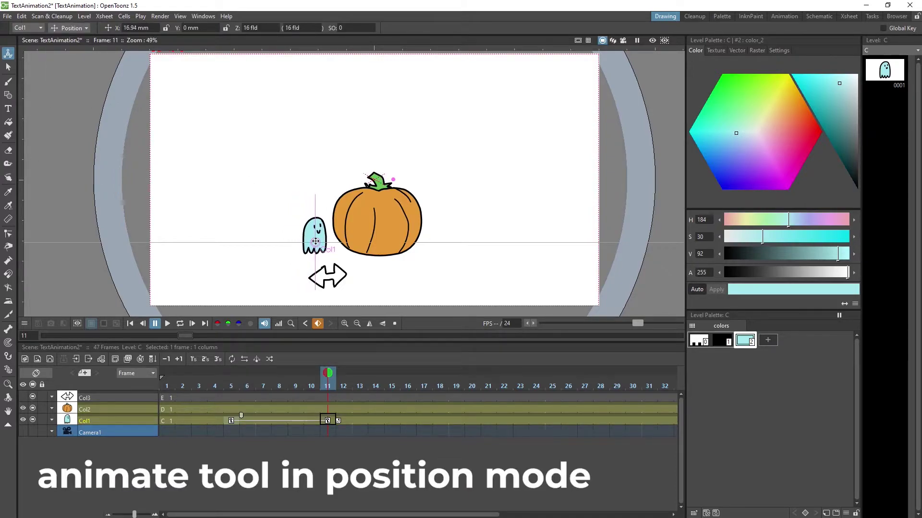
# Add a ghost keyframe at frame 15 that repeats the frame 11 pose, and compare the two keyframes.
pyautogui.click(389, 419)
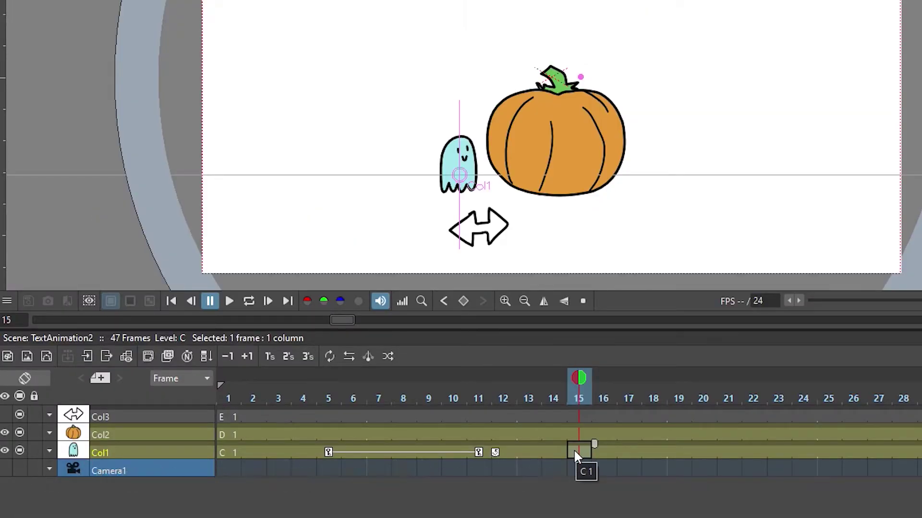
pyautogui.click(576, 452)
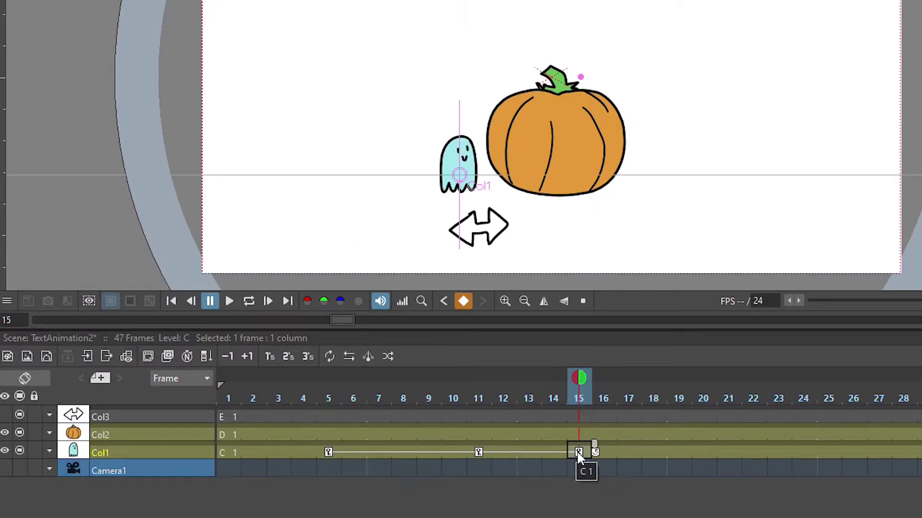
pyautogui.click(478, 452)
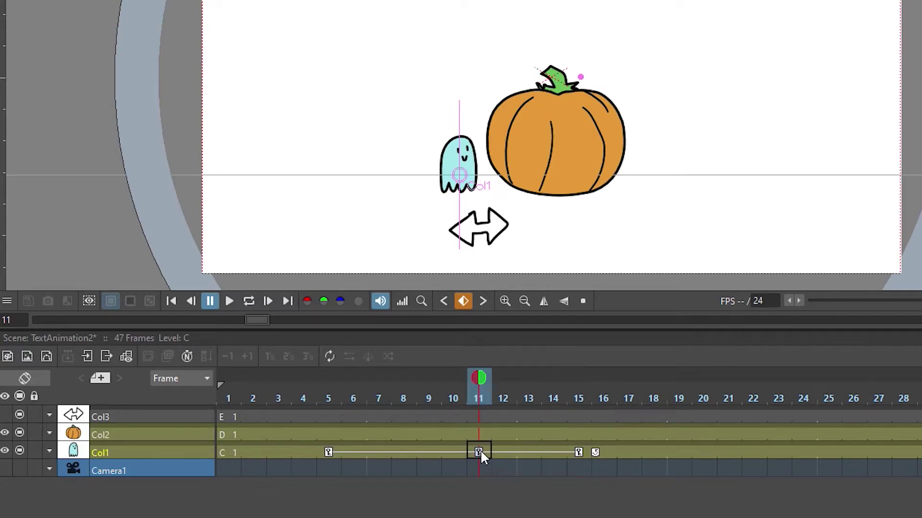
pyautogui.click(579, 452)
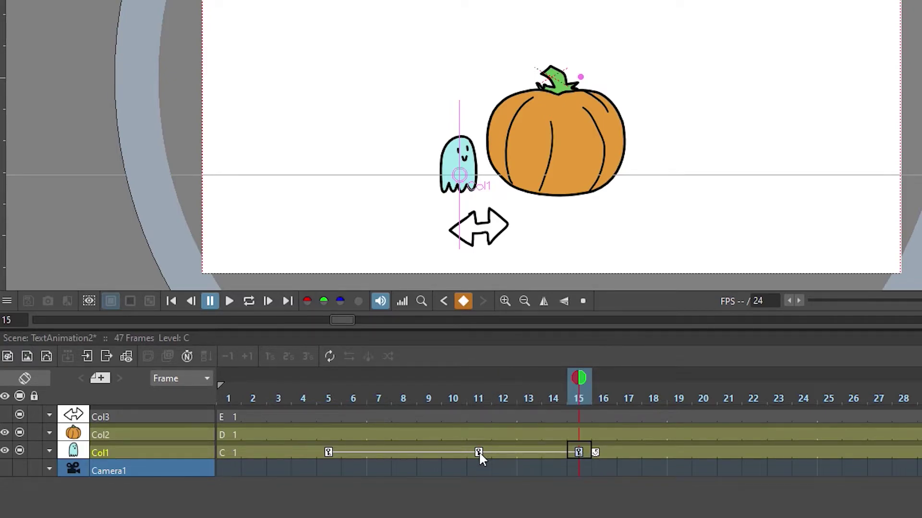
pyautogui.click(478, 452)
pyautogui.click(580, 452)
pyautogui.click(479, 453)
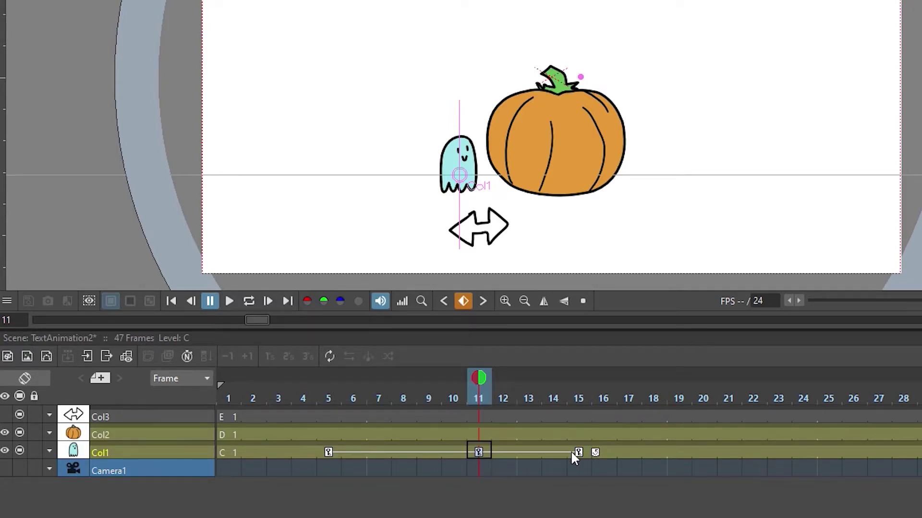
pyautogui.click(579, 452)
pyautogui.click(479, 453)
# At frame 19, move the ghost slightly toward the pumpkin and tilt it about 15° so that its head leans against it.
pyautogui.click(679, 452)
pyautogui.moveTo(461, 176); pyautogui.dragTo(464, 176)
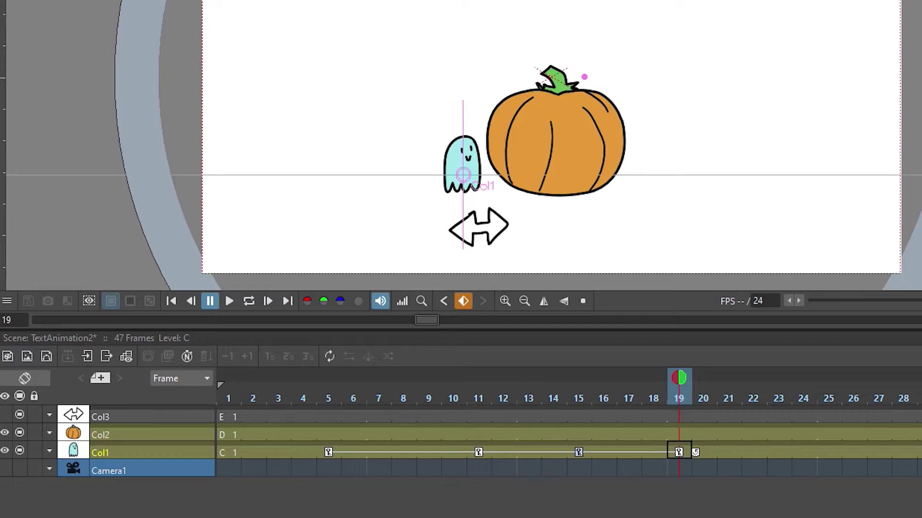
pyautogui.moveTo(484, 118); pyautogui.dragTo(502, 131)
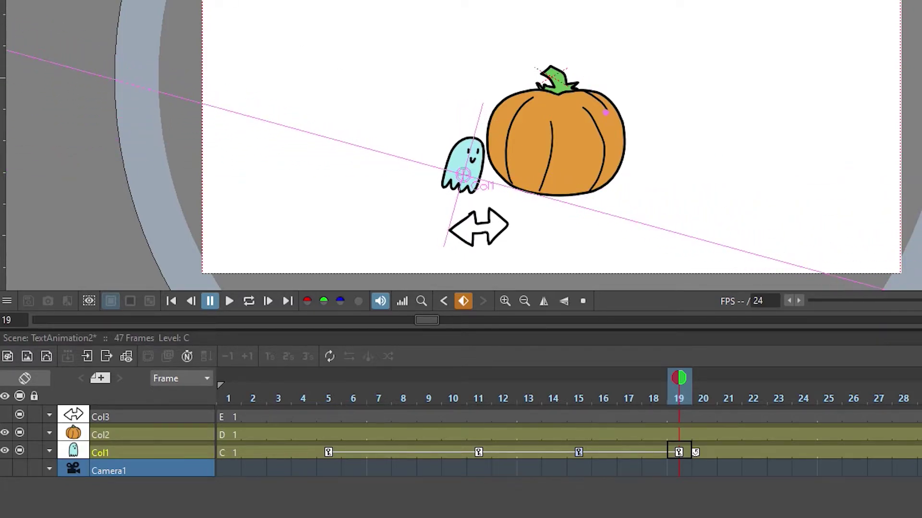
pyautogui.moveTo(460, 179); pyautogui.dragTo(465, 178)
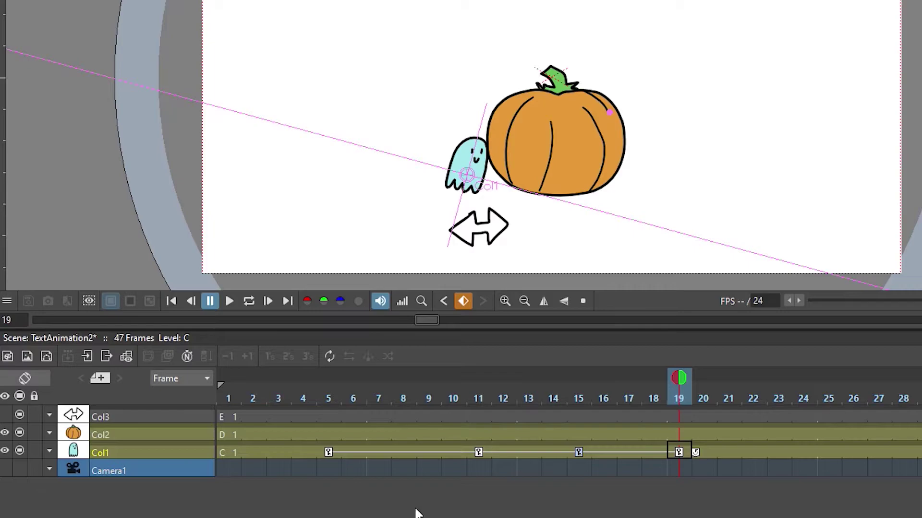
# Play the animation from frame 1 to check the ghost's movement.
pyautogui.click(308, 399)
pyautogui.click(217, 388)
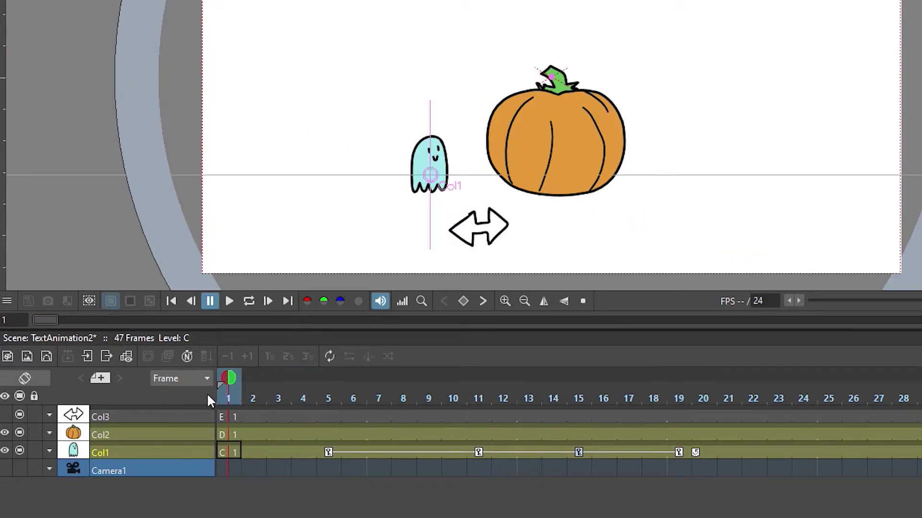
pyautogui.click(228, 301)
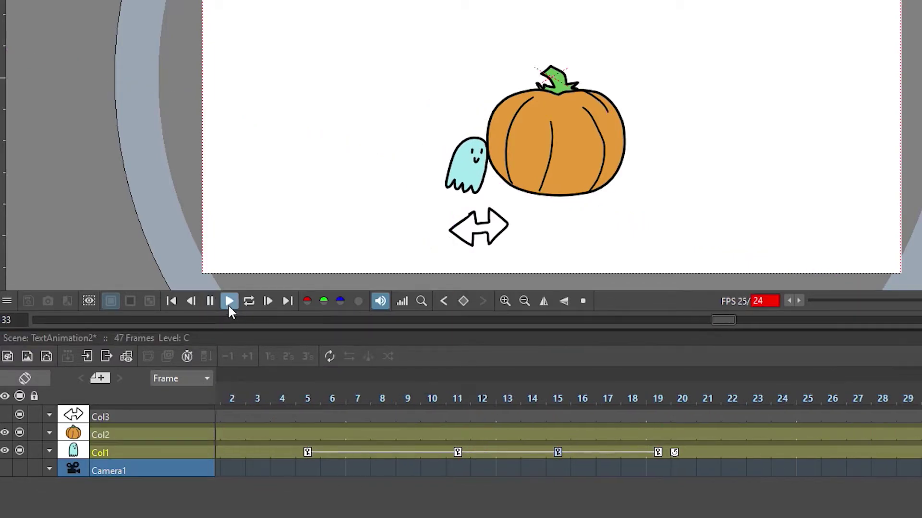
pyautogui.click(211, 302)
# Move the ghost's keyframes at frames 11, 15 and 19 together to frames 13, 17 and 21.
pyautogui.click(478, 451)
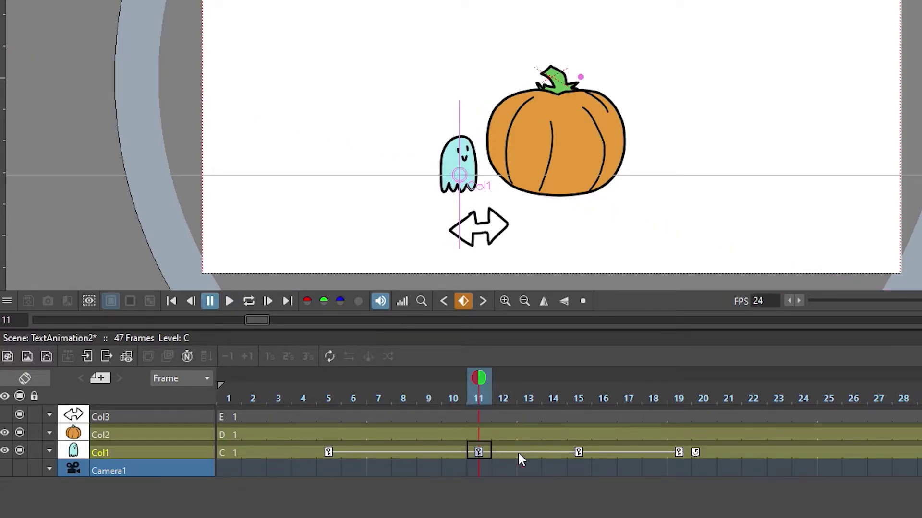
pyautogui.click(579, 451)
pyautogui.click(678, 452)
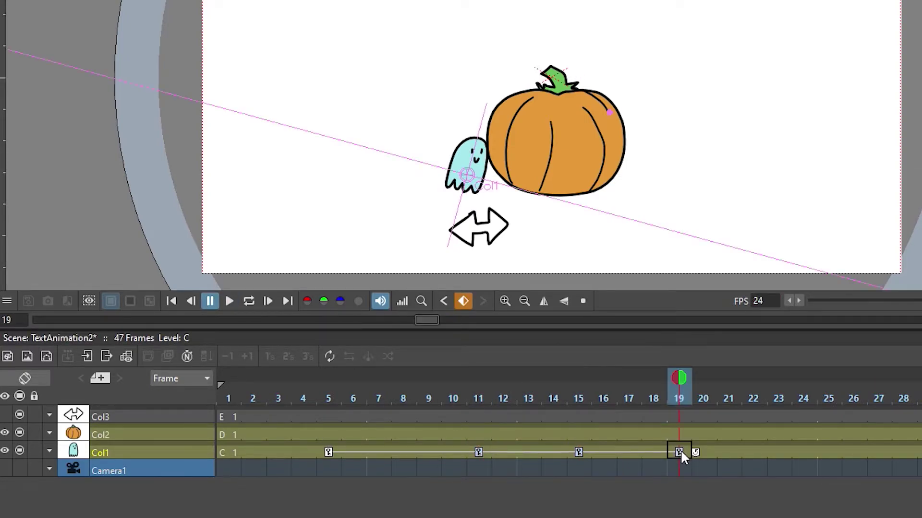
pyautogui.moveTo(479, 452); pyautogui.dragTo(535, 455)
pyautogui.click(530, 397)
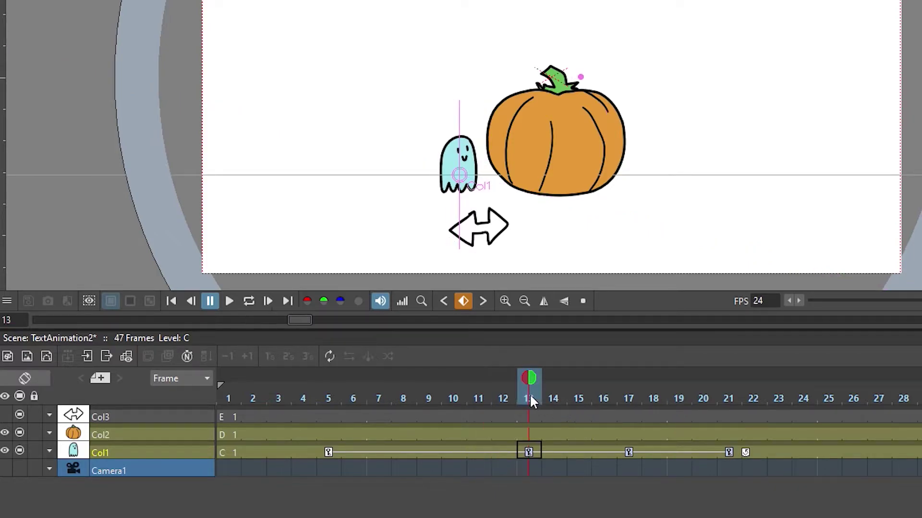
# Move the ghost's last two keyframes together to frames 19 and 23.
pyautogui.click(627, 452)
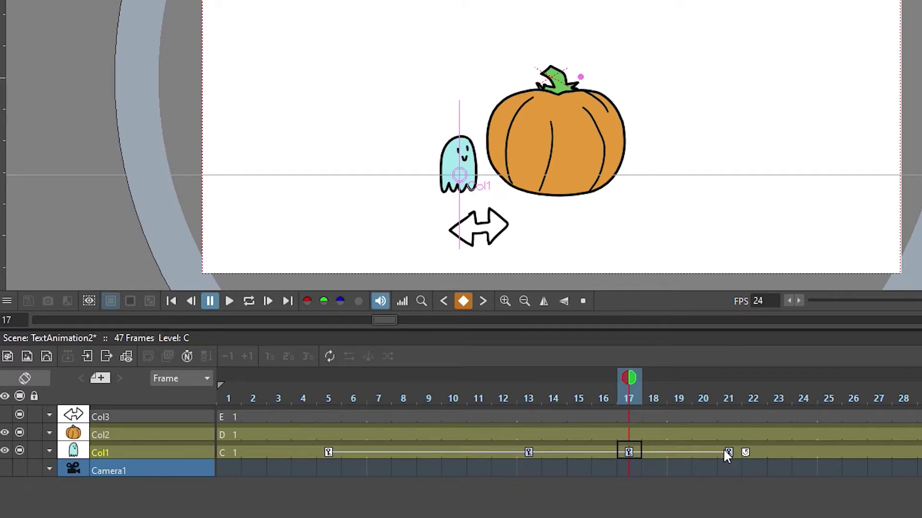
pyautogui.click(729, 452)
pyautogui.click(636, 452)
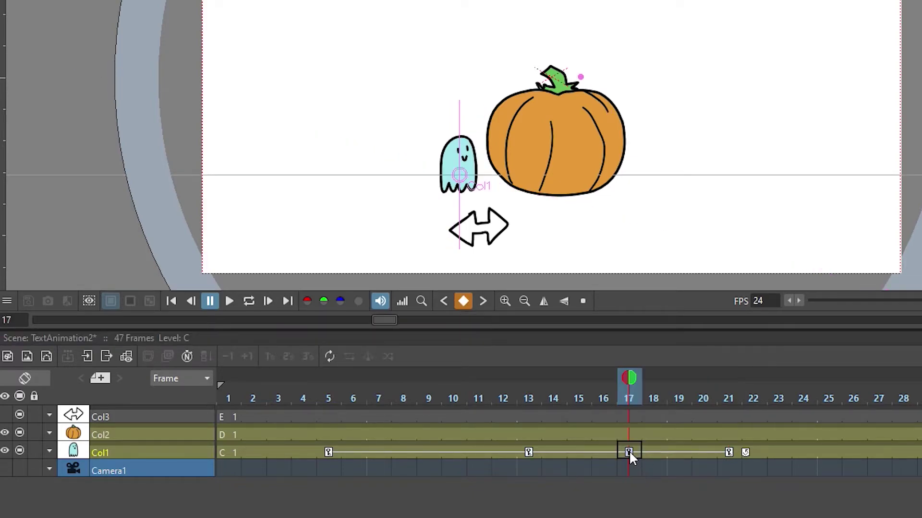
pyautogui.click(728, 453)
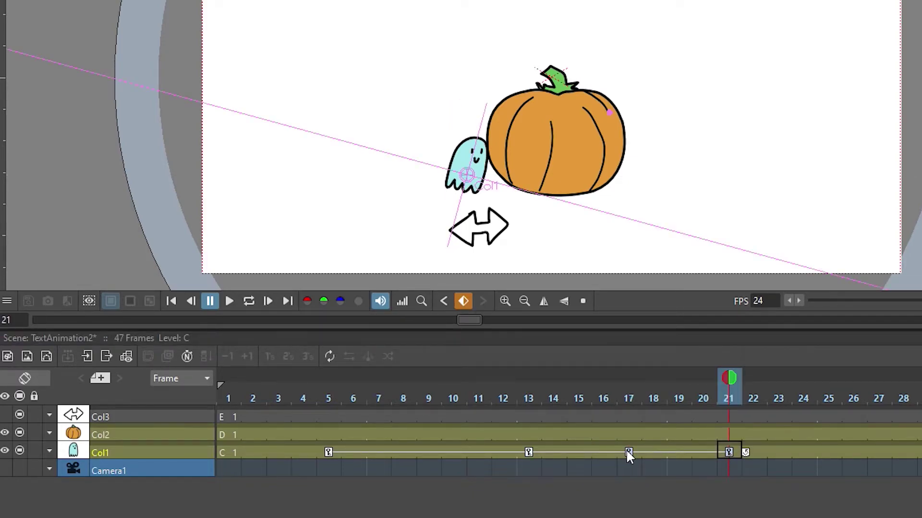
pyautogui.moveTo(628, 452); pyautogui.dragTo(675, 452)
pyautogui.click(681, 397)
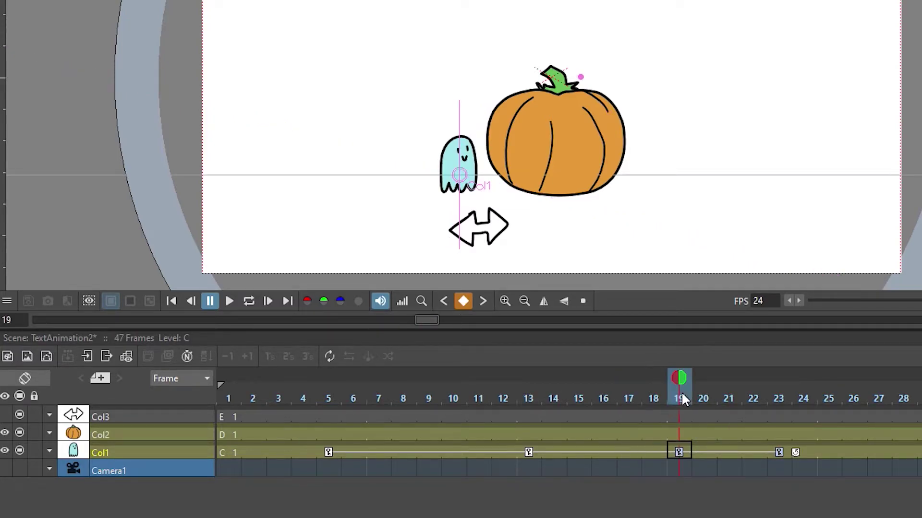
# Check the ghost's timing and move its last keyframe to frame 27.
pyautogui.click(756, 398)
pyautogui.click(767, 399)
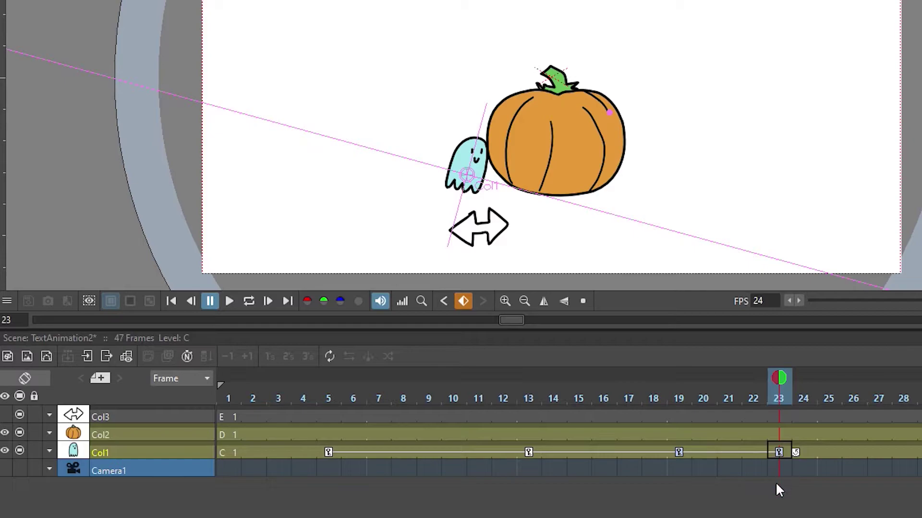
pyautogui.click(681, 380)
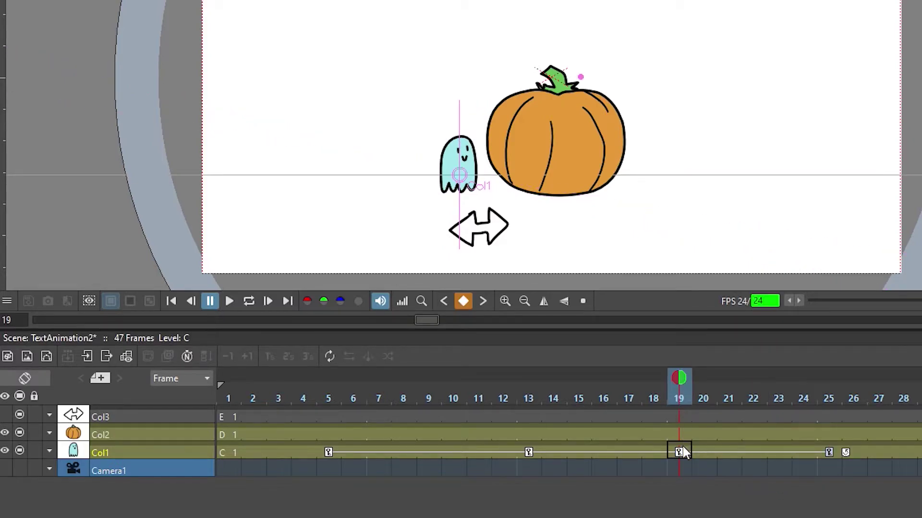
pyautogui.click(597, 391)
pyautogui.moveTo(597, 391); pyautogui.dragTo(671, 461)
pyautogui.click(829, 454)
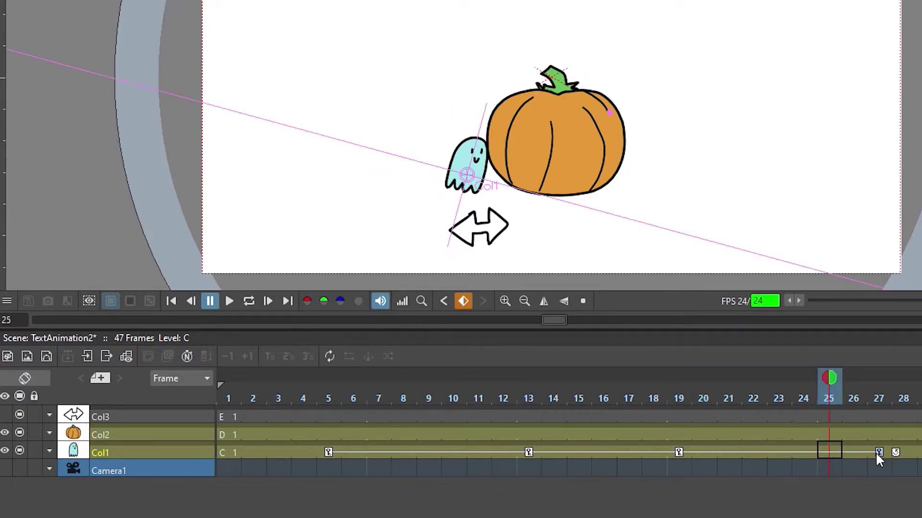
# Copy the ghost's frame 19 keyframe and paste it at frame 23.
pyautogui.moveTo(831, 456); pyautogui.dragTo(680, 456)
pyautogui.click(684, 456)
pyautogui.click(678, 449)
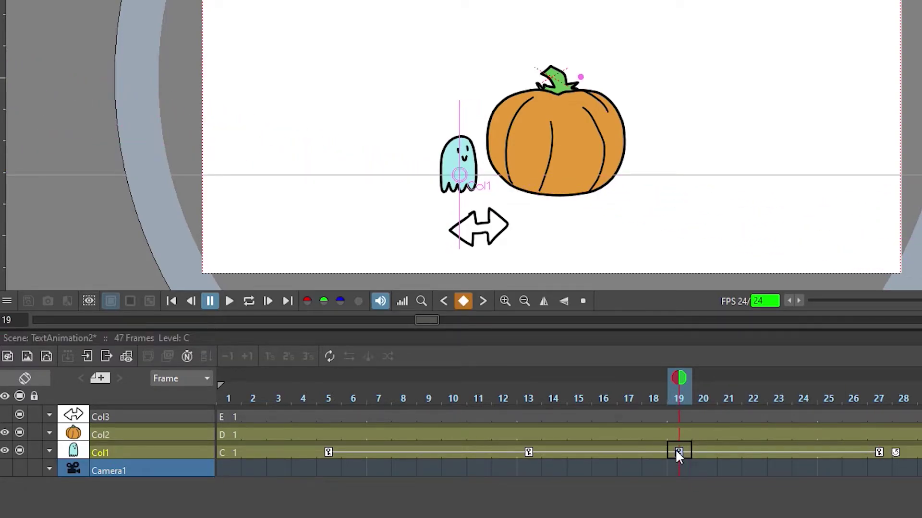
pyautogui.click(776, 452)
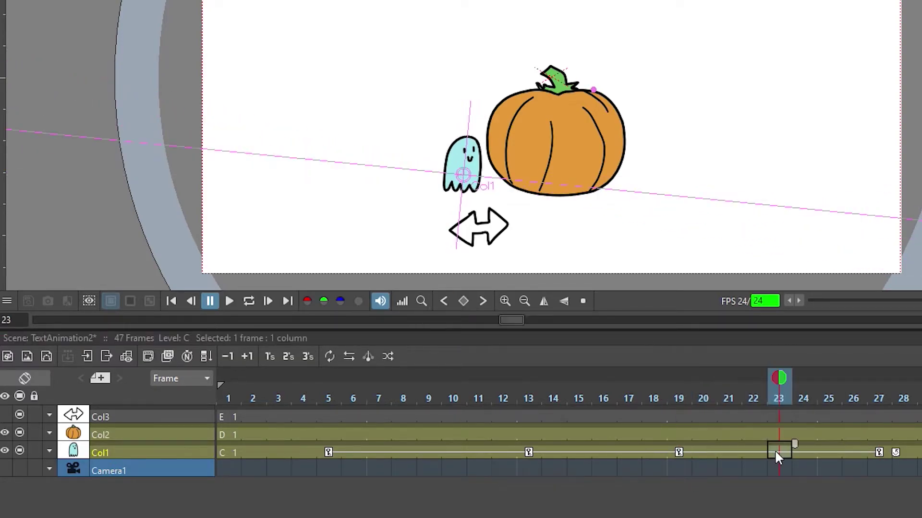
pyautogui.hotkey('ctrl', 'v')
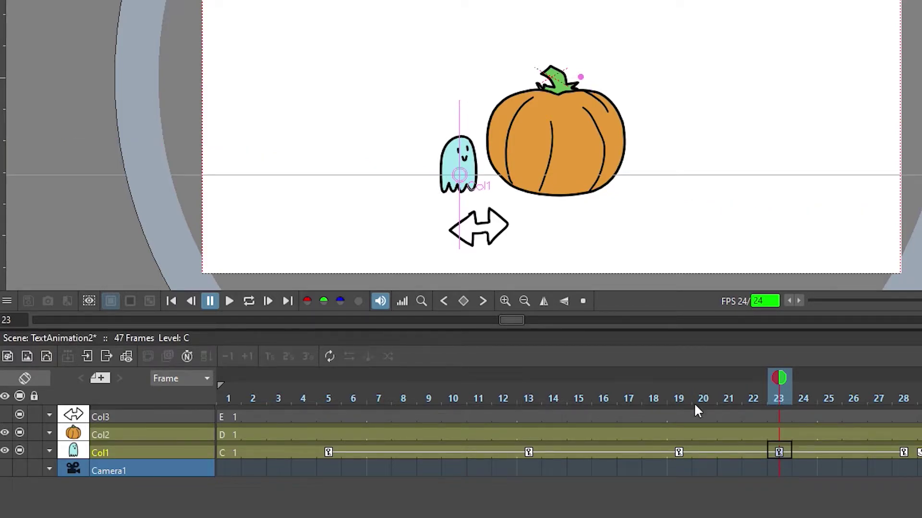
# At frame 23, move the ghost slightly away from the pumpkin and tilt it backward about 7°.
pyautogui.click(689, 398)
pyautogui.click(778, 451)
pyautogui.click(682, 454)
pyautogui.click(780, 453)
pyautogui.click(676, 453)
pyautogui.click(778, 452)
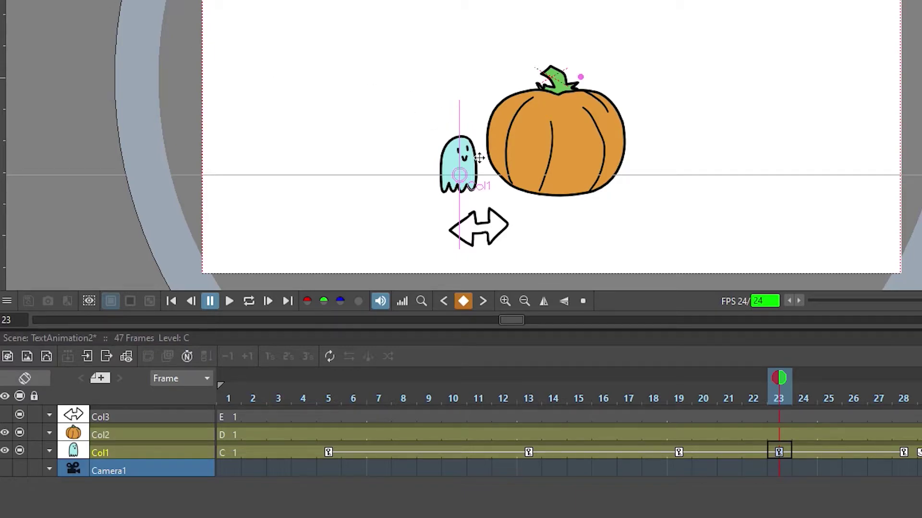
pyautogui.moveTo(469, 158); pyautogui.dragTo(466, 158)
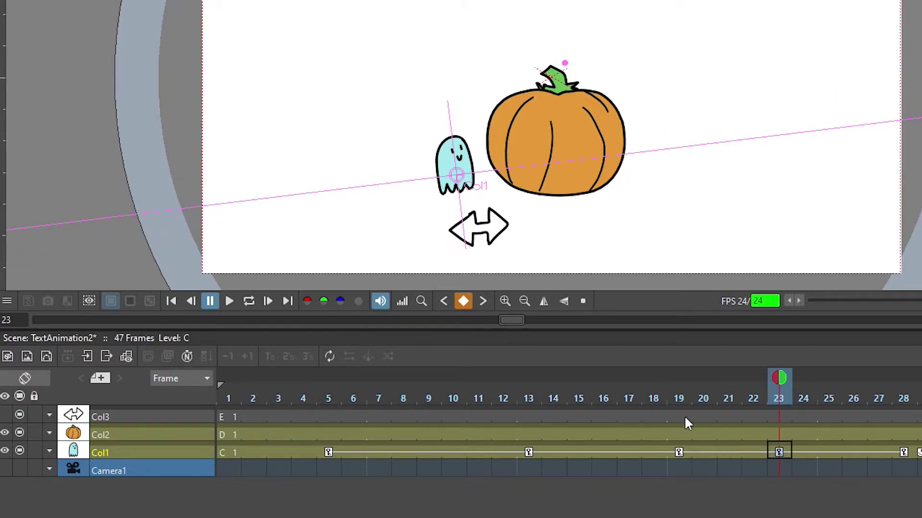
# Play back the animation and retime the ghost's last keyframe to frame 29.
pyautogui.click(703, 399)
pyautogui.click(230, 301)
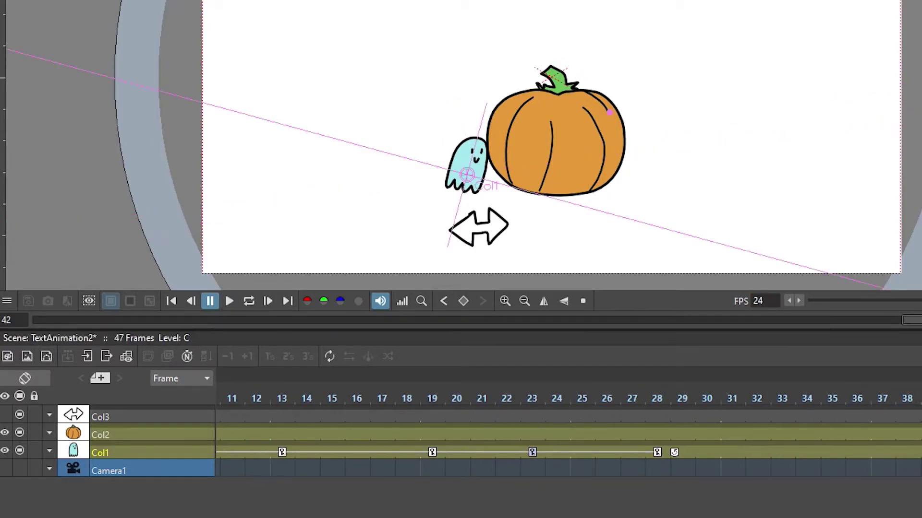
pyautogui.click(674, 452)
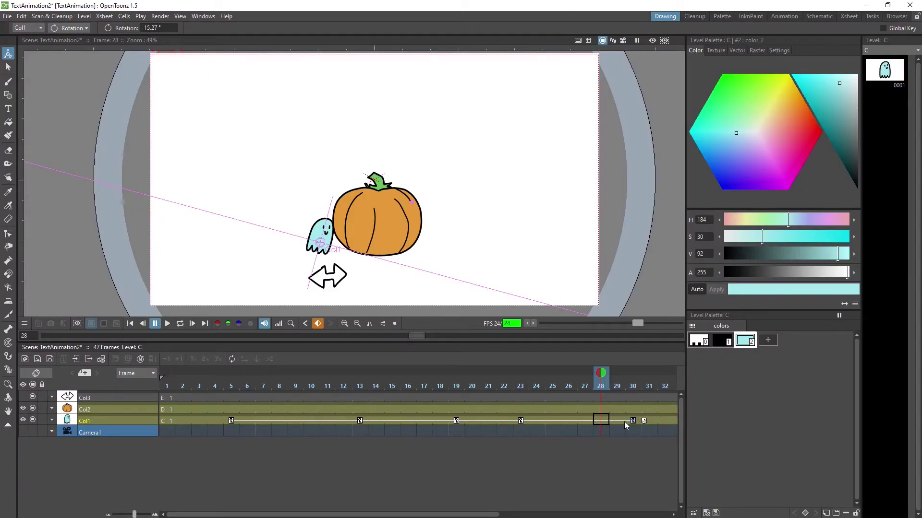
pyautogui.moveTo(637, 422); pyautogui.dragTo(649, 422)
pyautogui.click(423, 386)
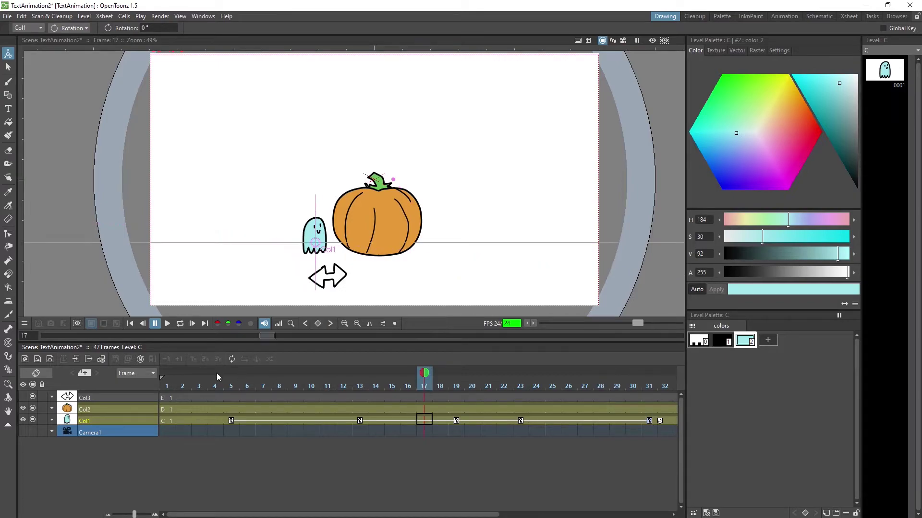
pyautogui.moveTo(231, 387); pyautogui.dragTo(608, 452)
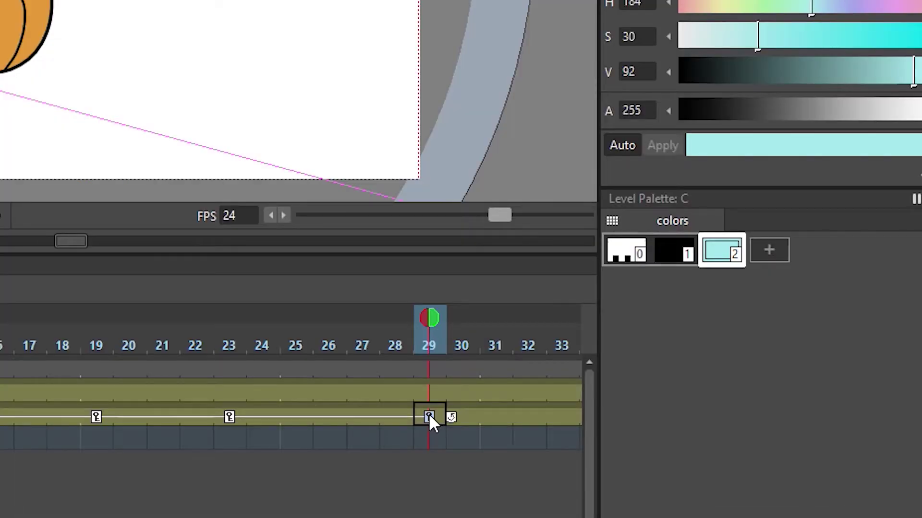
# Open the Function Editor for the ghost's frame 29 keyframe, with the curves in a separate window and the Col1 channels expanded.
pyautogui.rightClick(428, 414)
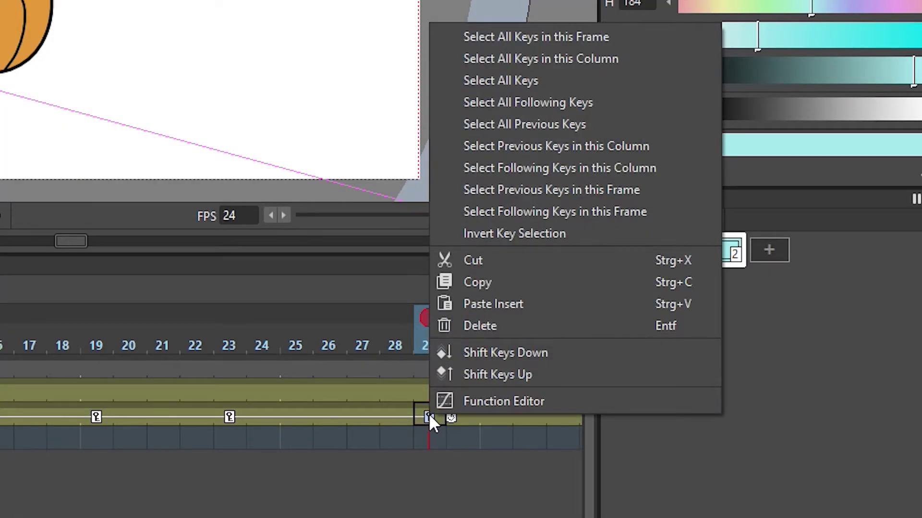
pyautogui.click(500, 401)
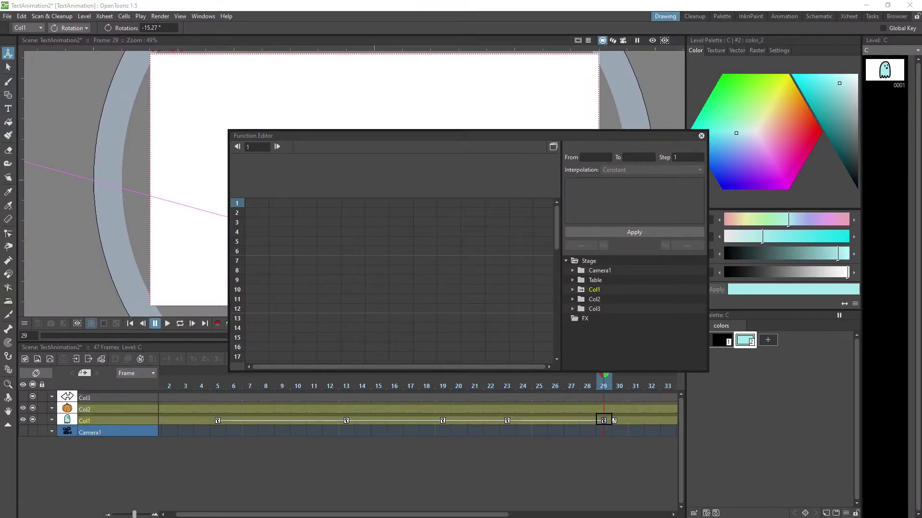
pyautogui.click(553, 146)
pyautogui.moveTo(580, 191); pyautogui.dragTo(494, 181)
pyautogui.moveTo(464, 135); pyautogui.dragTo(283, 62)
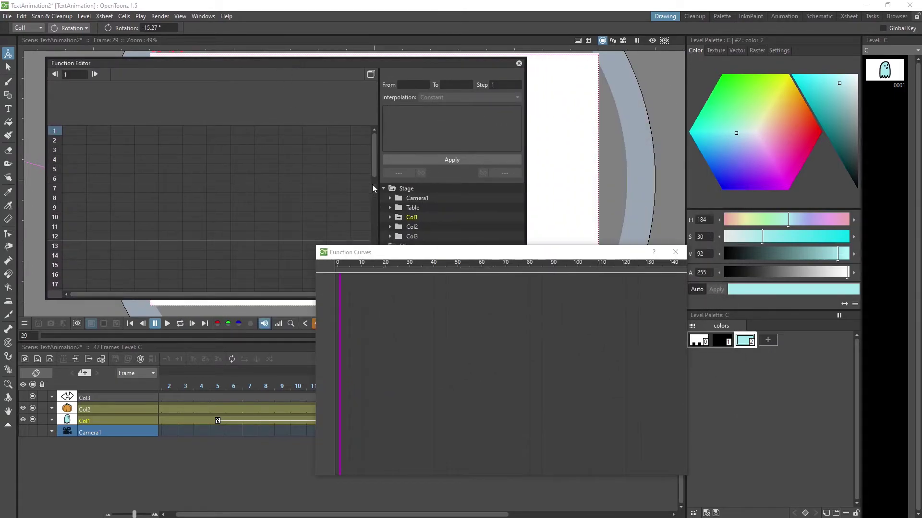
pyautogui.click(411, 218)
# Reshape Col1's X curve at frame 29 by angling its incoming handle so the movement speeds up into the keyframe.
pyautogui.scroll(3, 371, 359)
pyautogui.scroll(2, 404, 384)
pyautogui.scroll(2, 497, 378)
pyautogui.moveTo(496, 375); pyautogui.dragTo(529, 428)
pyautogui.scroll(1, 519, 382)
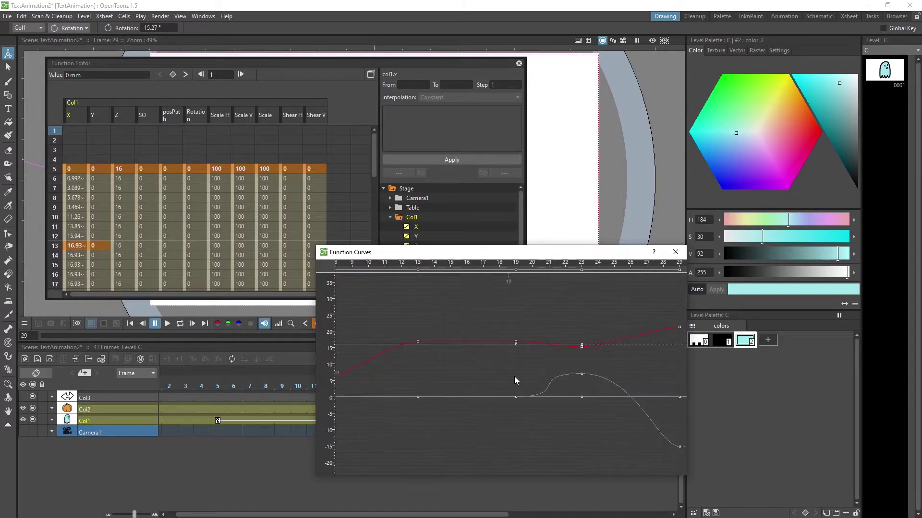
pyautogui.moveTo(460, 435); pyautogui.dragTo(557, 442)
pyautogui.scroll(1, 574, 440)
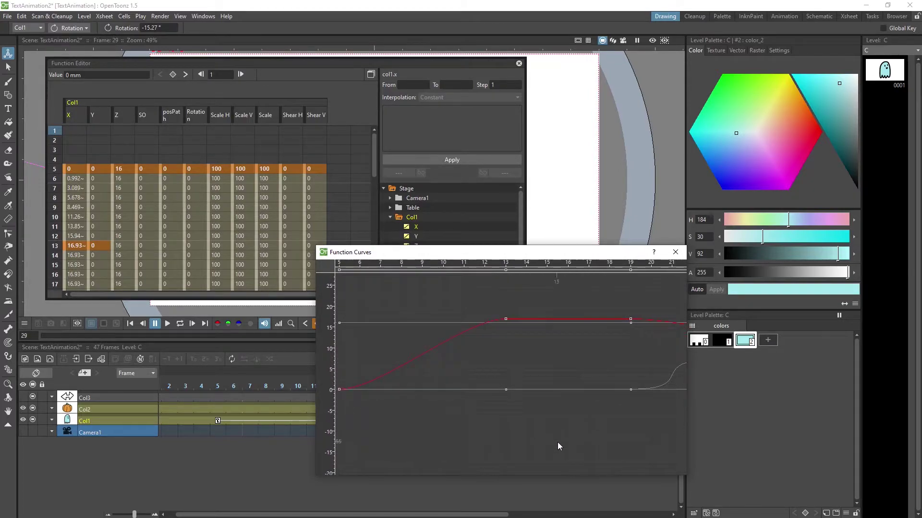
pyautogui.moveTo(590, 416); pyautogui.dragTo(359, 442)
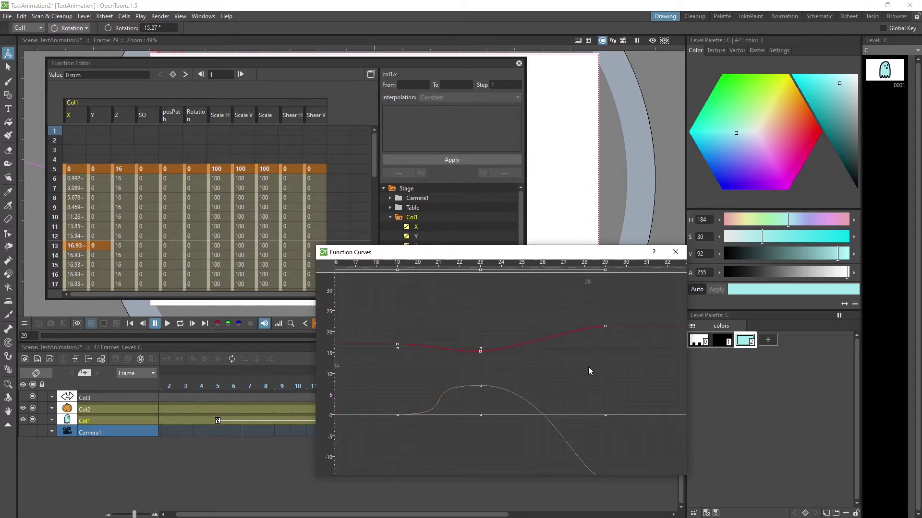
pyautogui.click(605, 326)
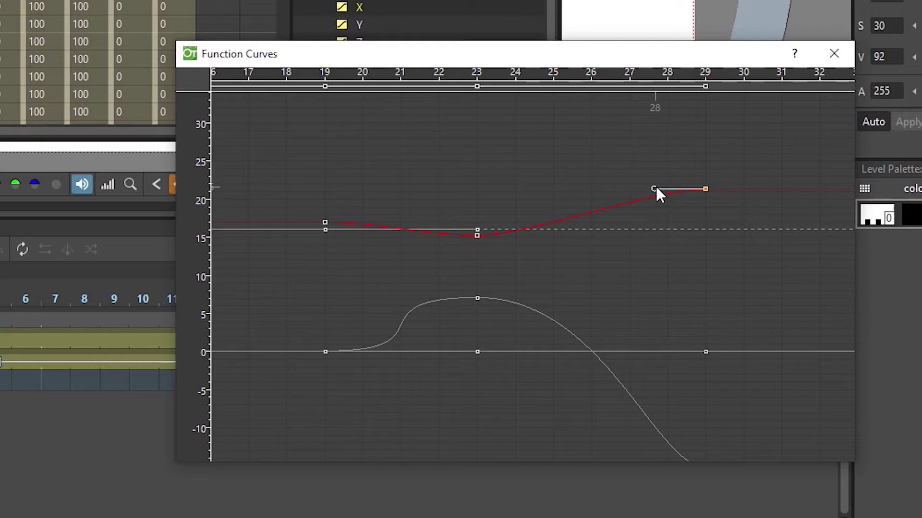
pyautogui.moveTo(655, 188); pyautogui.dragTo(666, 215)
# Steepen Col1's Rotation curve into the frame 29 keyframe by angling its incoming handle, removing the slow finish.
pyautogui.moveTo(633, 281); pyautogui.dragTo(618, 258)
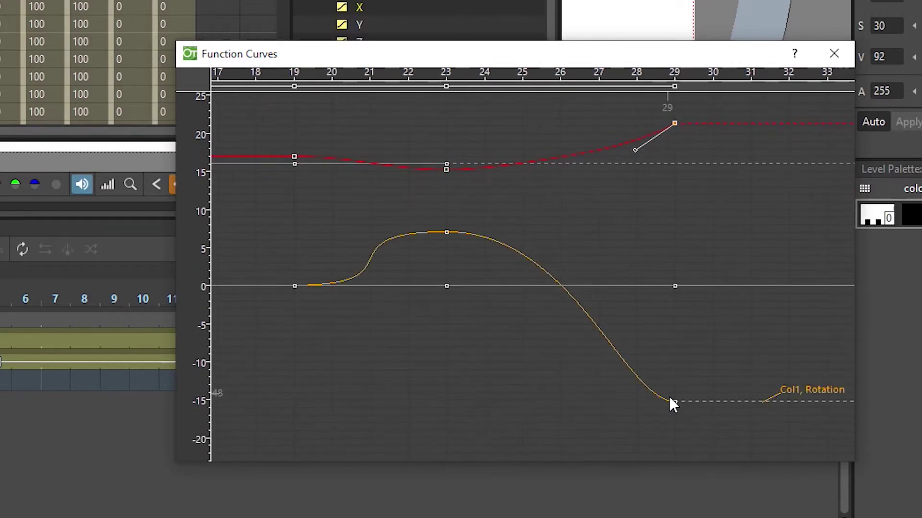
pyautogui.click(672, 402)
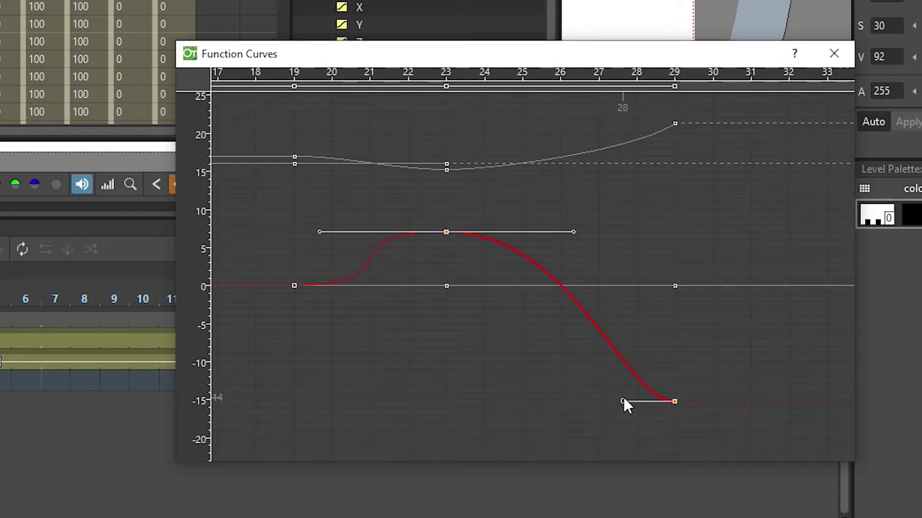
pyautogui.moveTo(624, 402); pyautogui.dragTo(645, 348)
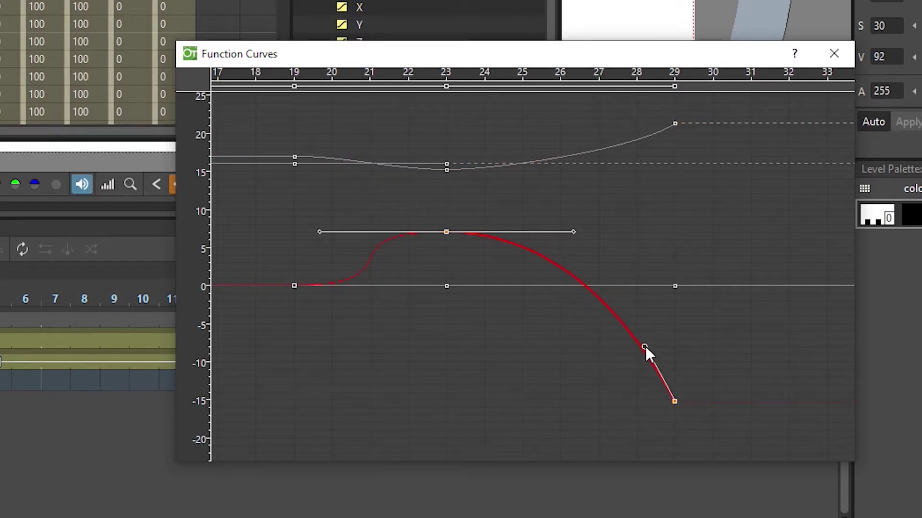
pyautogui.click(675, 123)
# Play back and save the animation, and move the ghost farther away from the pumpkin at frame 23.
pyautogui.click(166, 326)
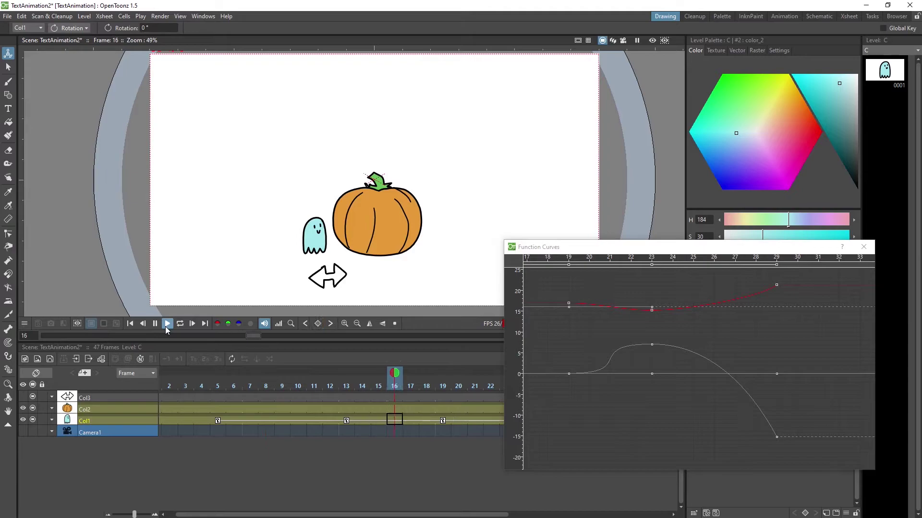
pyautogui.hotkey('ctrl', 's')
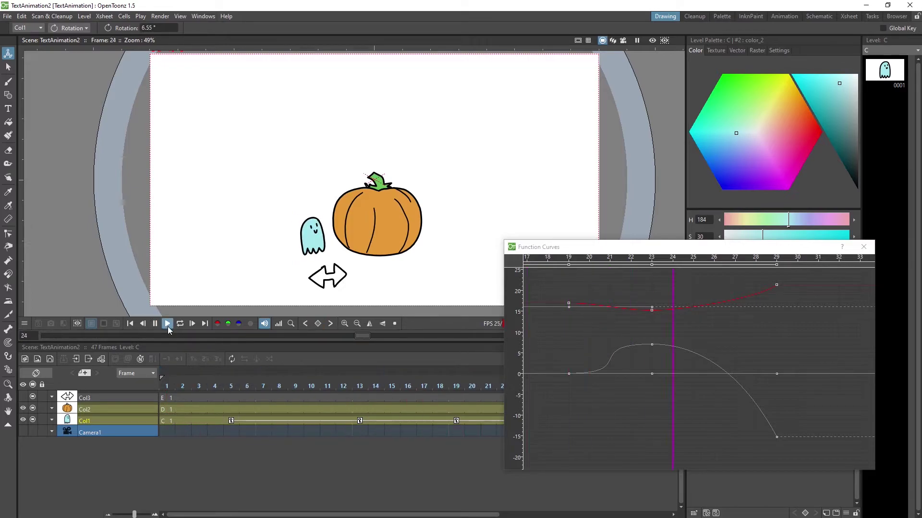
pyautogui.click(169, 328)
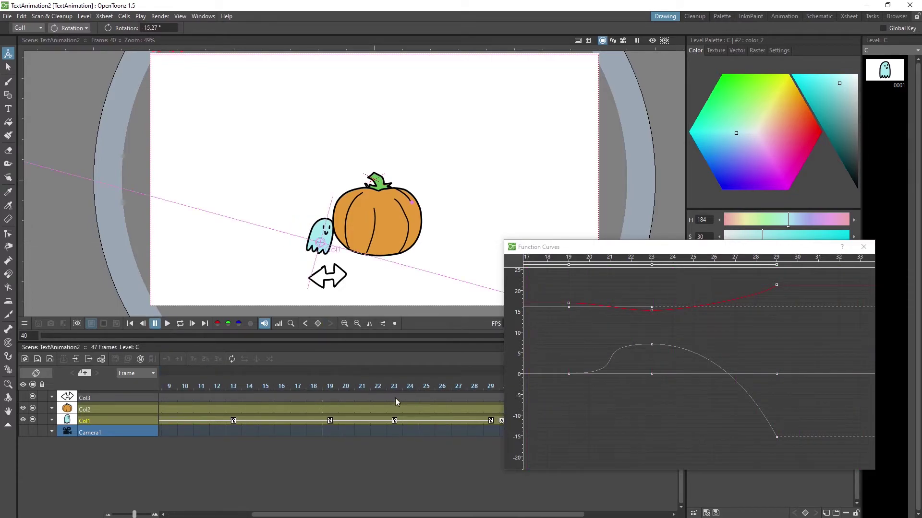
pyautogui.moveTo(393, 400); pyautogui.dragTo(341, 392)
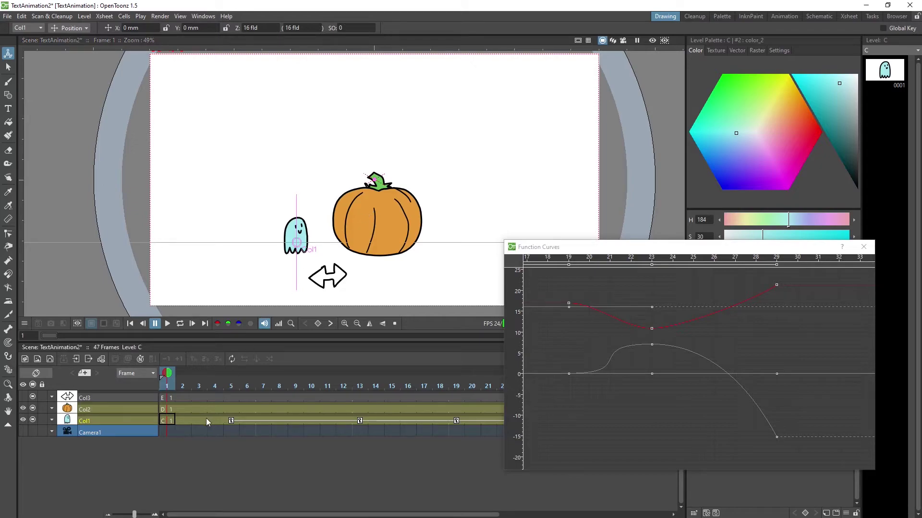
# At frame 34, try moving the ghost and the pumpkin separately to the right.
pyautogui.click(172, 408)
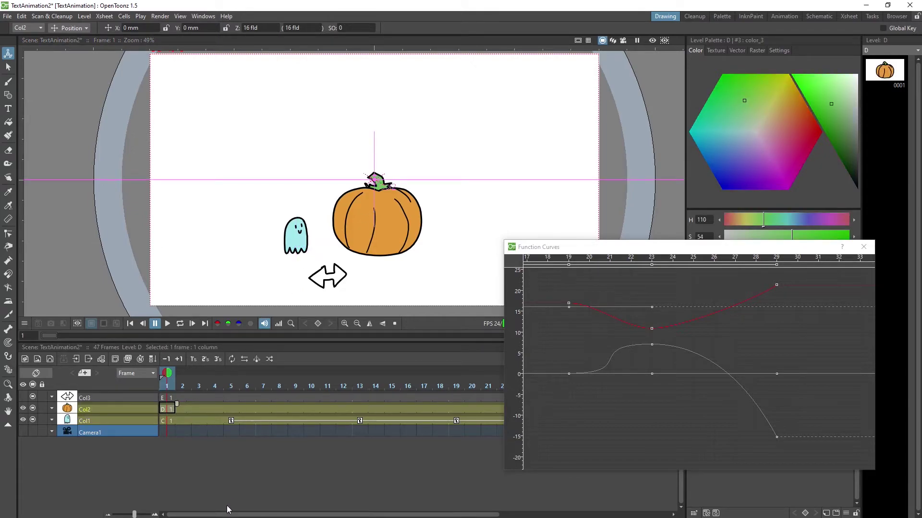
pyautogui.moveTo(231, 515); pyautogui.dragTo(402, 514)
pyautogui.click(363, 382)
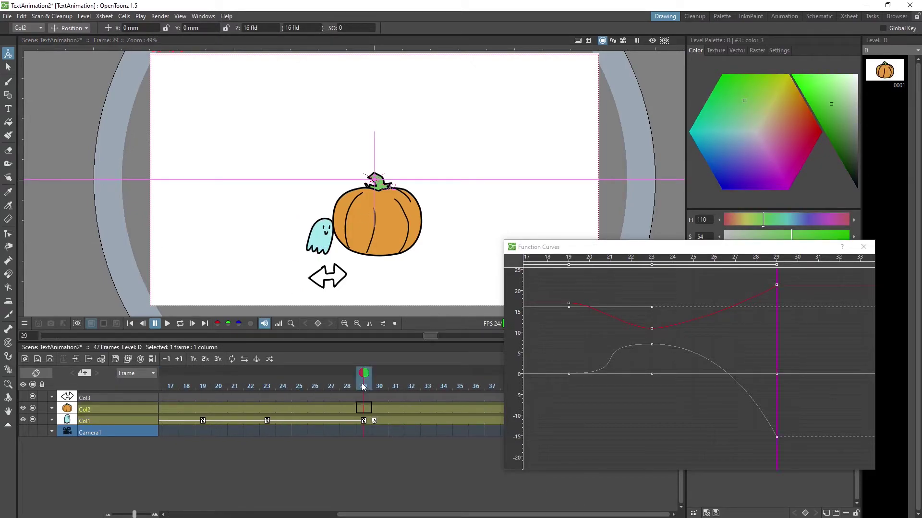
pyautogui.click(424, 388)
pyautogui.click(443, 387)
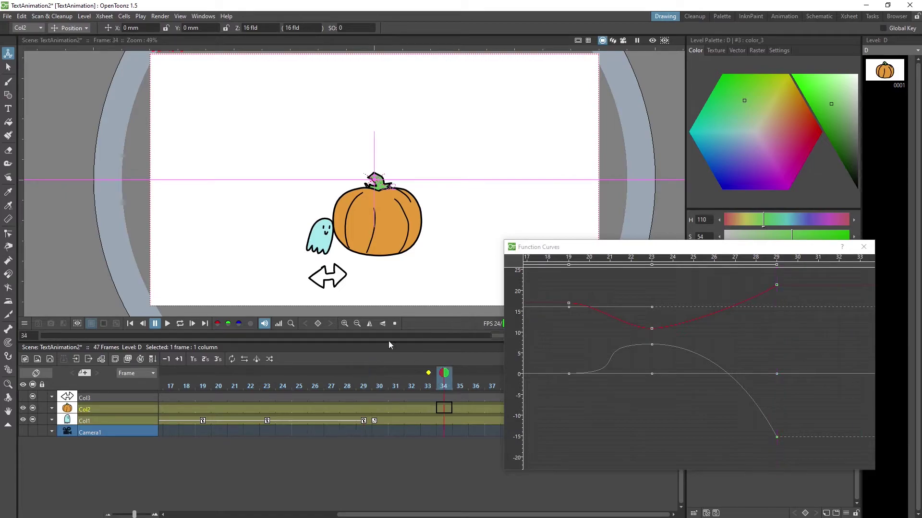
pyautogui.click(122, 421)
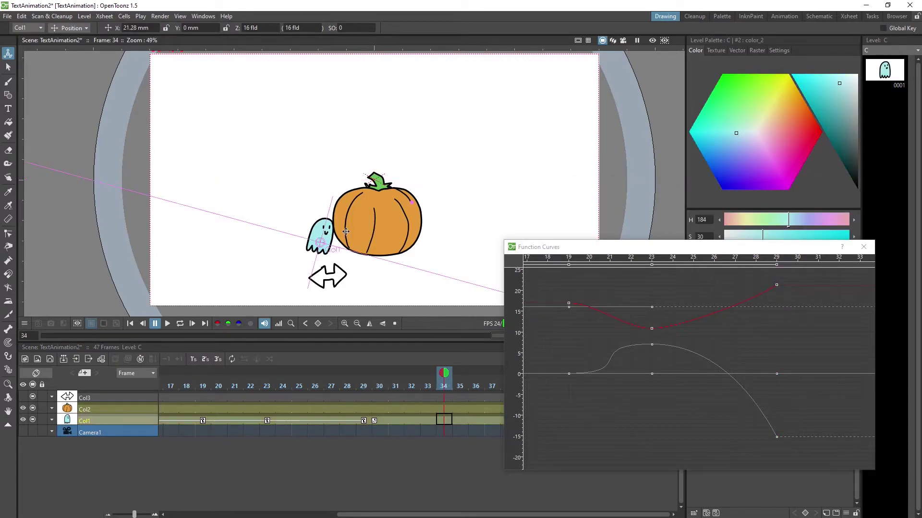
pyautogui.moveTo(320, 232); pyautogui.dragTo(413, 233)
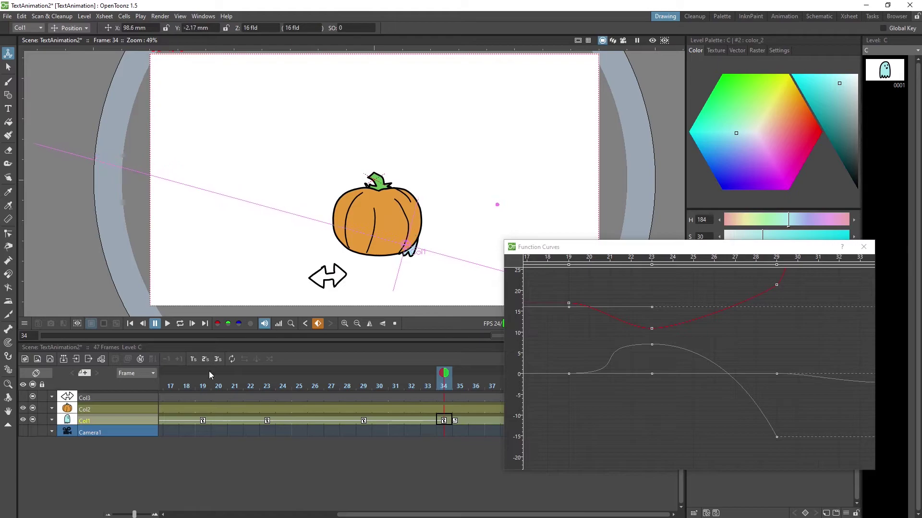
pyautogui.click(85, 409)
pyautogui.moveTo(404, 200); pyautogui.dragTo(467, 206)
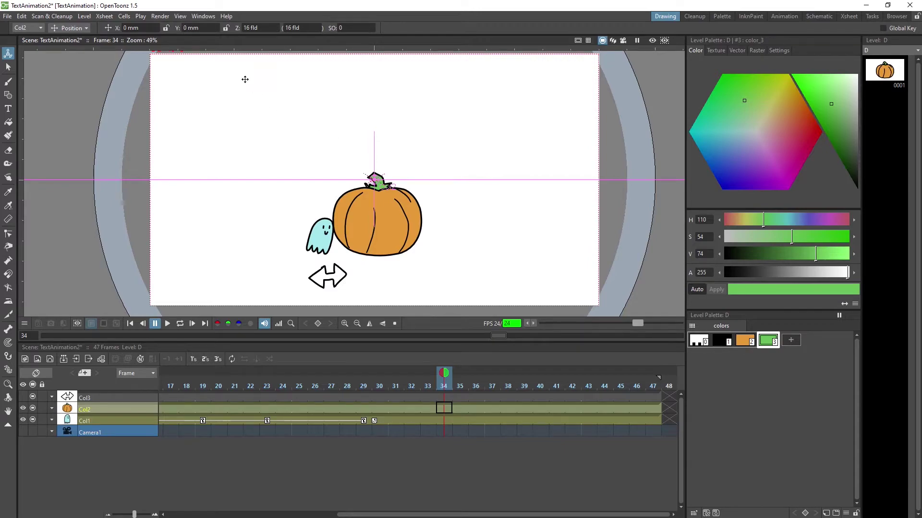
# Open the Stage Schematic, place it clear of the ghost, and space the Table node away from the column nodes.
pyautogui.click(204, 16)
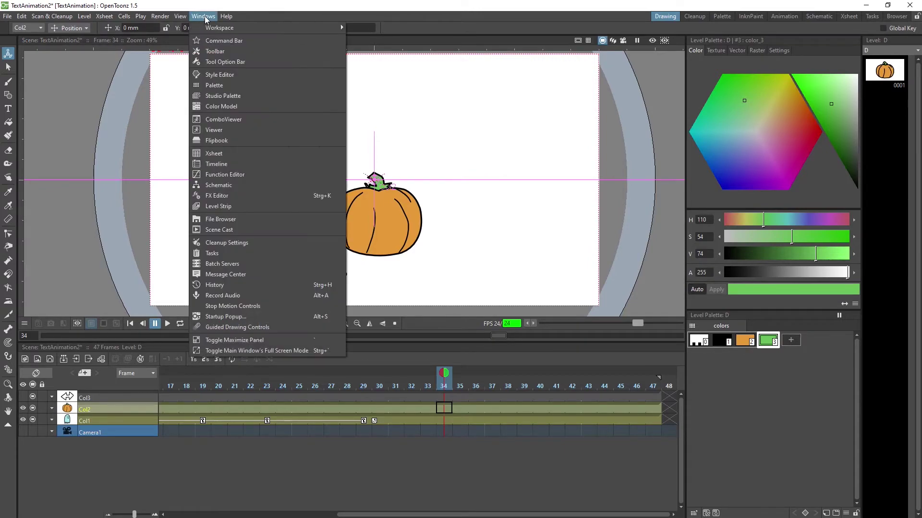
pyautogui.click(211, 185)
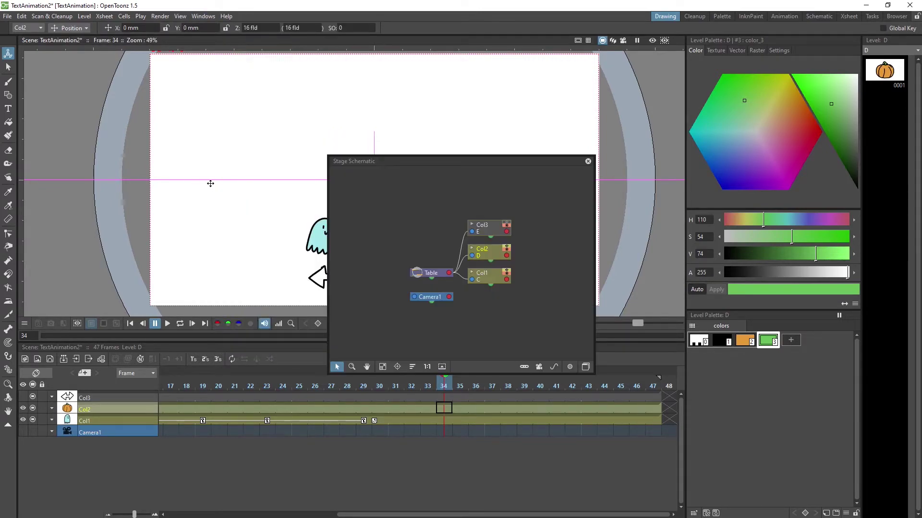
pyautogui.moveTo(478, 160); pyautogui.dragTo(508, 88)
pyautogui.moveTo(466, 204); pyautogui.dragTo(431, 190)
pyautogui.click(513, 199)
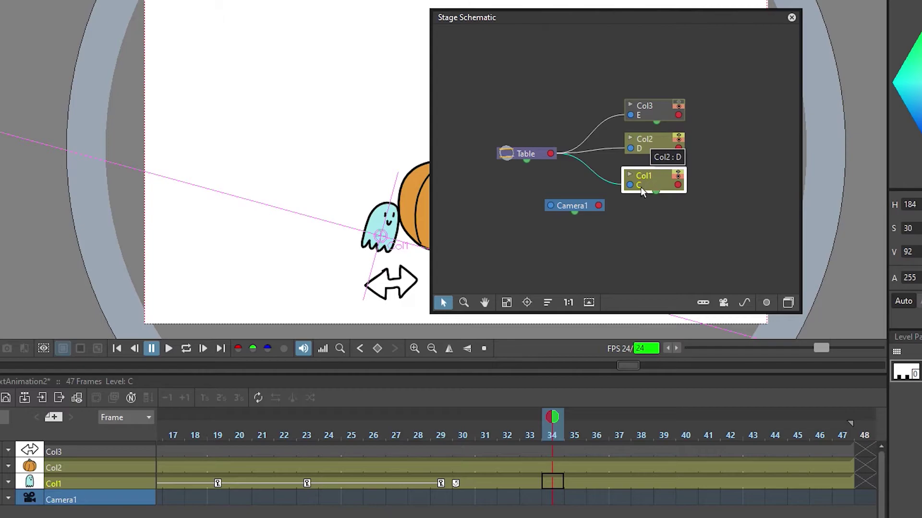
# Rename the columns Col1, Col2 and Col3 as Ghost, Pumpkin and Parent-Helper.
pyautogui.click(55, 490)
pyautogui.doubleClick(71, 483)
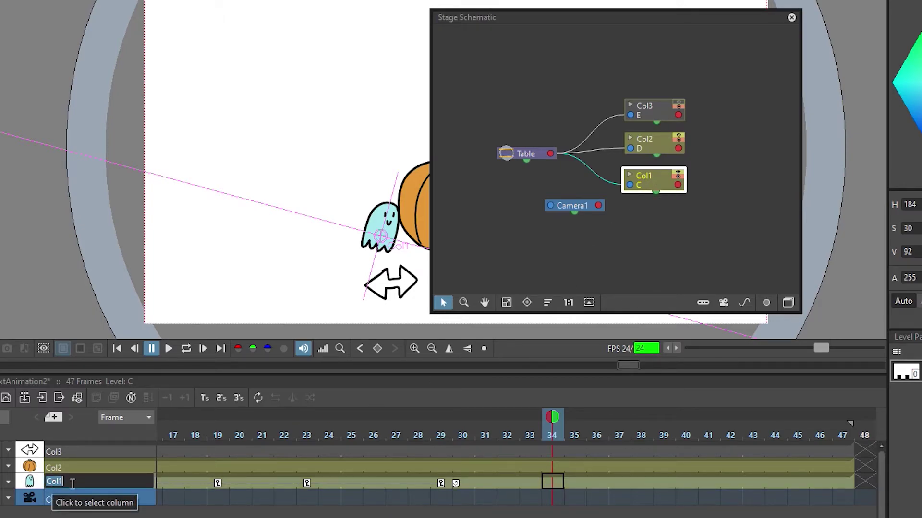
pyautogui.write('Ghost')
pyautogui.doubleClick(65, 467)
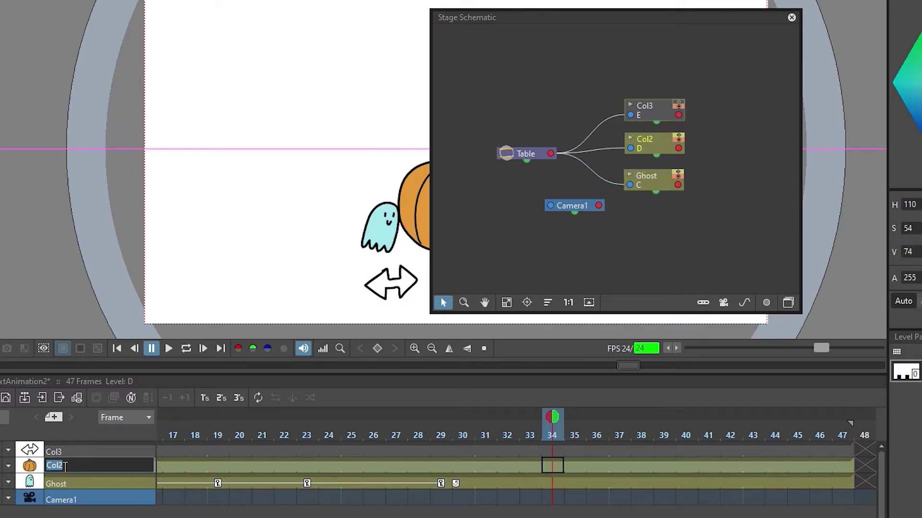
pyautogui.write('Pumpkin')
pyautogui.doubleClick(52, 451)
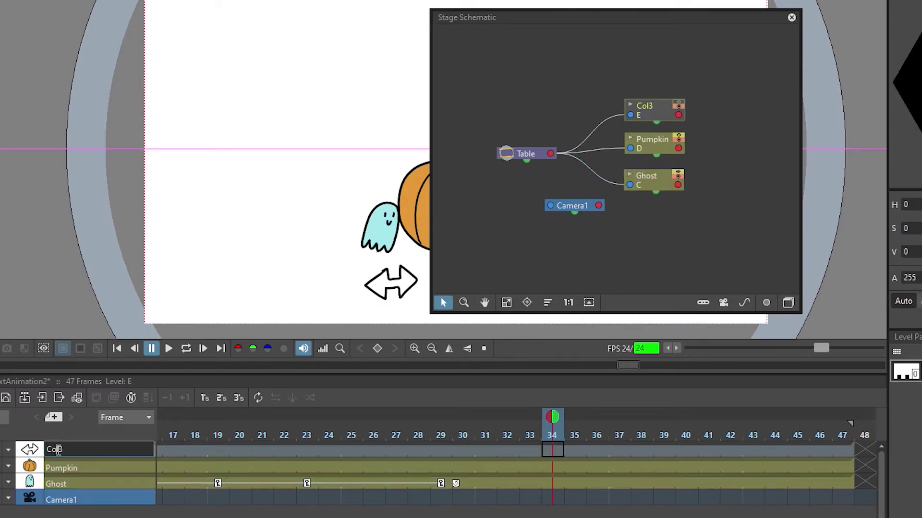
pyautogui.write('Parent-Helper')
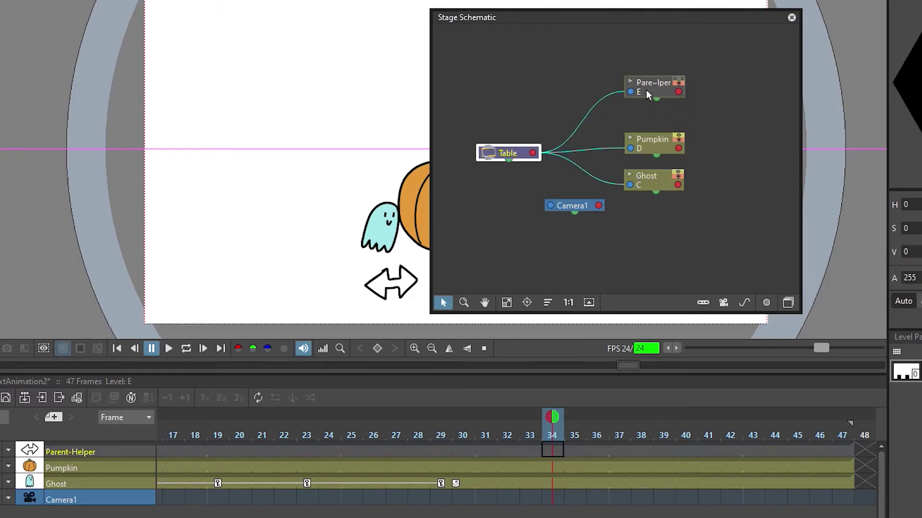
# Arrange the schematic nodes so Parent-Helper sits between the Table node and the Pumpkin and Ghost nodes.
pyautogui.moveTo(647, 90); pyautogui.dragTo(610, 91)
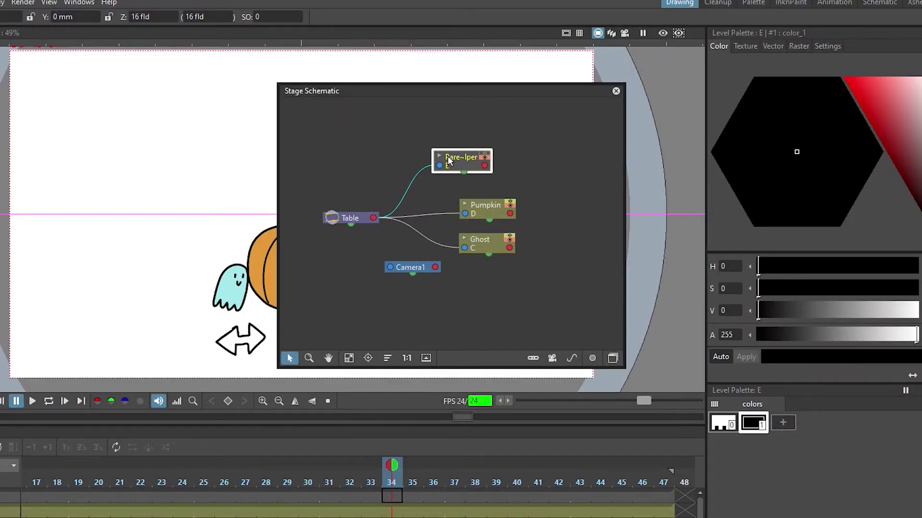
pyautogui.moveTo(446, 164); pyautogui.dragTo(445, 170)
pyautogui.moveTo(491, 206); pyautogui.dragTo(492, 205)
pyautogui.moveTo(482, 240); pyautogui.dragTo(486, 246)
pyautogui.moveTo(490, 207); pyautogui.dragTo(539, 207)
pyautogui.moveTo(488, 247); pyautogui.dragTo(537, 253)
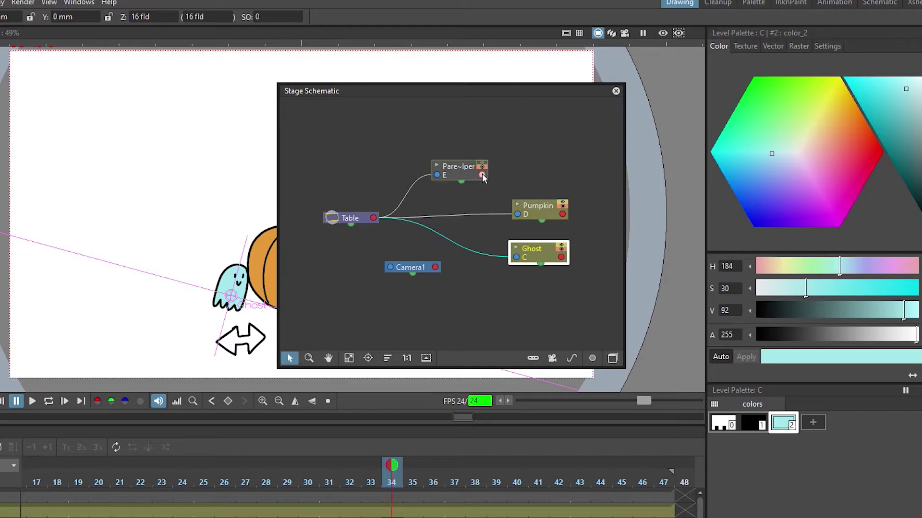
# Link the Pumpkin and Ghost nodes to Parent-Helper as their parent and place both nodes beside it.
pyautogui.moveTo(482, 176); pyautogui.dragTo(514, 212)
pyautogui.moveTo(481, 175); pyautogui.dragTo(517, 258)
pyautogui.moveTo(534, 202); pyautogui.dragTo(535, 164)
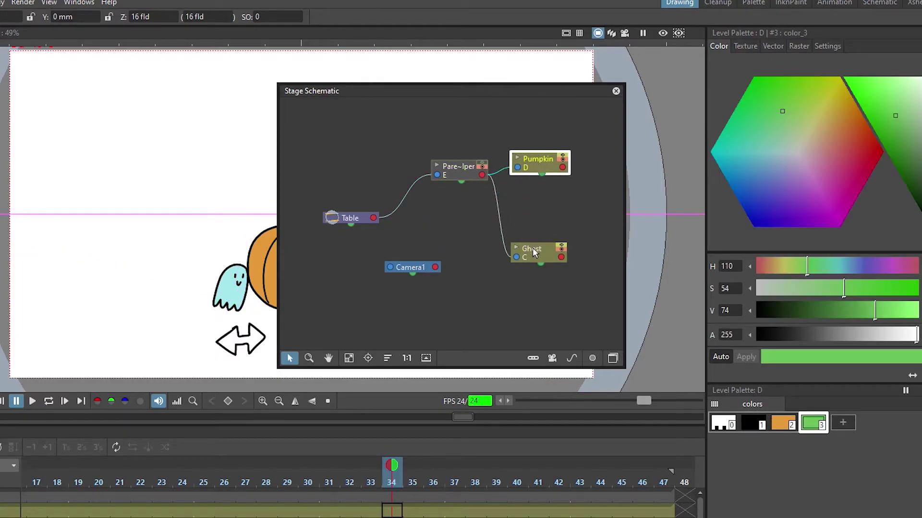
pyautogui.moveTo(532, 250); pyautogui.dragTo(542, 203)
pyautogui.moveTo(539, 161); pyautogui.dragTo(544, 155)
# Test the parenting at frame 34 by moving Parent-Helper to the left, with the schematic set clear of the drawings.
pyautogui.click(461, 176)
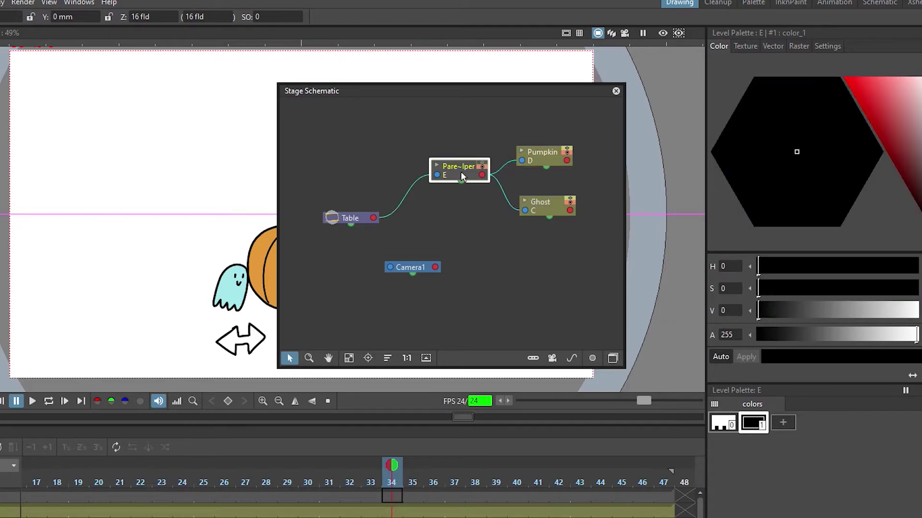
pyautogui.moveTo(447, 94); pyautogui.dragTo(725, 103)
pyautogui.moveTo(309, 219); pyautogui.dragTo(273, 217)
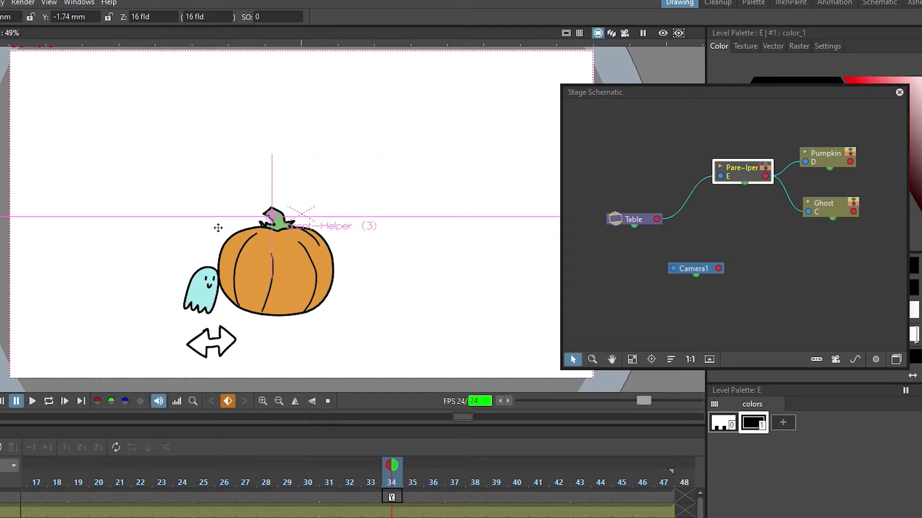
# Try moving the Ghost and Pumpkin individually at frame 34, and undo the test moves.
pyautogui.click(833, 208)
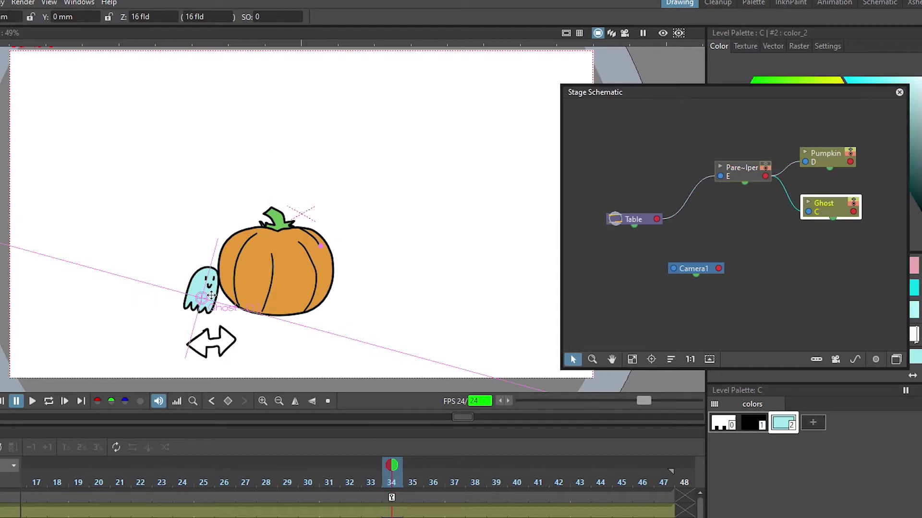
pyautogui.moveTo(211, 295); pyautogui.dragTo(108, 294)
pyautogui.click(825, 157)
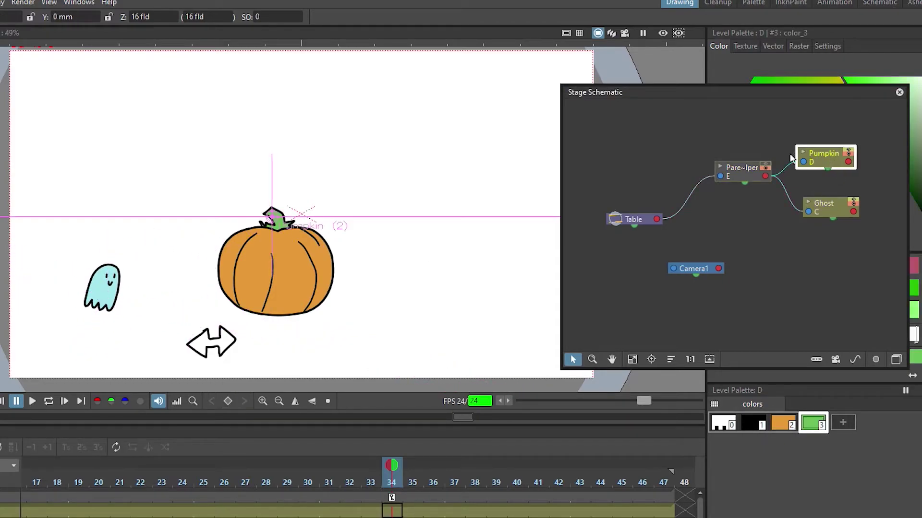
pyautogui.moveTo(276, 215); pyautogui.dragTo(380, 282)
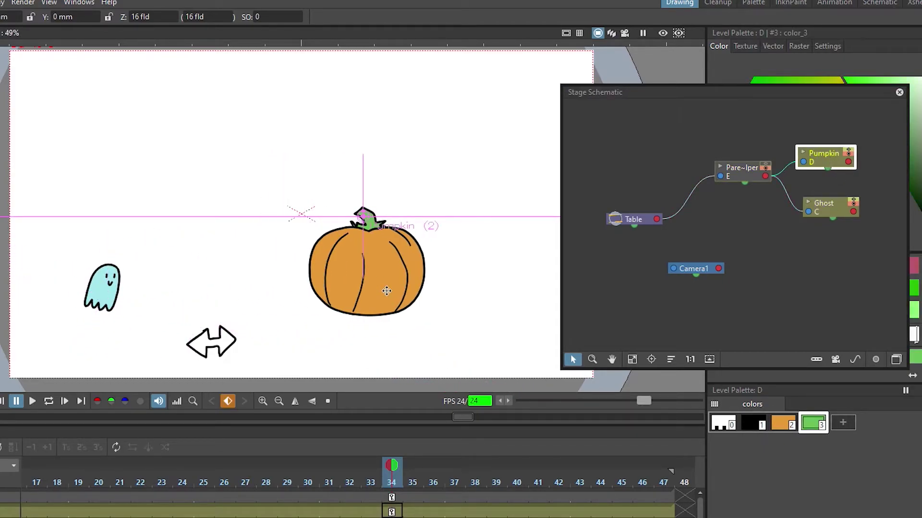
pyautogui.hotkey('ctrl', 'z')
pyautogui.hotkey('ctrl', 'z')
# Set a Parent-Helper keyframe at frame 29 and go to frame 41.
pyautogui.click(263, 513)
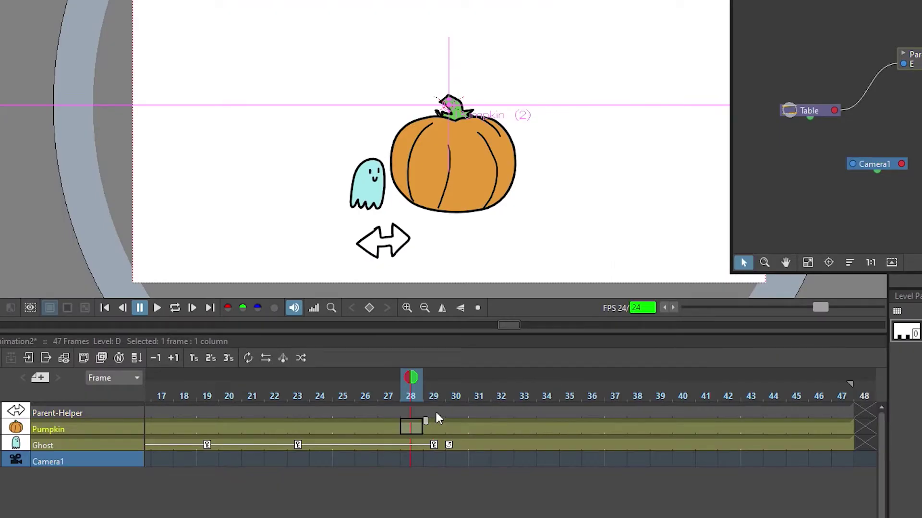
pyautogui.click(434, 412)
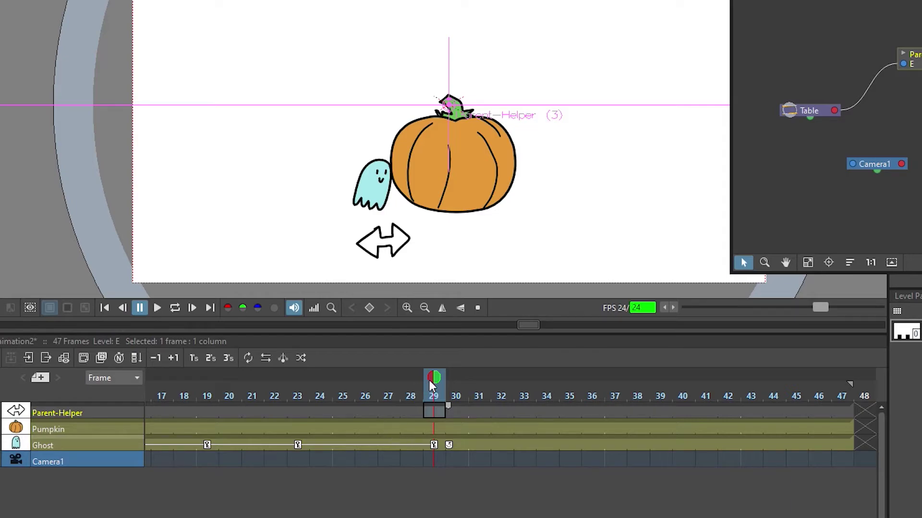
pyautogui.moveTo(434, 384)
pyautogui.mouseDown()
pyautogui.moveTo(300, 379)
pyautogui.moveTo(434, 379)
pyautogui.mouseUp()
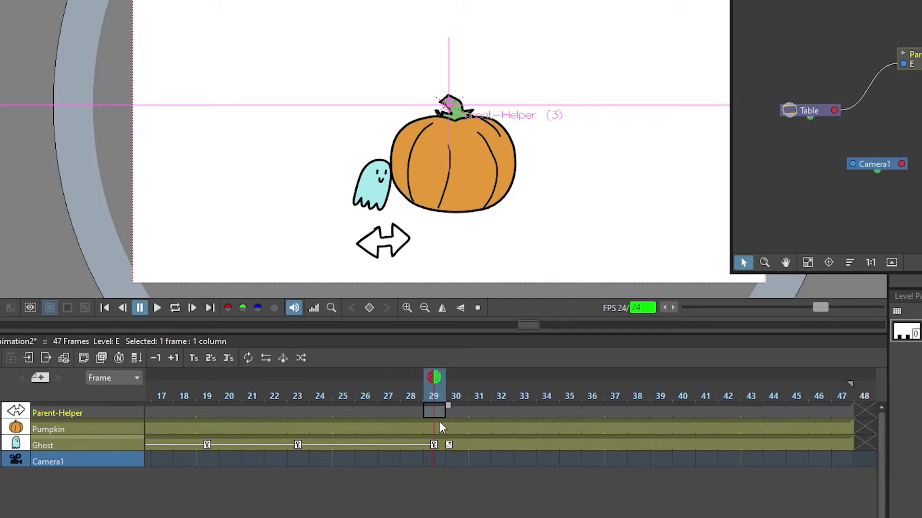
pyautogui.press('z')
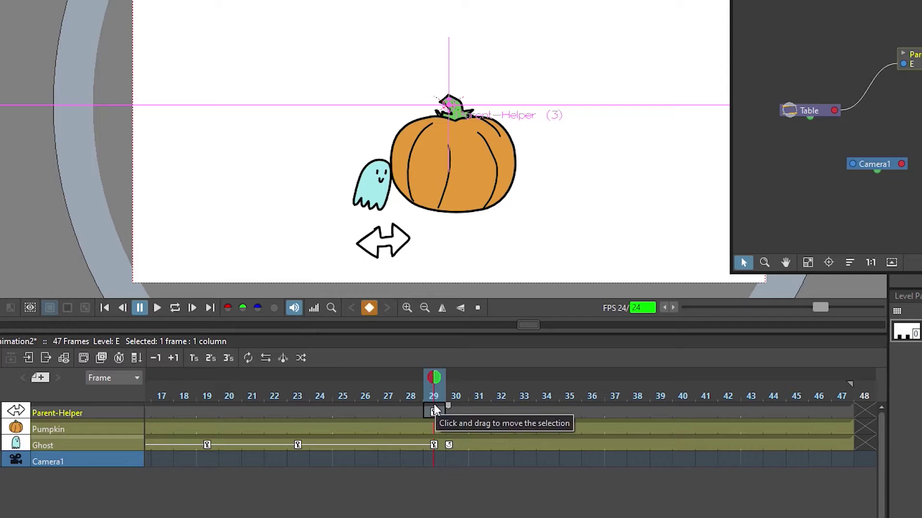
pyautogui.moveTo(660, 384); pyautogui.dragTo(697, 386)
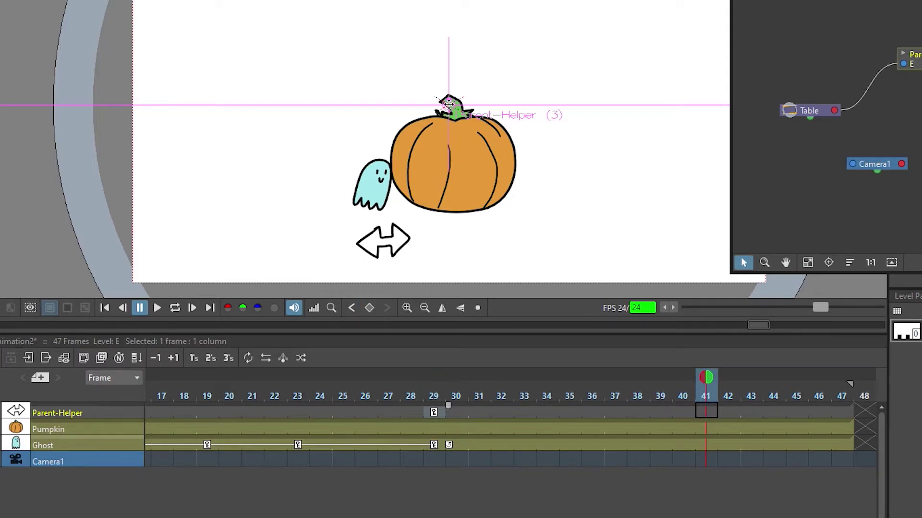
# Move Parent-Helper about 95 mm to the right at frame 41 and play back the motion.
pyautogui.moveTo(448, 103); pyautogui.dragTo(532, 118)
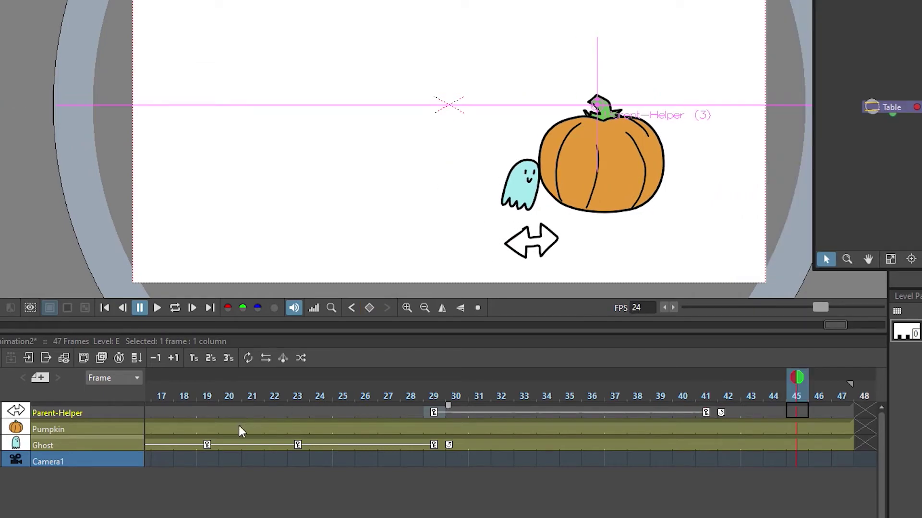
pyautogui.click(348, 391)
pyautogui.click(156, 311)
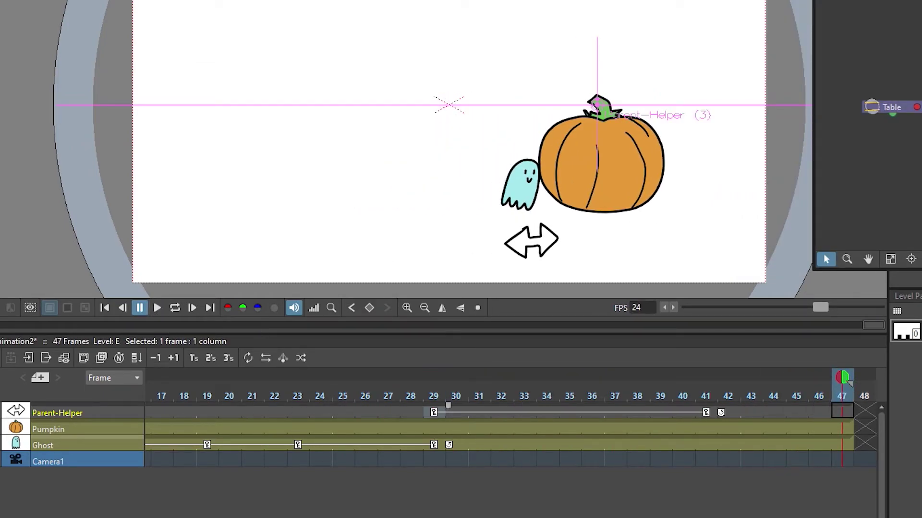
# Extend all three drawing columns to frame 78, and shift Parent-Helper's end keyframe to frame 57 for a slower push.
pyautogui.keyDown('shift'); pyautogui.click(839, 438); pyautogui.keyUp('shift')
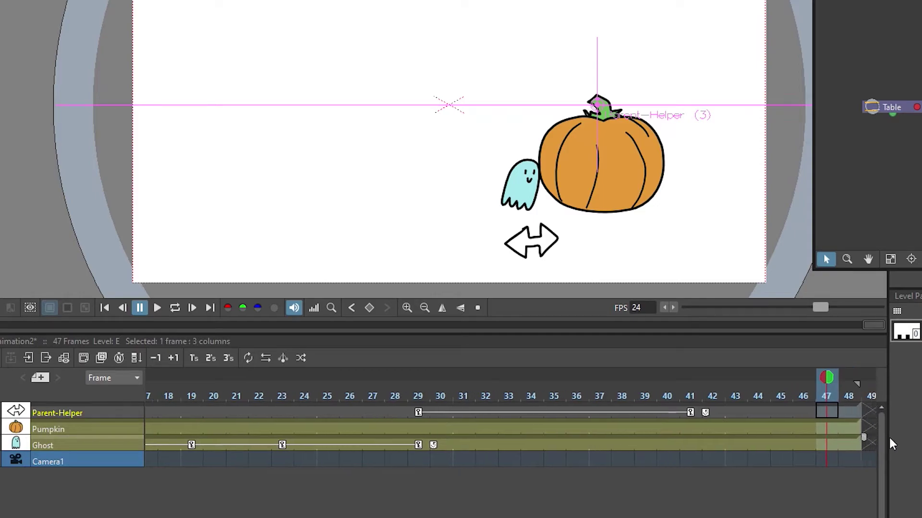
pyautogui.moveTo(889, 438); pyautogui.dragTo(921, 439)
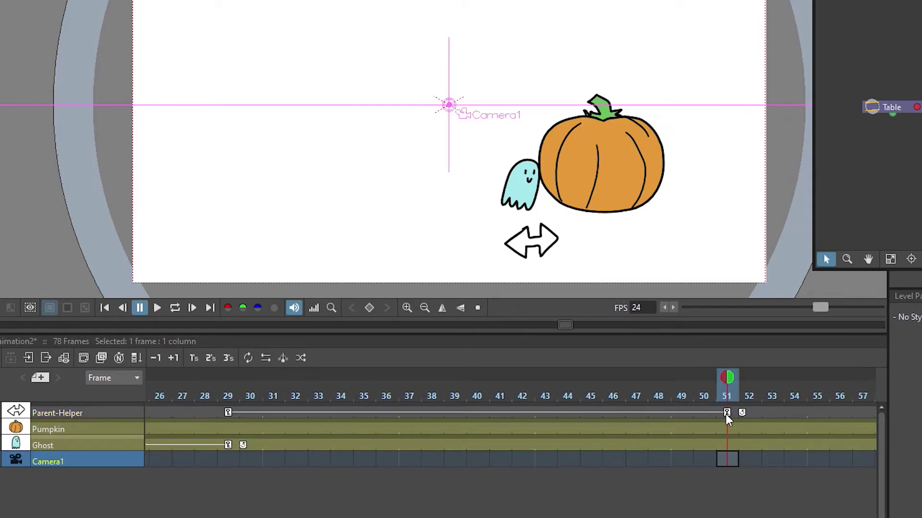
pyautogui.click(726, 413)
pyautogui.moveTo(862, 412); pyautogui.dragTo(863, 413)
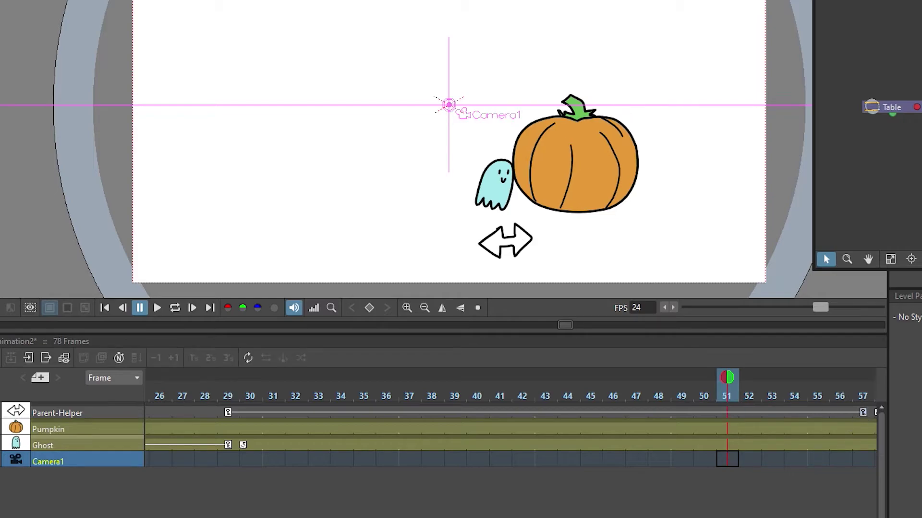
pyautogui.click(159, 308)
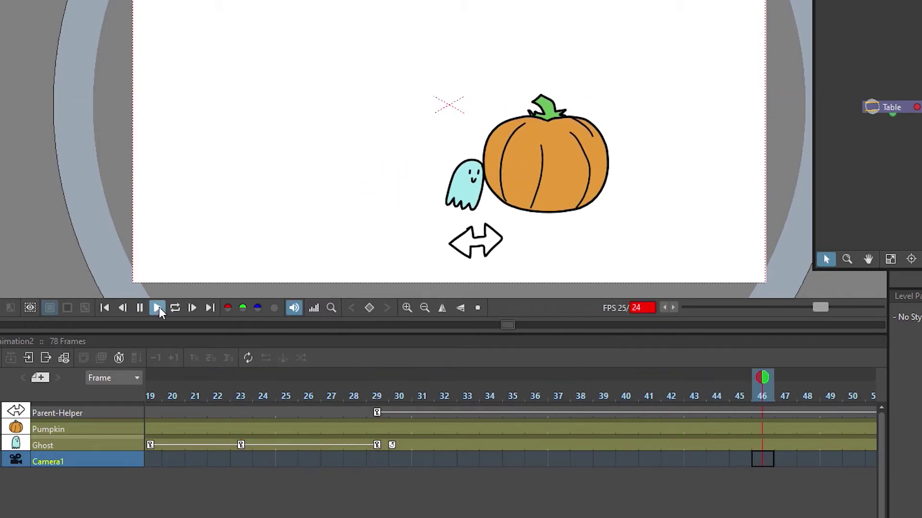
pyautogui.click(330, 397)
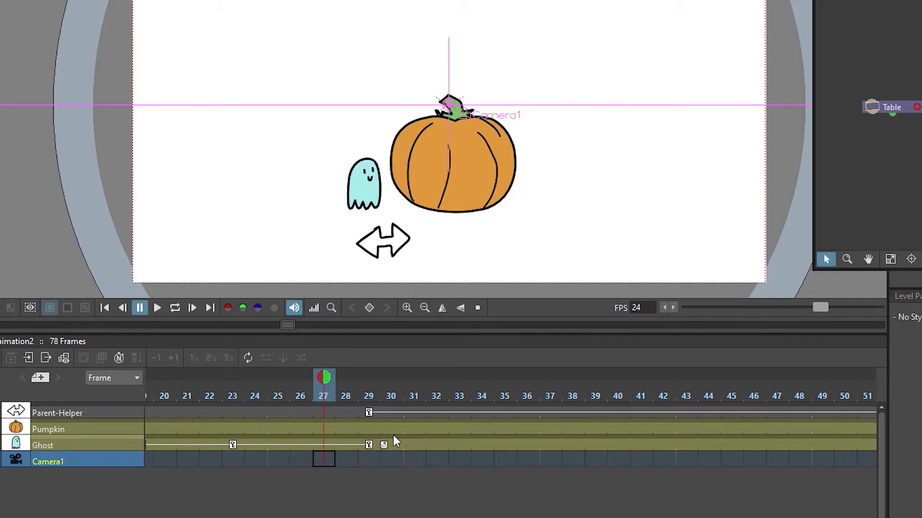
# Open the function curves at frame 29 with their window clear of the editor, and display only Parent-Helper's curves.
pyautogui.click(369, 411)
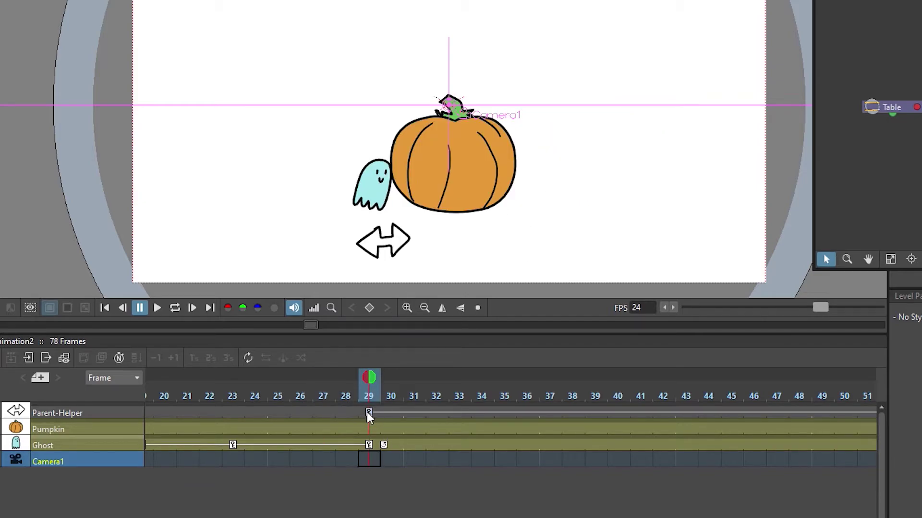
pyautogui.rightClick(367, 411)
pyautogui.click(390, 400)
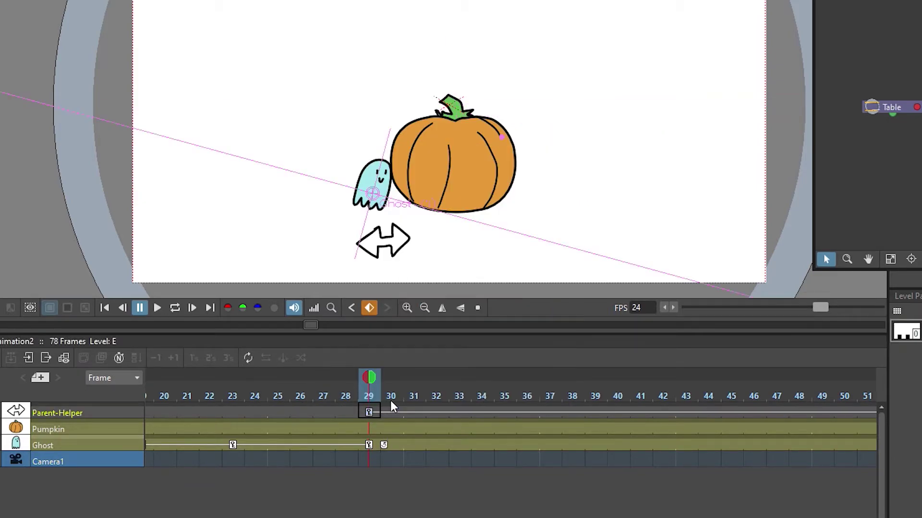
pyautogui.click(738, 50)
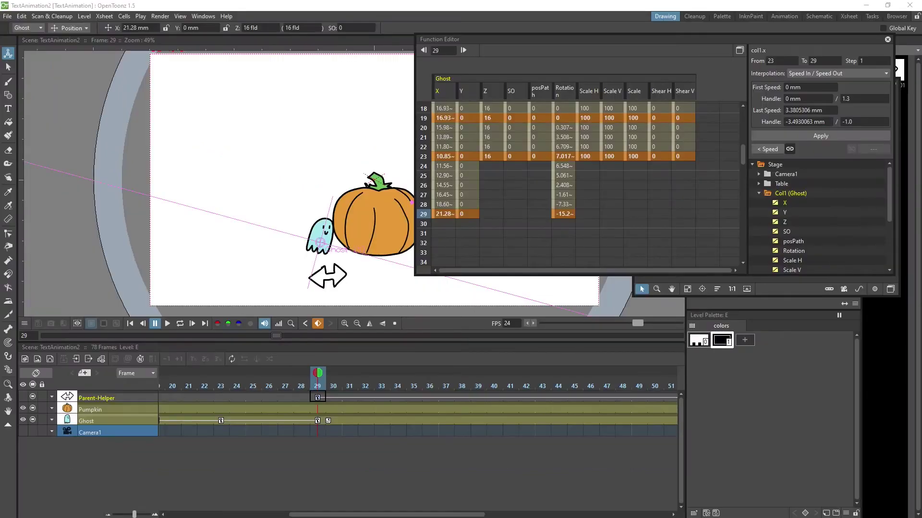
pyautogui.moveTo(531, 169); pyautogui.dragTo(586, 210)
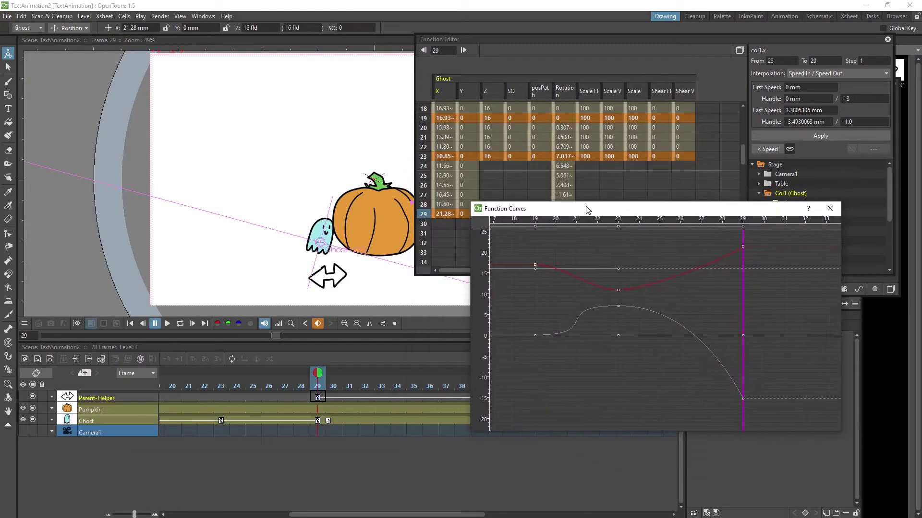
pyautogui.moveTo(747, 214); pyautogui.dragTo(753, 277)
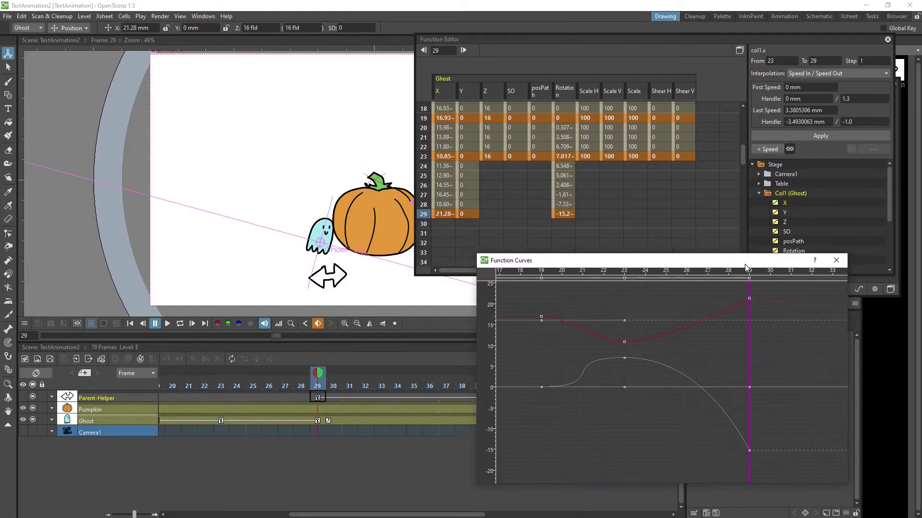
pyautogui.scroll(-3, 797, 188)
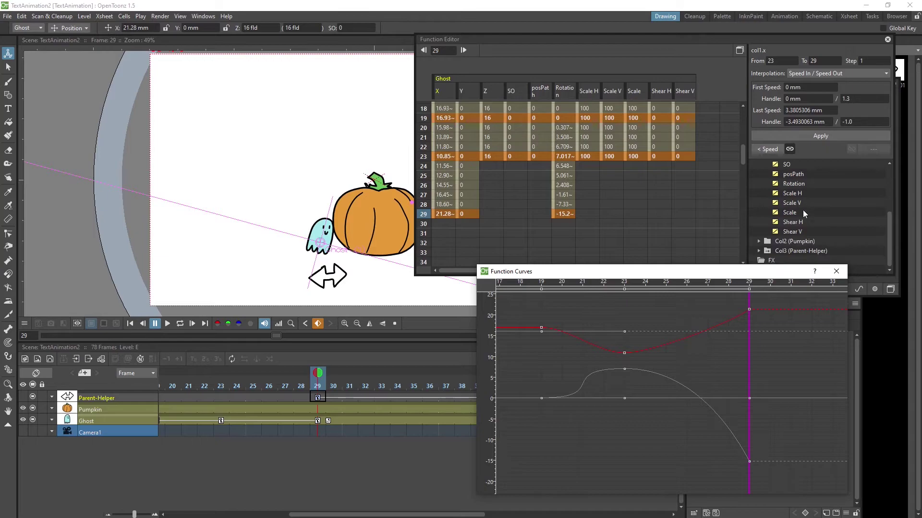
pyautogui.click(794, 249)
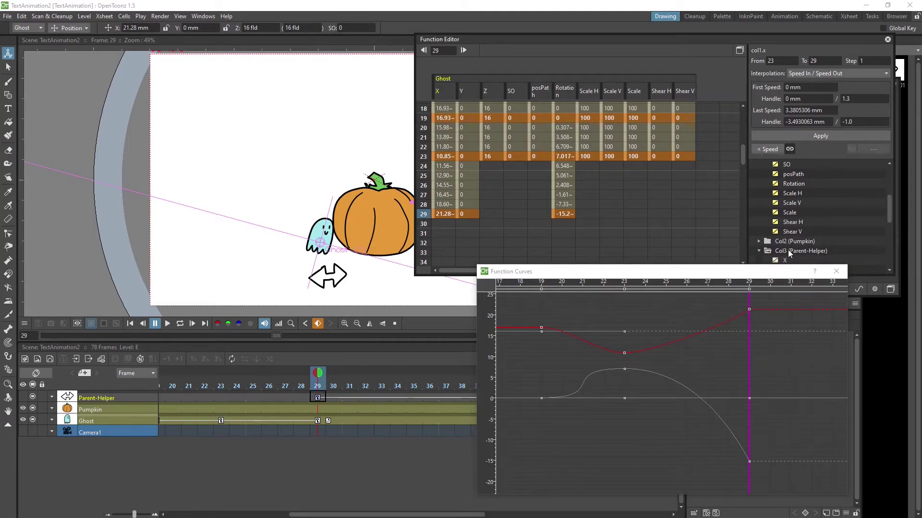
pyautogui.scroll(3, 788, 250)
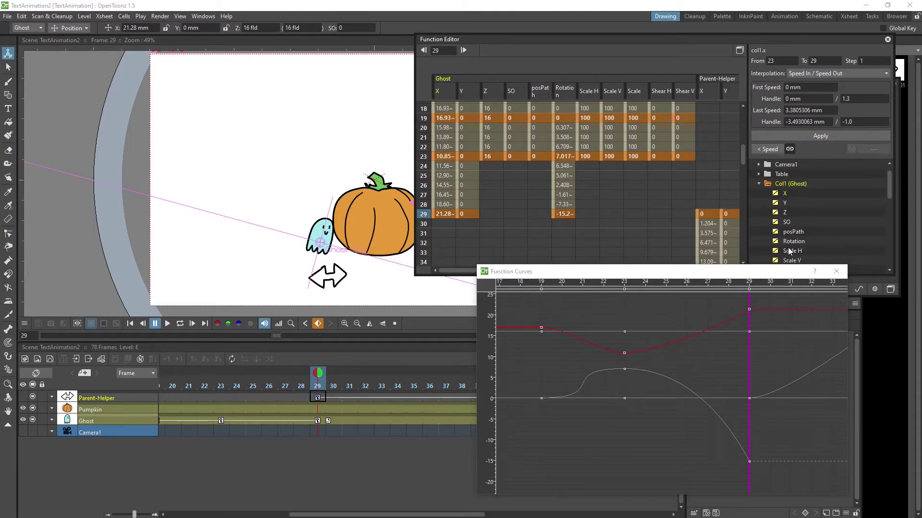
pyautogui.click(791, 185)
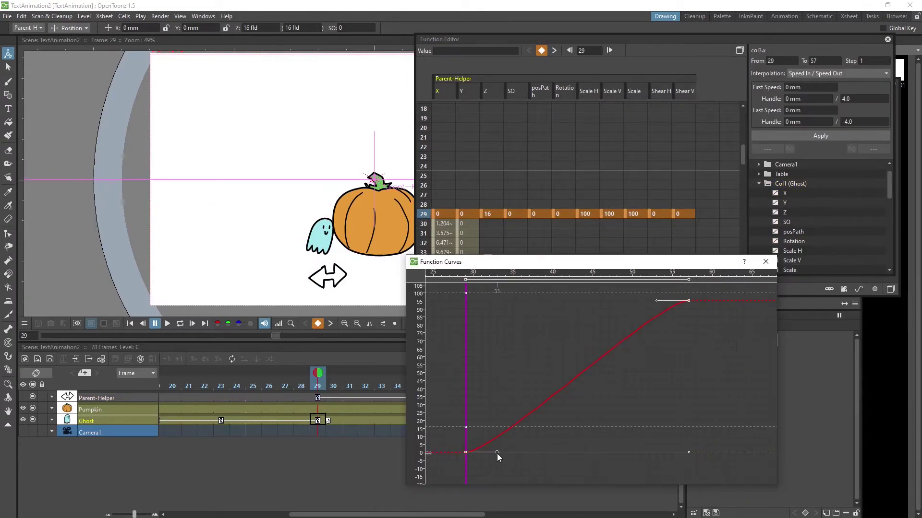
# Lengthen the starting handle of Parent-Helper's X curve at frame 29 to about 19 frames for a slow start, and play back.
pyautogui.moveTo(497, 453); pyautogui.dragTo(503, 453)
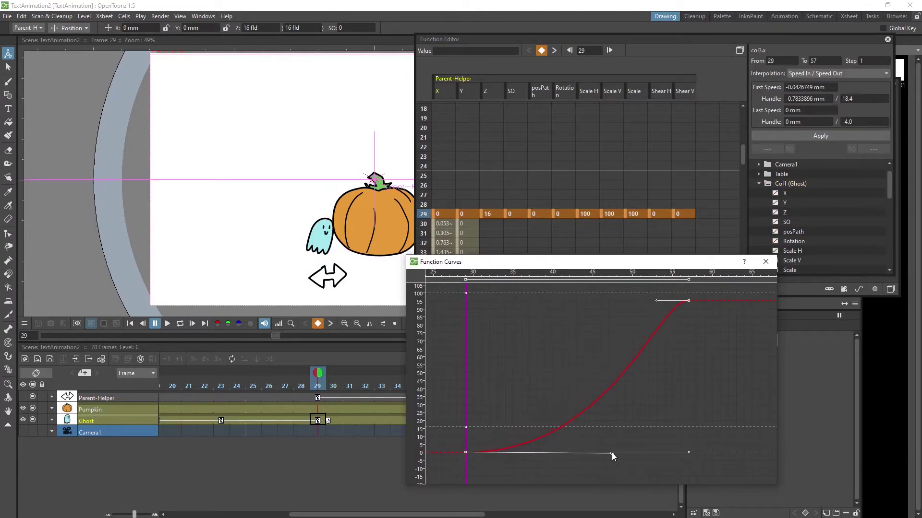
pyautogui.moveTo(612, 453); pyautogui.dragTo(618, 453)
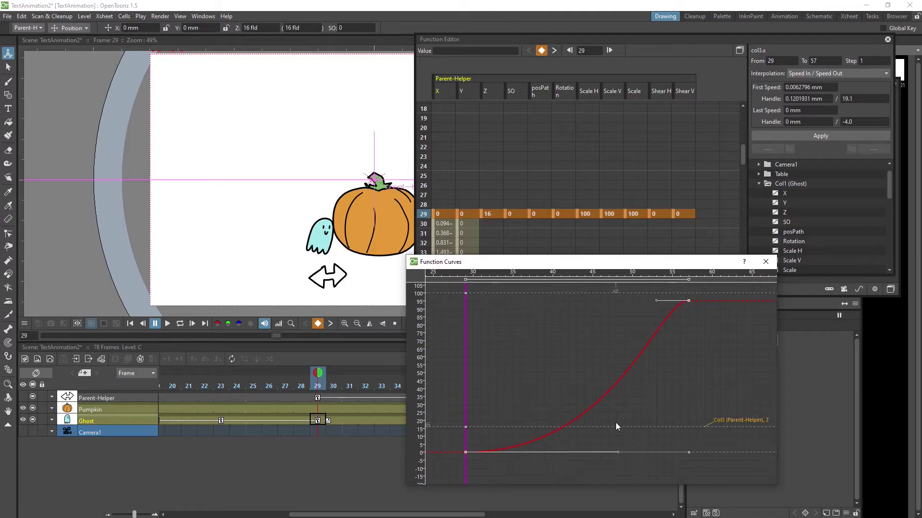
pyautogui.click(168, 324)
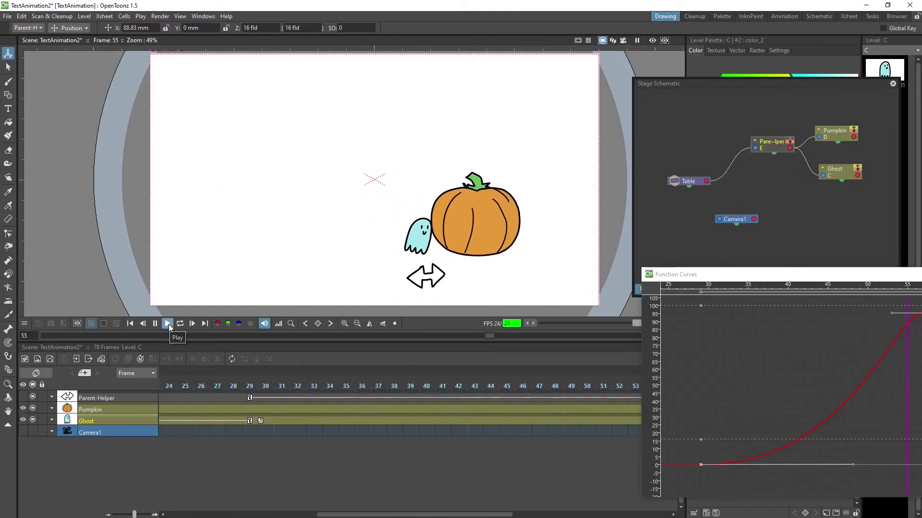
# Hide the Parent-Helper drawing, shift its end keyframe to frame 61, and play the animation from frame 1.
pyautogui.click(32, 397)
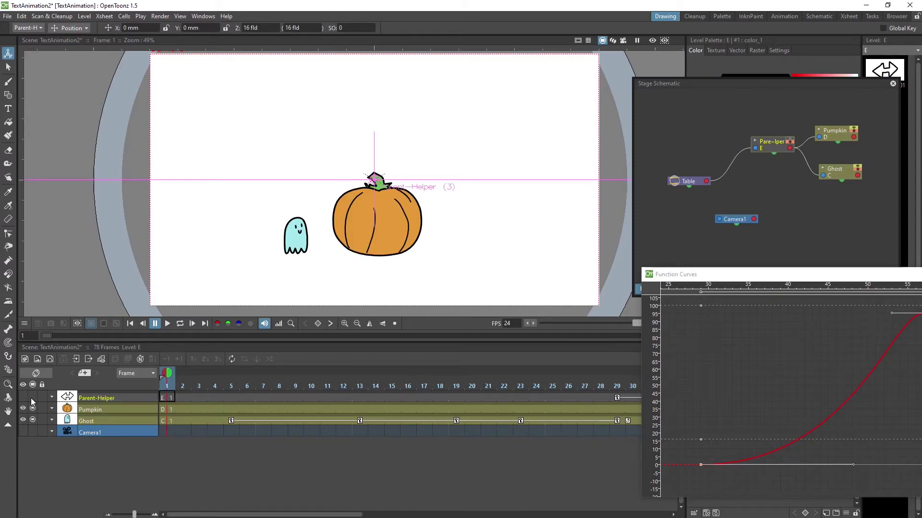
pyautogui.click(167, 324)
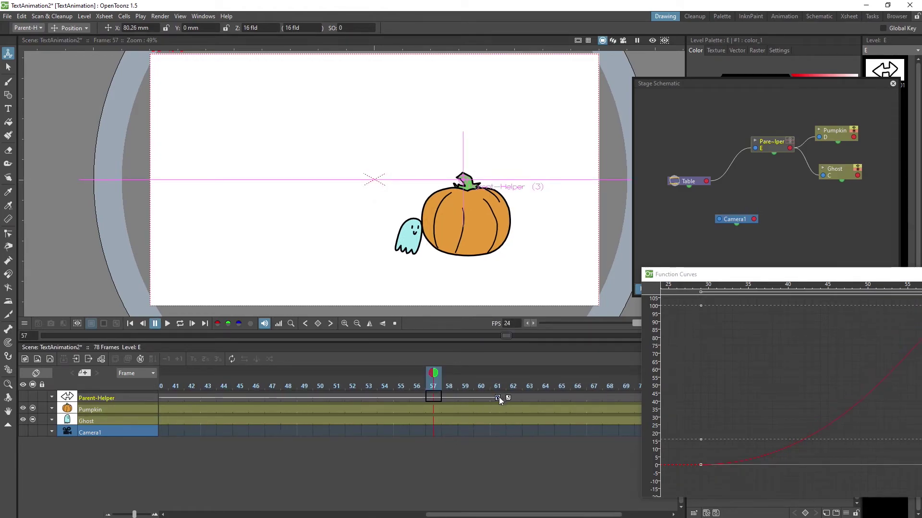
pyautogui.moveTo(499, 515); pyautogui.dragTo(242, 516)
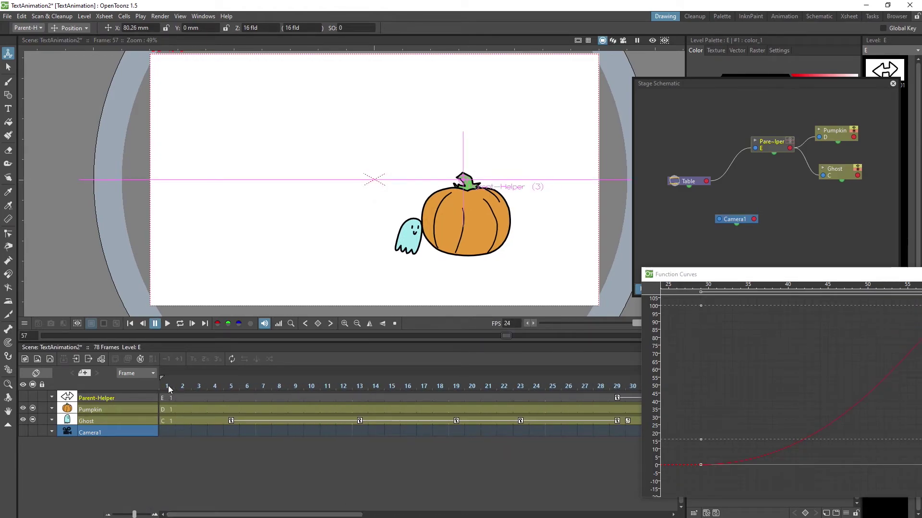
pyautogui.click(168, 385)
pyautogui.click(167, 324)
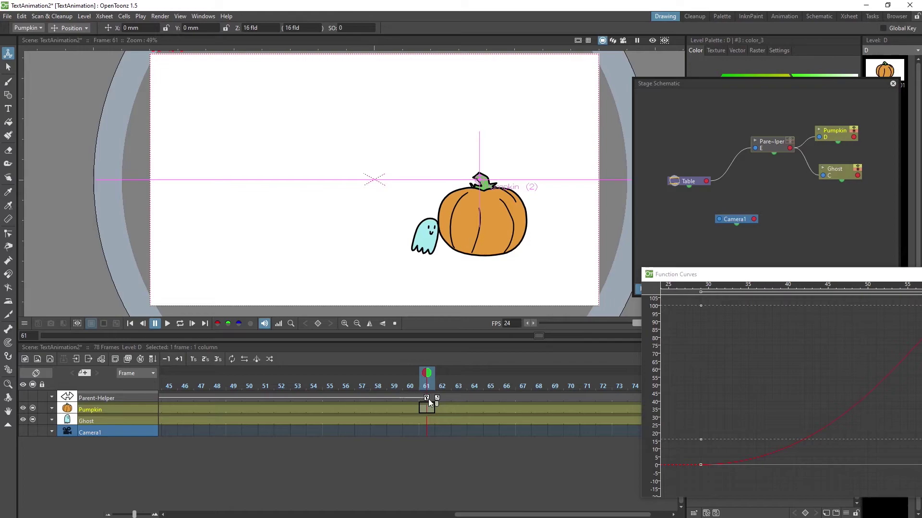
# Set a Ghost keyframe at frame 61 and copy the Ghost's frame 19 keyframe to frame 65.
pyautogui.click(427, 420)
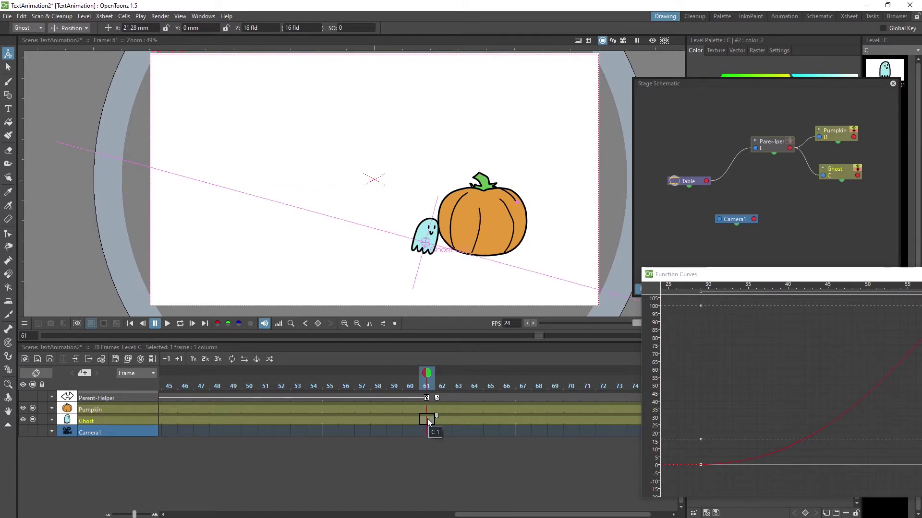
pyautogui.moveTo(490, 514); pyautogui.dragTo(262, 513)
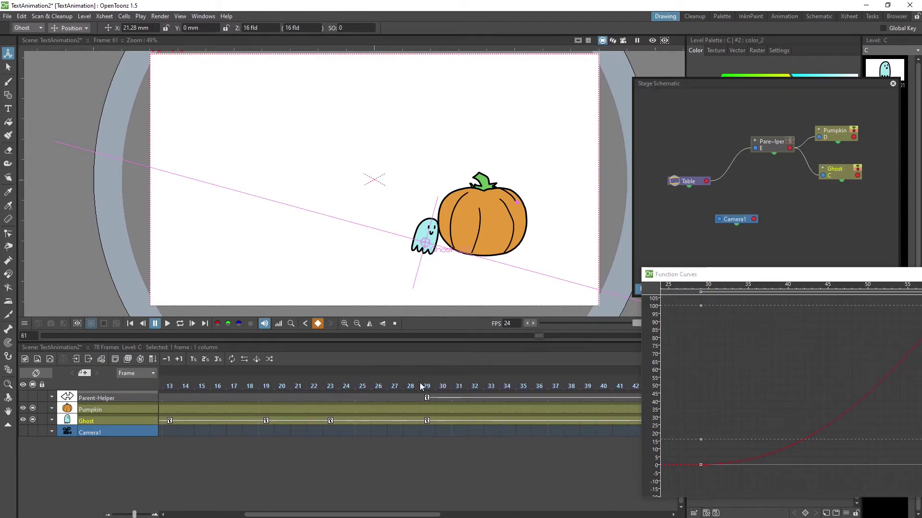
pyautogui.moveTo(419, 382); pyautogui.dragTo(270, 388)
pyautogui.click(266, 420)
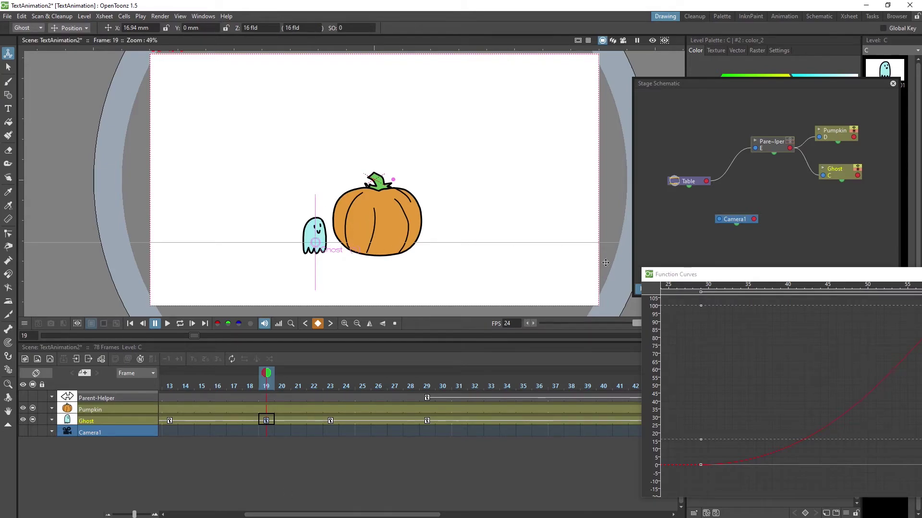
pyautogui.click(260, 431)
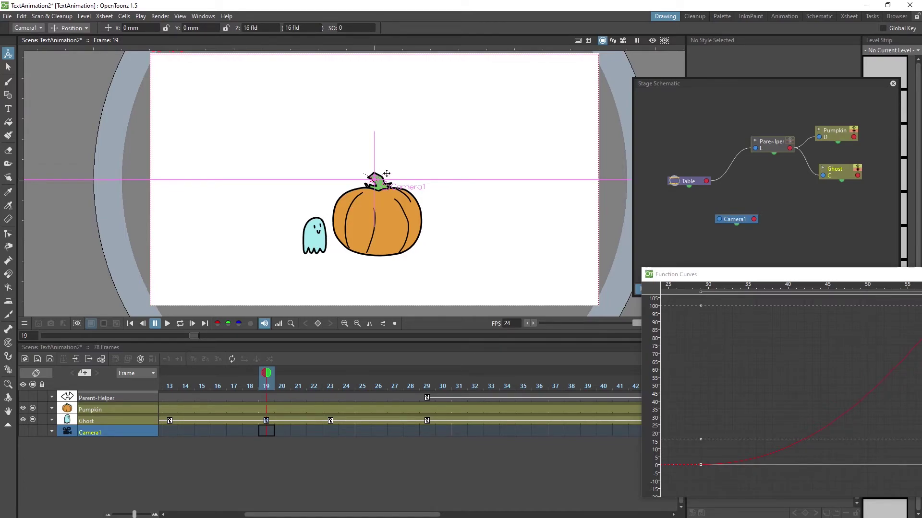
pyautogui.moveTo(317, 515); pyautogui.dragTo(530, 499)
pyautogui.click(464, 419)
pyautogui.click(477, 420)
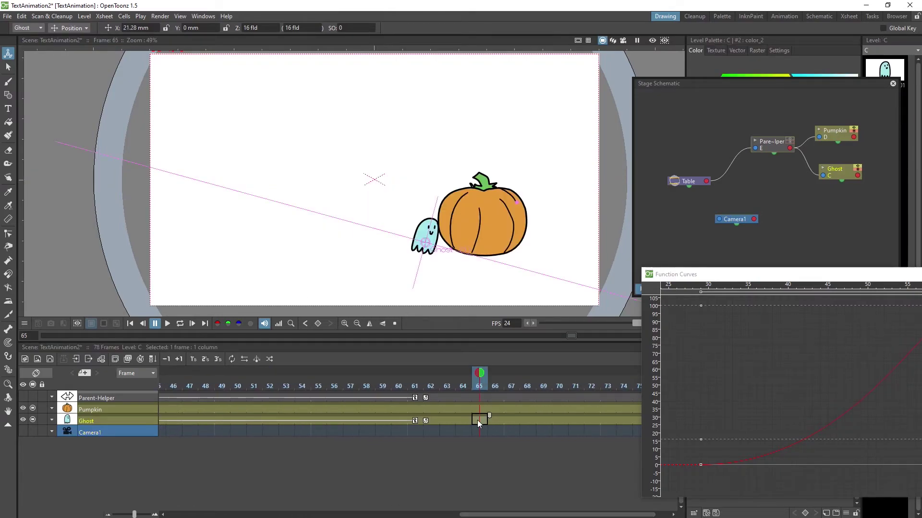
pyautogui.hotkey('ctrl', 'v')
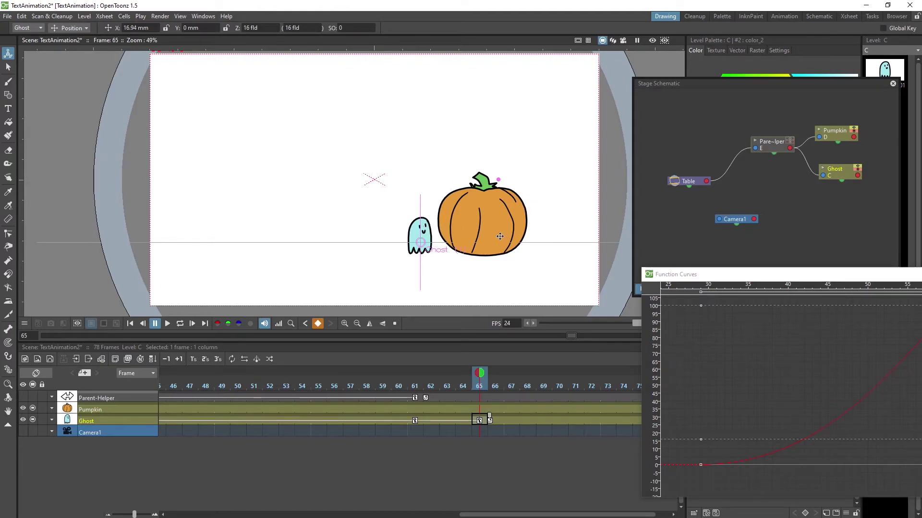
# Retime the Ghost's upright end keyframe, trying frame 71 and settling on frame 69, with playback to check the pace.
pyautogui.moveTo(479, 420); pyautogui.dragTo(577, 422)
pyautogui.click(167, 323)
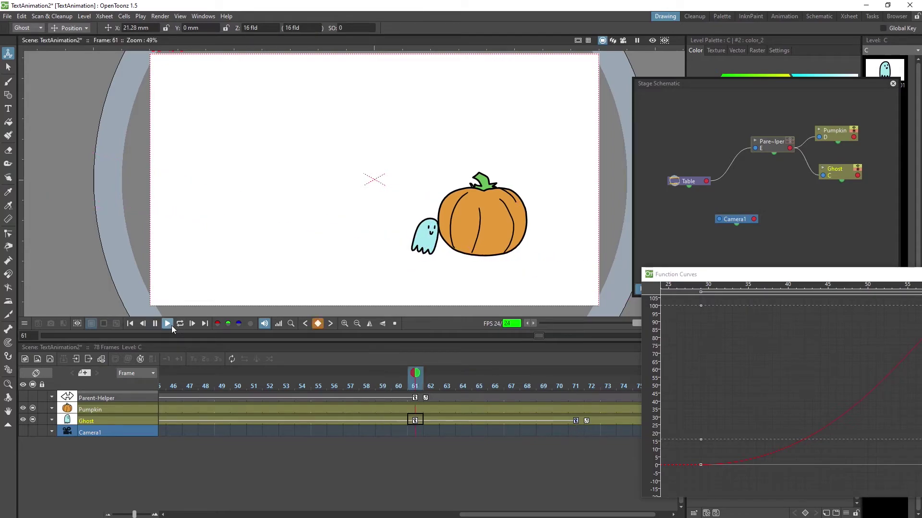
pyautogui.click(570, 420)
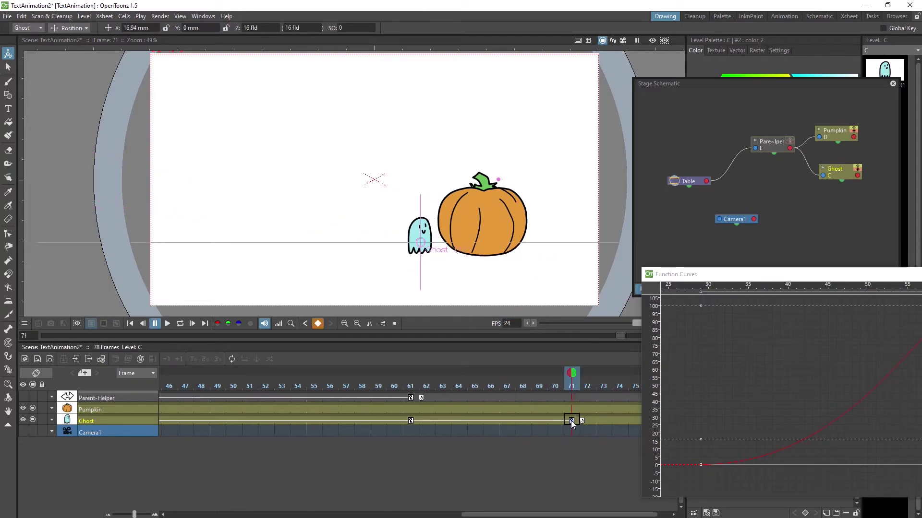
pyautogui.moveTo(570, 420); pyautogui.dragTo(538, 422)
pyautogui.click(167, 323)
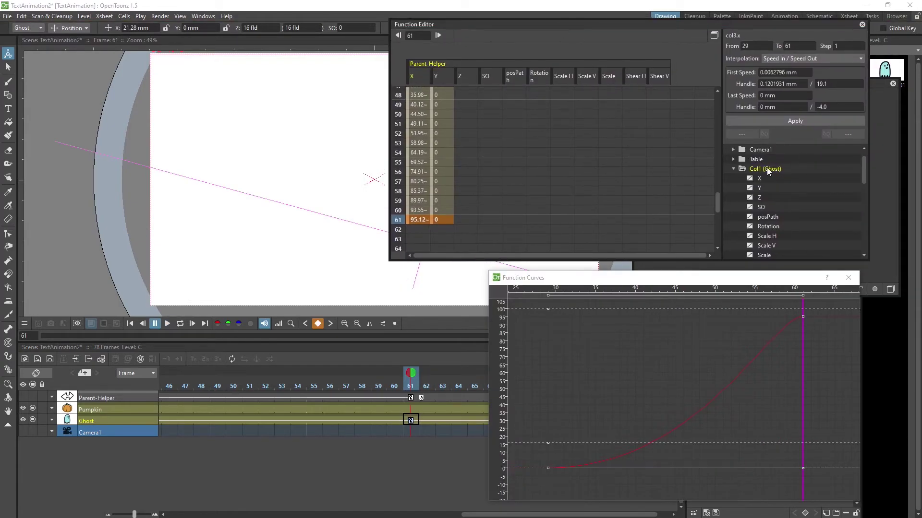
# Display only the Ghost's curves in the function curves, framed on the stretch from frame 23 to past frame 61.
pyautogui.click(767, 171)
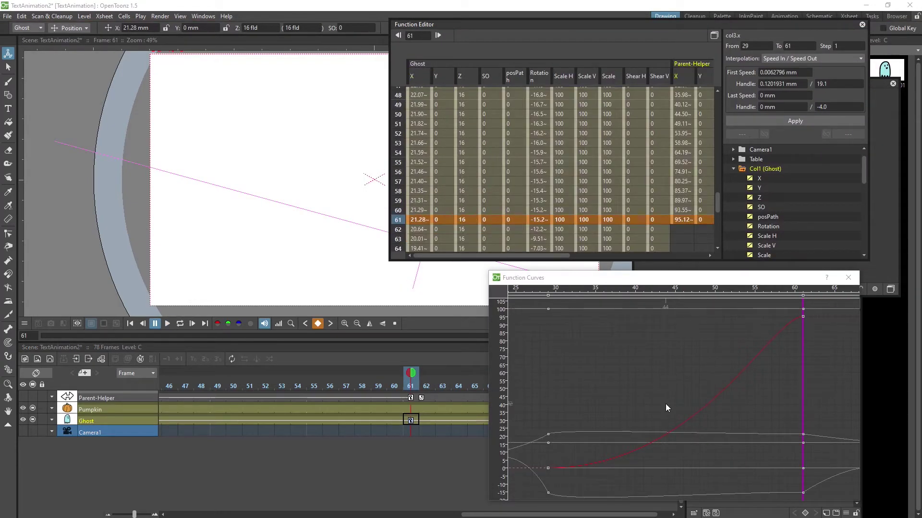
pyautogui.scroll(-2, 750, 215)
pyautogui.click(762, 236)
pyautogui.scroll(-2, 709, 404)
pyautogui.moveTo(711, 384); pyautogui.dragTo(607, 326)
pyautogui.scroll(8, 669, 400)
pyautogui.moveTo(691, 412); pyautogui.dragTo(681, 459)
pyautogui.scroll(-4, 705, 439)
pyautogui.scroll(3, 701, 442)
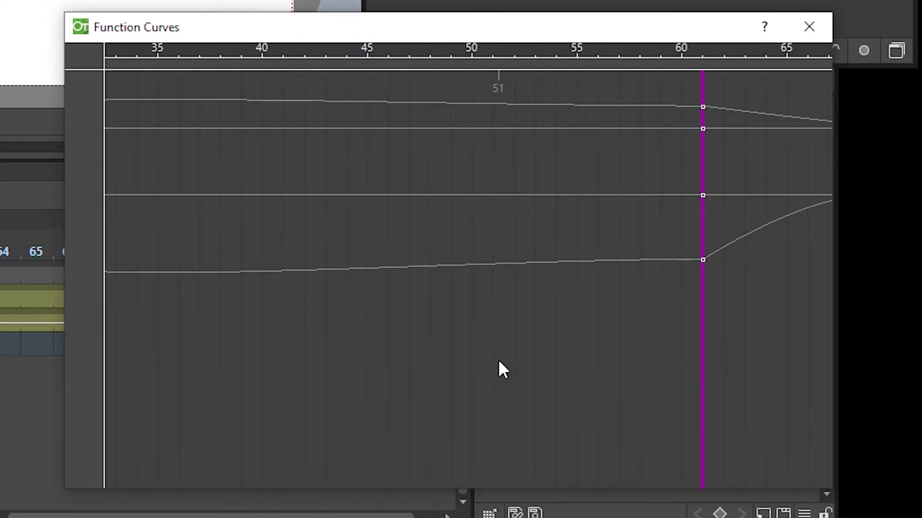
pyautogui.moveTo(518, 375); pyautogui.dragTo(613, 430)
pyautogui.scroll(-3, 611, 422)
pyautogui.scroll(2, 619, 361)
pyautogui.moveTo(612, 374); pyautogui.dragTo(604, 353)
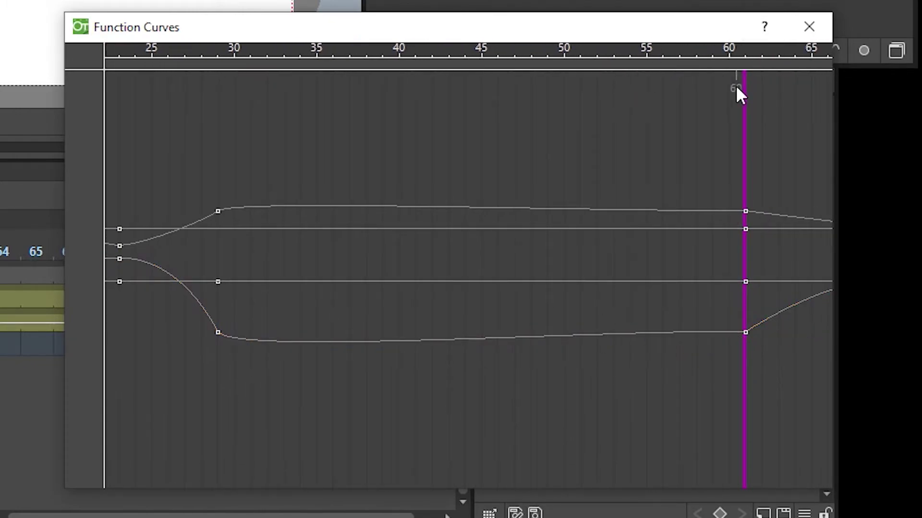
# Scrub the push from frame 29 to frame 49 and inspect the Ghost's X and rotation curves around the frame 29 keyframe.
pyautogui.moveTo(745, 93); pyautogui.dragTo(230, 171)
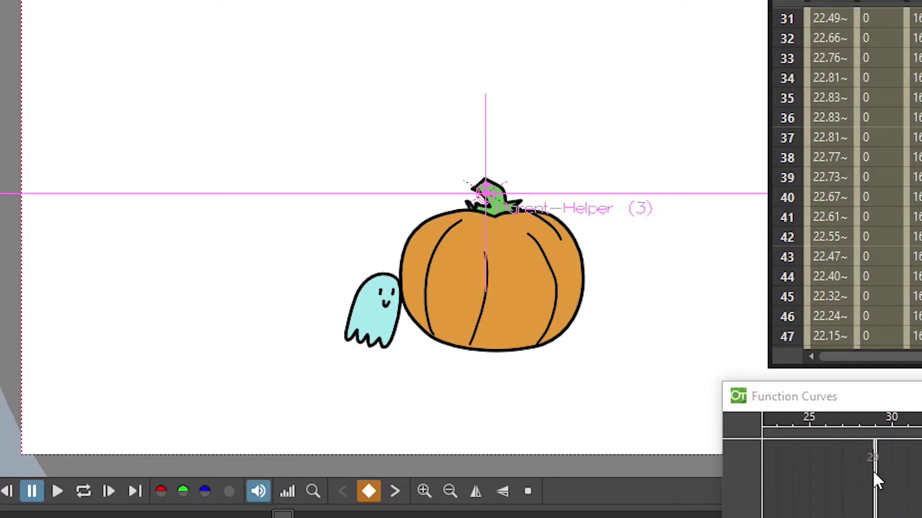
pyautogui.moveTo(872, 471); pyautogui.dragTo(907, 470)
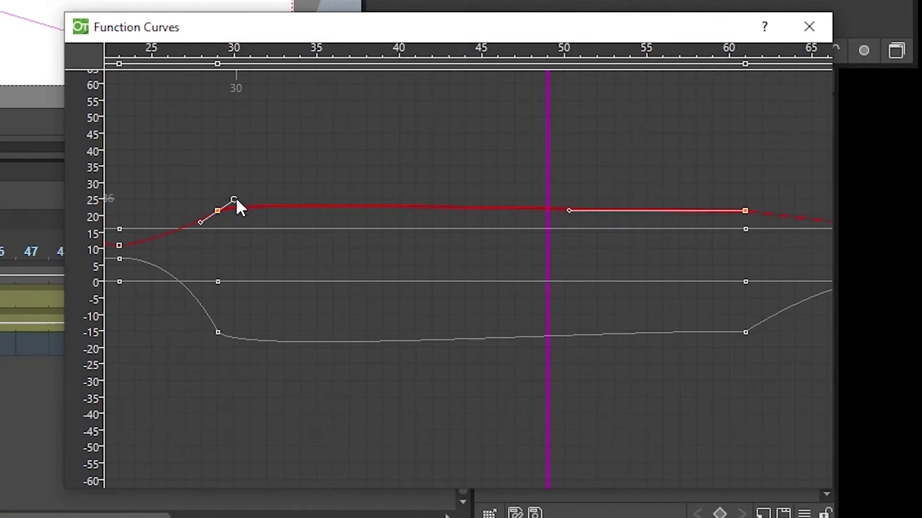
pyautogui.click(214, 330)
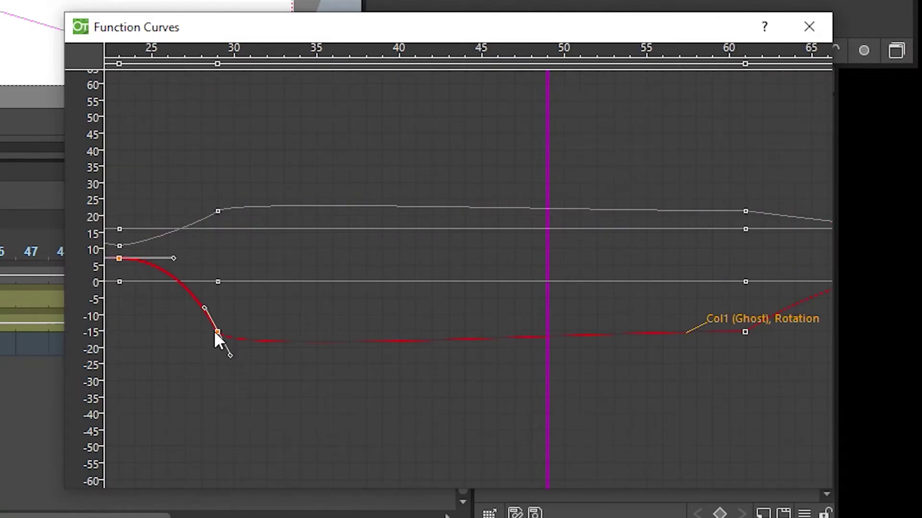
# Examine the Ghost's X curve from the frame 29 keyframe through the frame 61 keyframe for drift during the push.
pyautogui.click(224, 206)
pyautogui.moveTo(167, 50); pyautogui.dragTo(199, 51)
pyautogui.moveTo(724, 120); pyautogui.dragTo(216, 207)
pyautogui.click(239, 211)
pyautogui.scroll(8, 216, 222)
pyautogui.moveTo(317, 220); pyautogui.dragTo(263, 304)
pyautogui.scroll(-5, 255, 271)
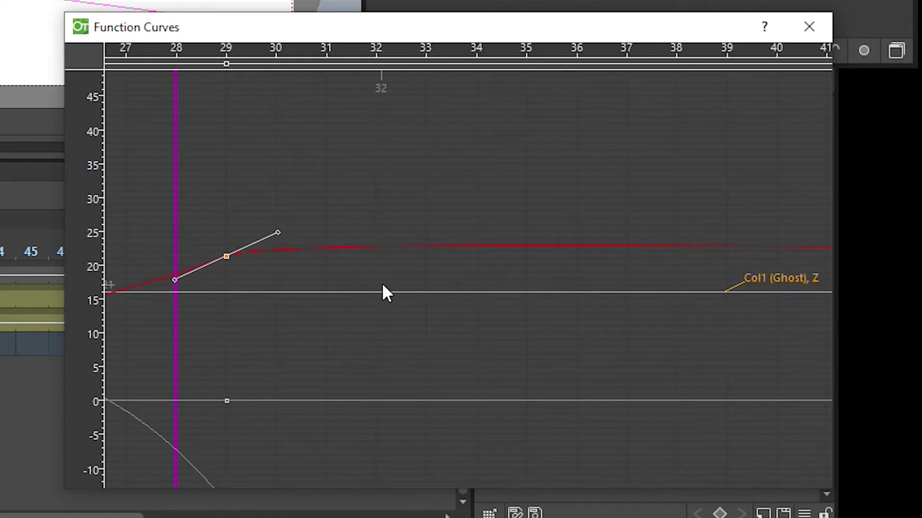
pyautogui.scroll(-1, 252, 175)
pyautogui.moveTo(532, 205); pyautogui.dragTo(0, 203)
pyautogui.scroll(-2, 318, 217)
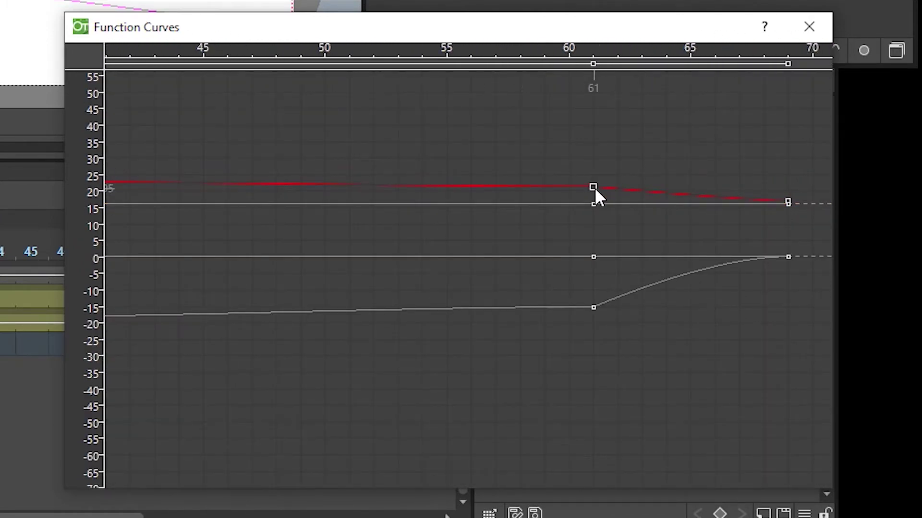
pyautogui.moveTo(477, 284); pyautogui.dragTo(660, 267)
pyautogui.scroll(-2, 663, 272)
pyautogui.moveTo(564, 280); pyautogui.dragTo(543, 251)
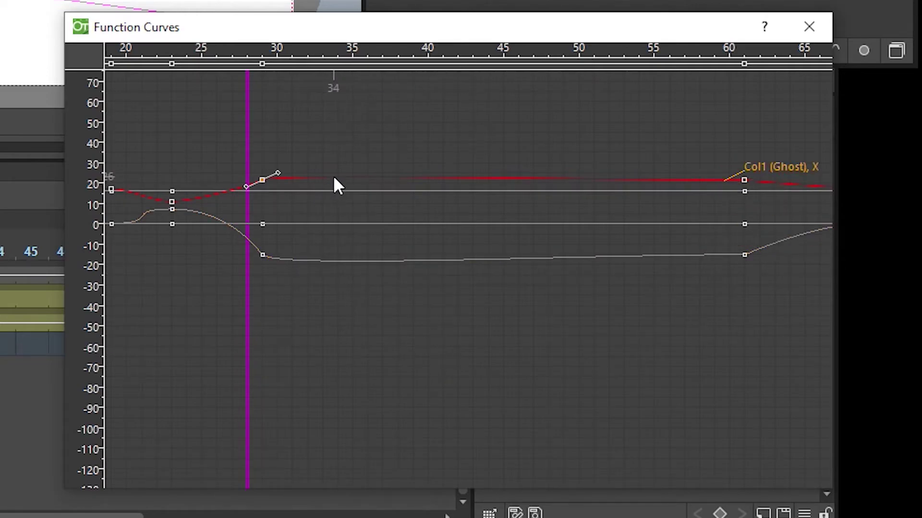
# Set the Ghost's X and Rotation curve segments between frames 29 and 61 to Linear Interpolation.
pyautogui.rightClick(402, 177)
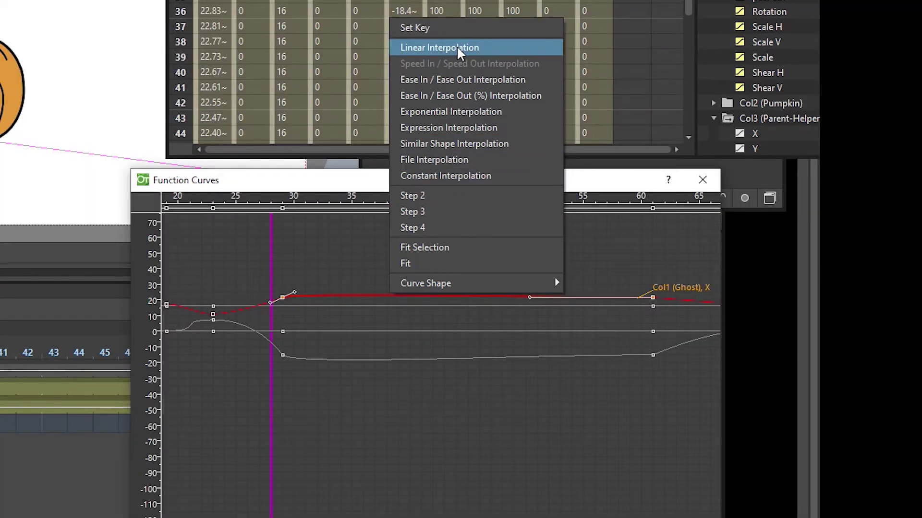
pyautogui.click(458, 48)
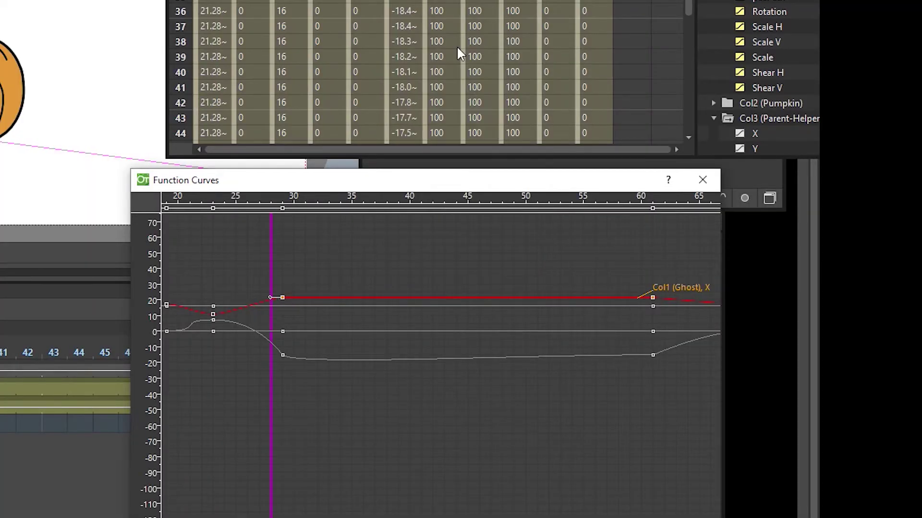
pyautogui.click(442, 363)
pyautogui.rightClick(439, 357)
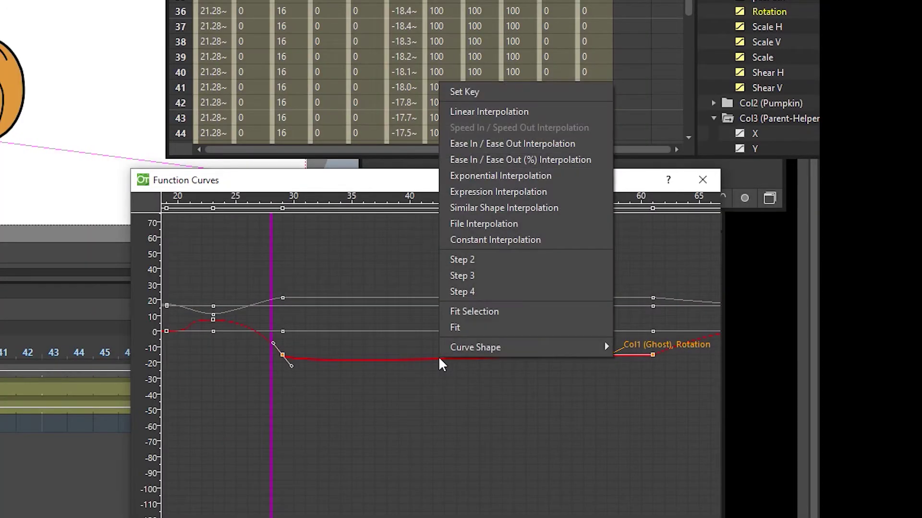
pyautogui.click(497, 112)
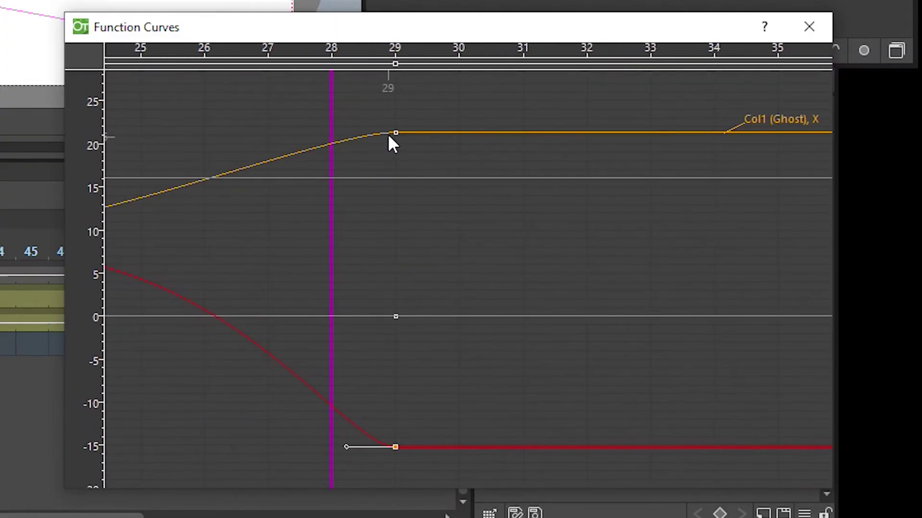
# Scrub from frame 28 through the push to check the Ghost's contact with the pumpkin.
pyautogui.click(396, 130)
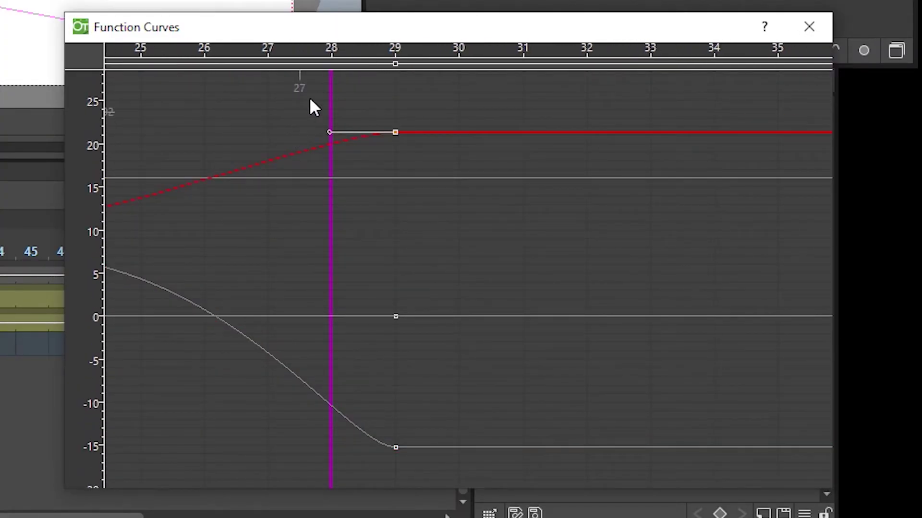
pyautogui.click(352, 102)
pyautogui.moveTo(332, 95); pyautogui.dragTo(454, 104)
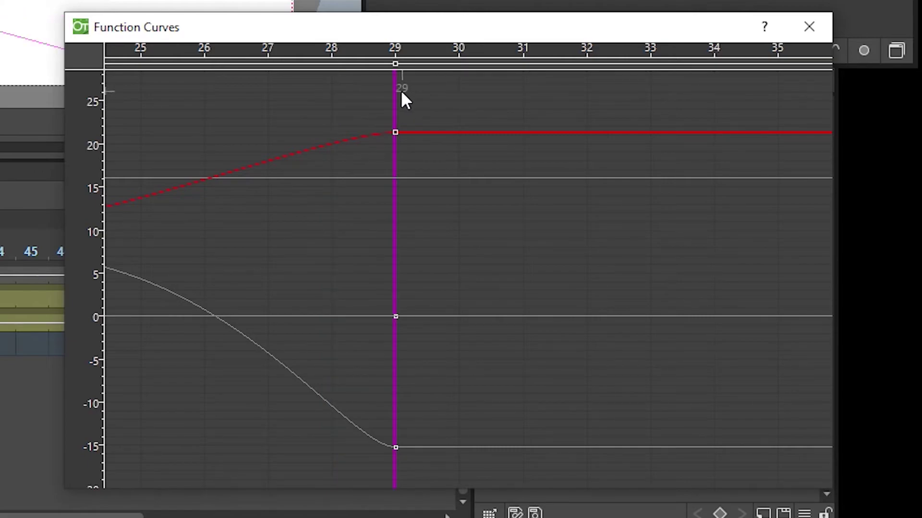
pyautogui.moveTo(402, 92); pyautogui.dragTo(714, 102)
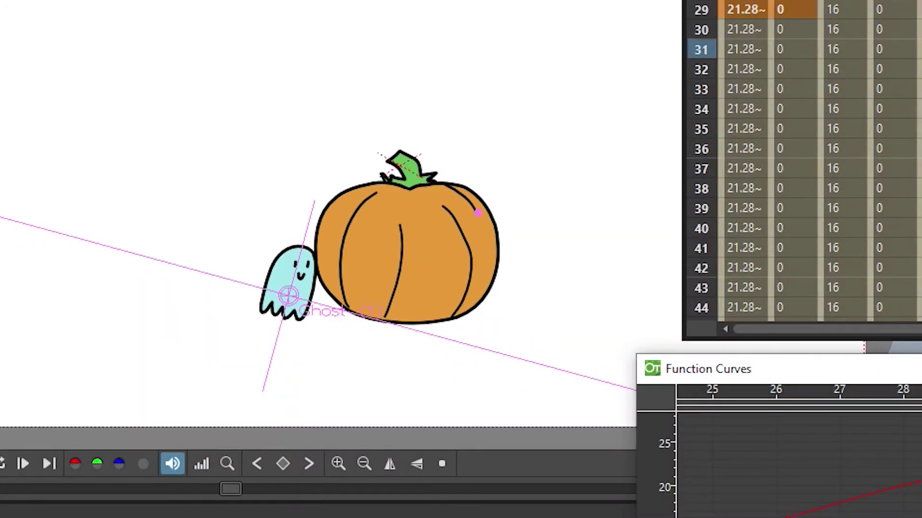
pyautogui.scroll(-6, 800, 451)
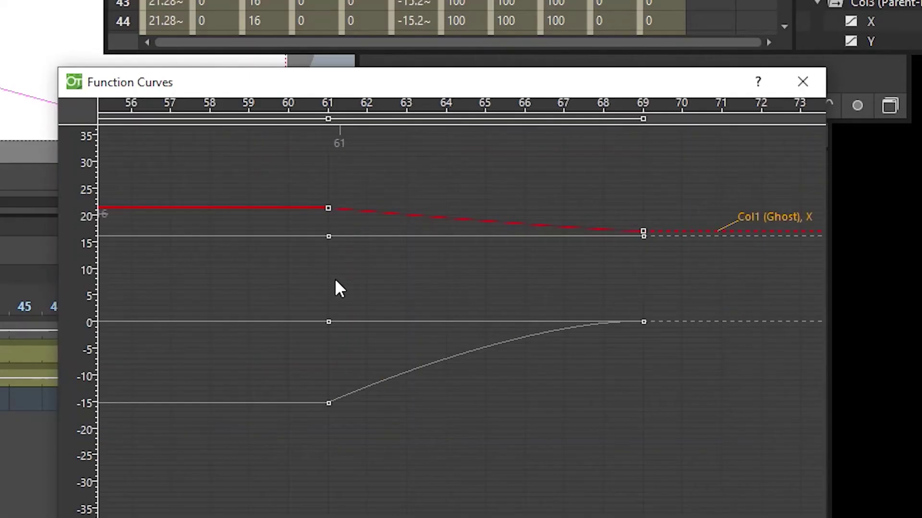
pyautogui.click(330, 404)
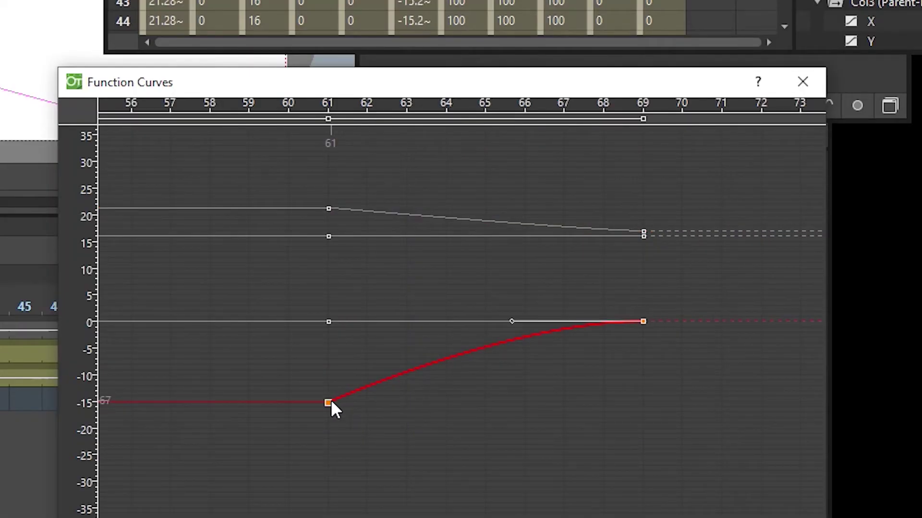
pyautogui.rightClick(414, 365)
pyautogui.click(439, 211)
pyautogui.click(439, 212)
pyautogui.click(421, 375)
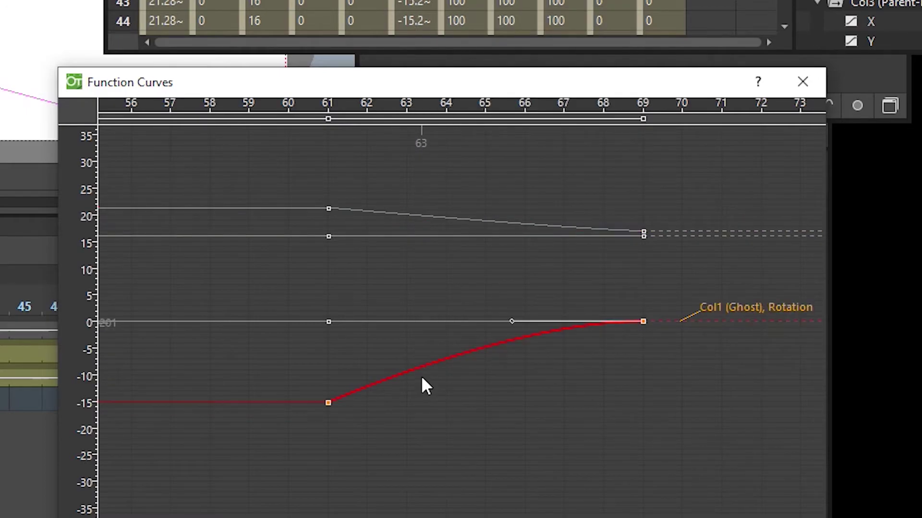
# Set the Ghost's X segment from frame 61 to 69 to Speed In / Speed Out Interpolation, shortening the frame 61 handle to about frame 63.
pyautogui.rightClick(403, 217)
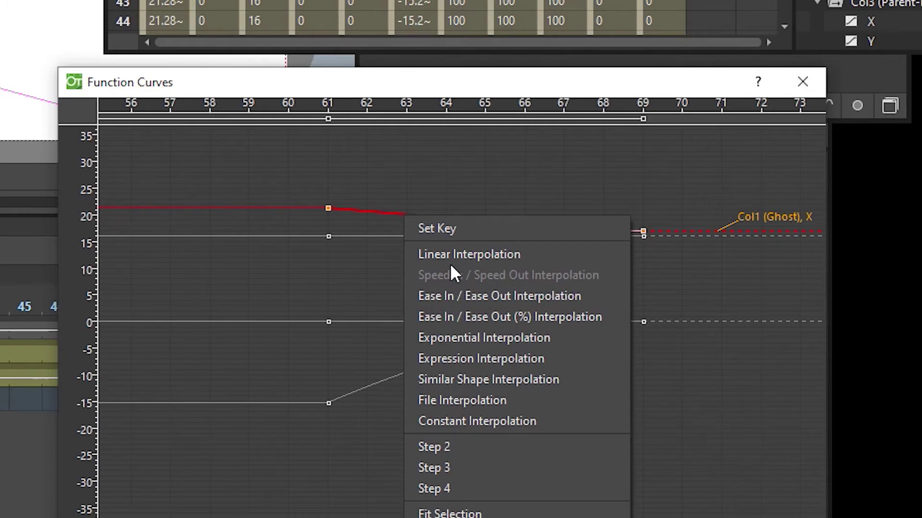
pyautogui.click(454, 302)
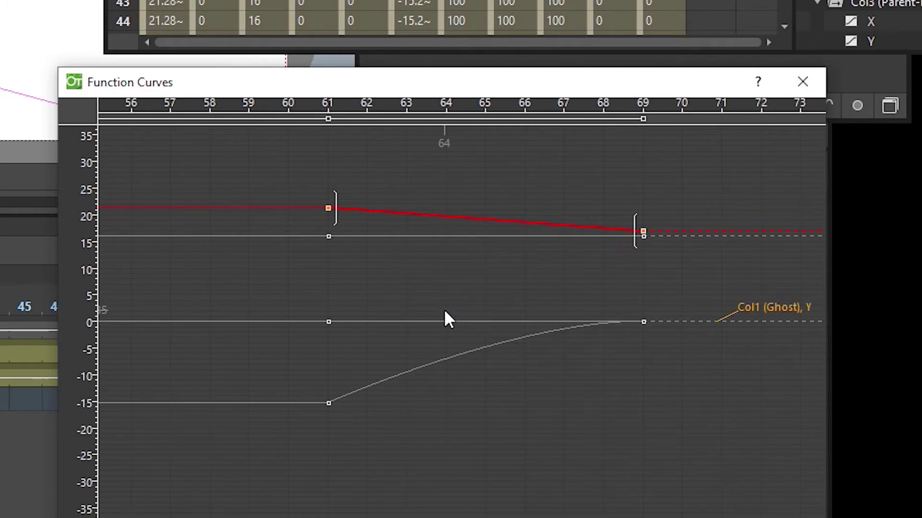
pyautogui.rightClick(416, 216)
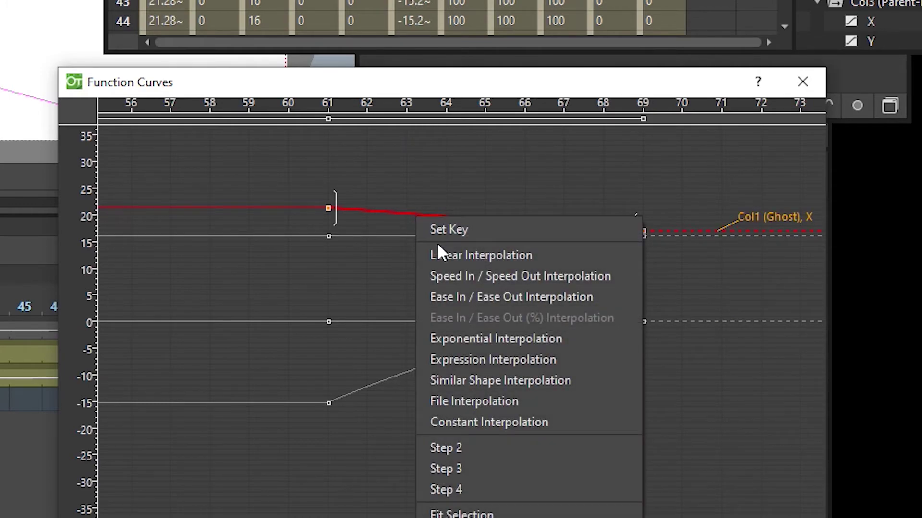
pyautogui.click(466, 278)
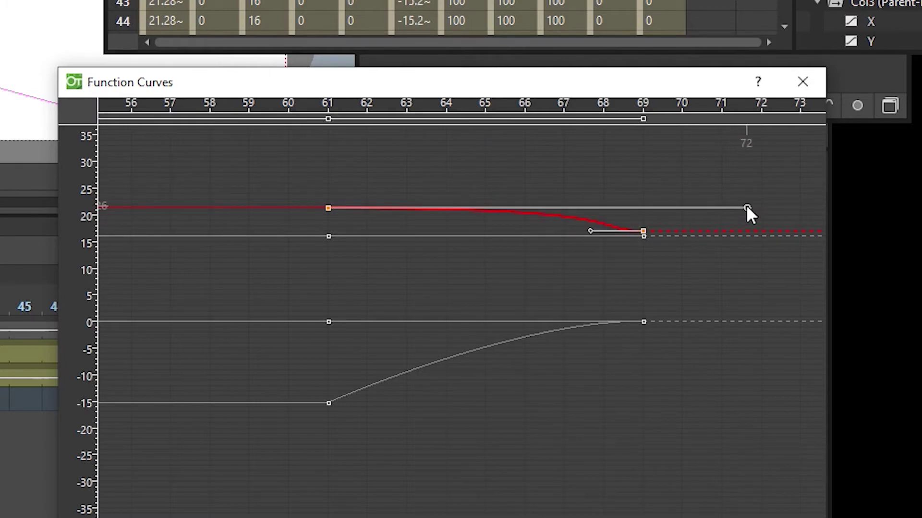
pyautogui.moveTo(747, 208); pyautogui.dragTo(405, 217)
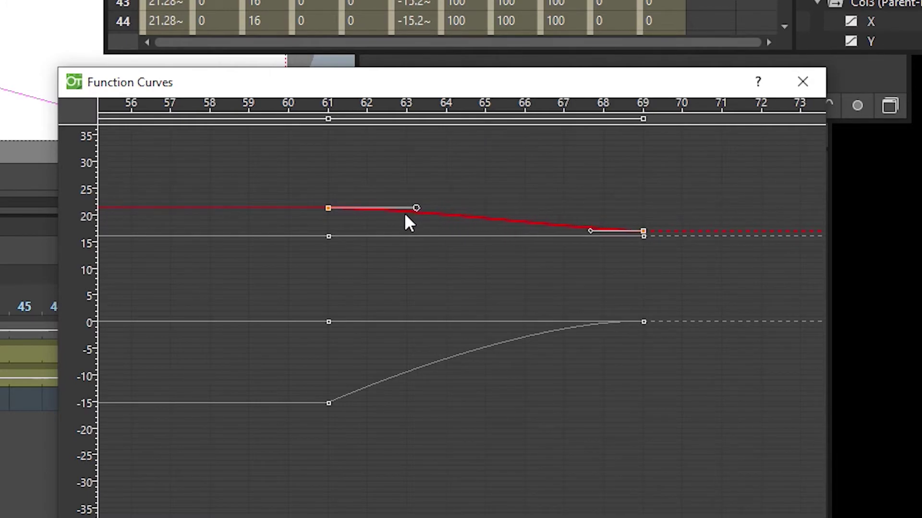
# Try Ease In / Ease Out and Linear Interpolation on the Ghost's Rotation segment from frame 61 to 69.
pyautogui.click(433, 366)
pyautogui.rightClick(444, 366)
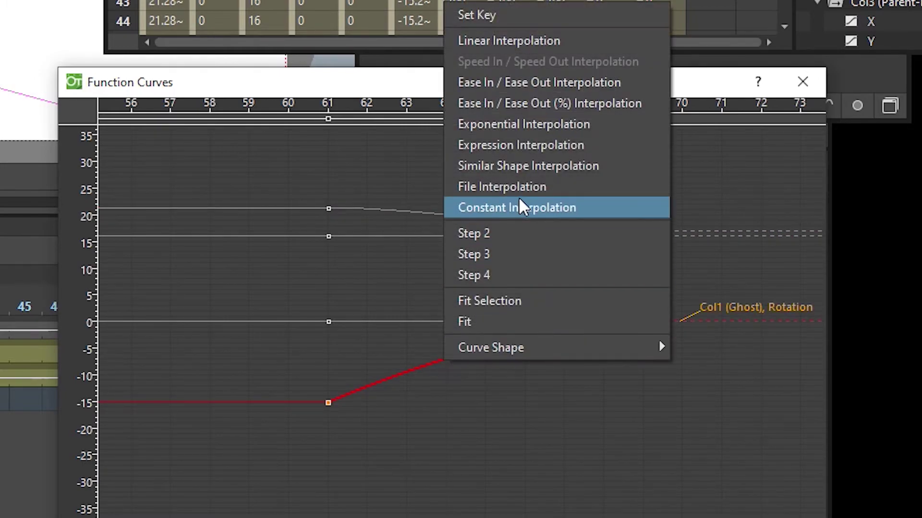
pyautogui.click(536, 83)
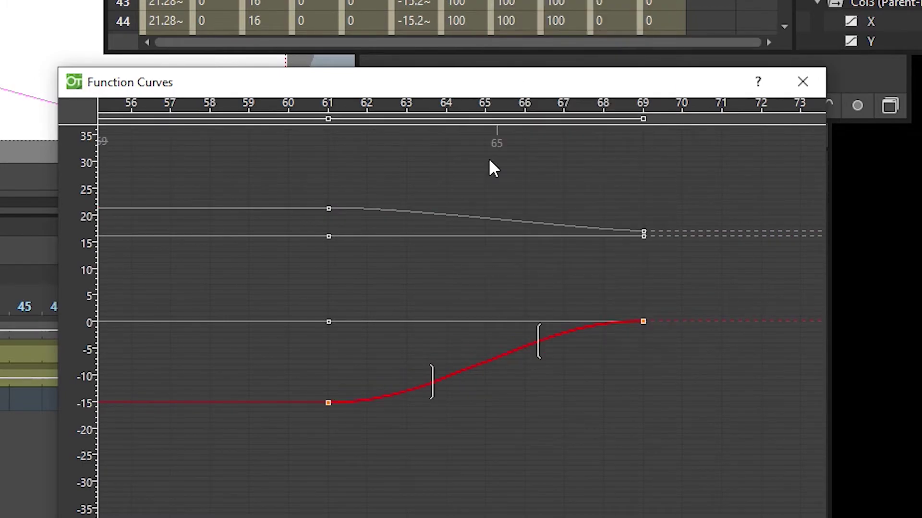
pyautogui.rightClick(478, 360)
pyautogui.click(566, 40)
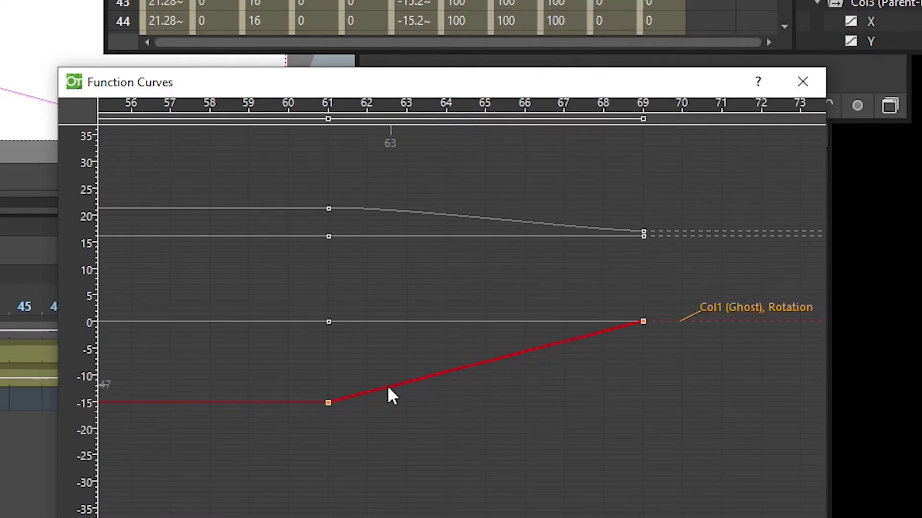
# Set the Ghost's Rotation segment after frame 61 to Speed In / Speed Out Interpolation, shortening the frame 61 handle to about frame 63.
pyautogui.rightClick(373, 393)
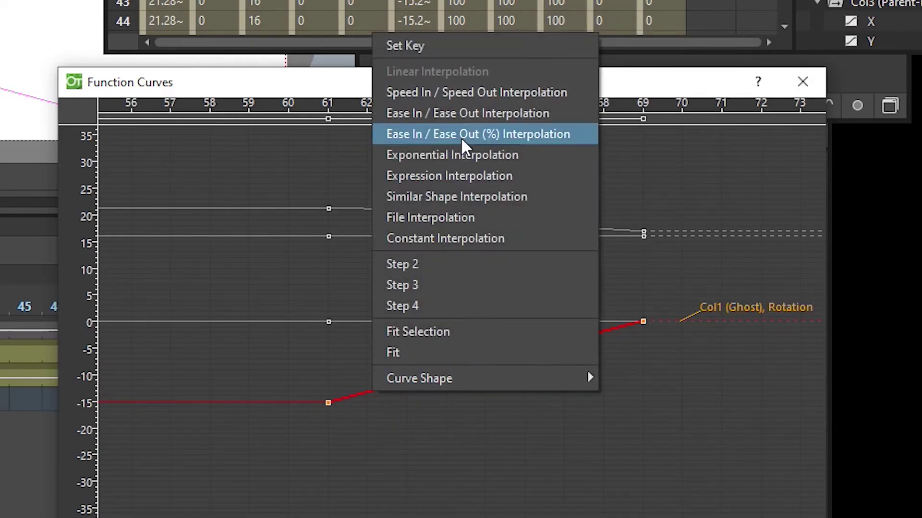
pyautogui.click(471, 92)
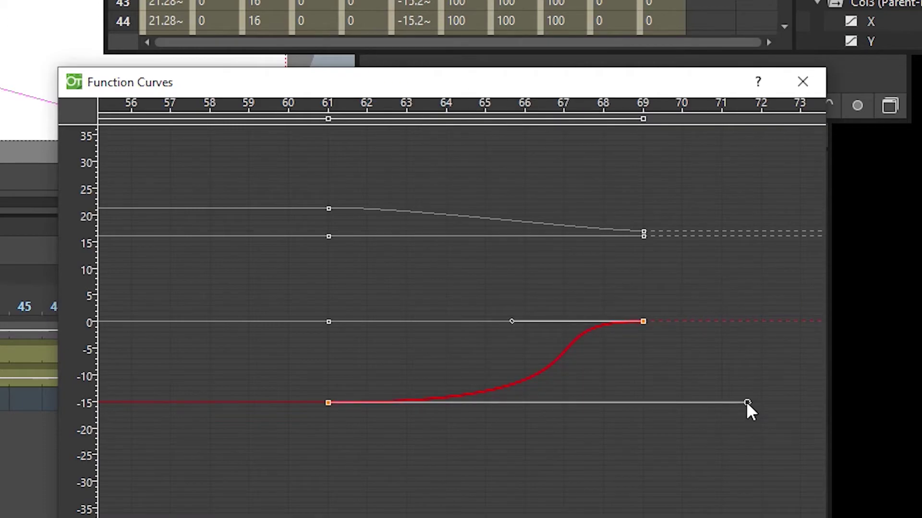
pyautogui.moveTo(747, 403); pyautogui.dragTo(474, 402)
pyautogui.moveTo(419, 402); pyautogui.dragTo(417, 403)
pyautogui.click(421, 214)
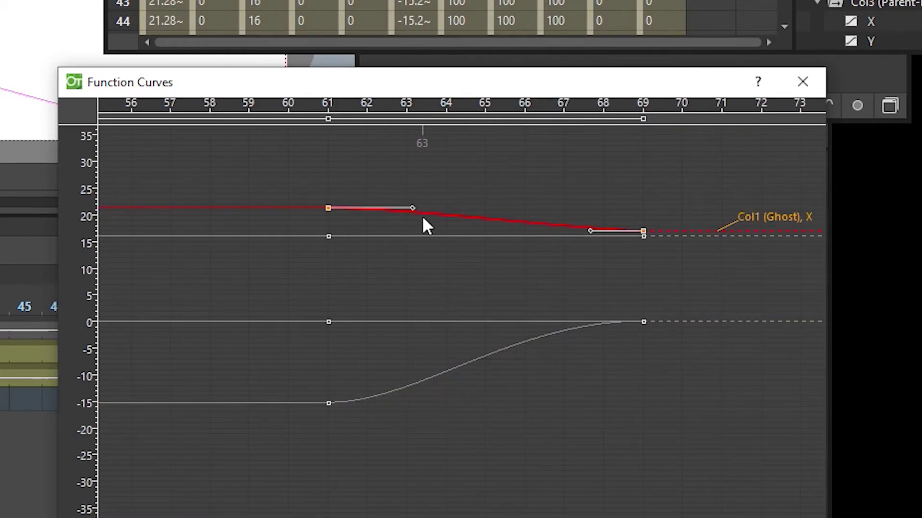
pyautogui.click(416, 383)
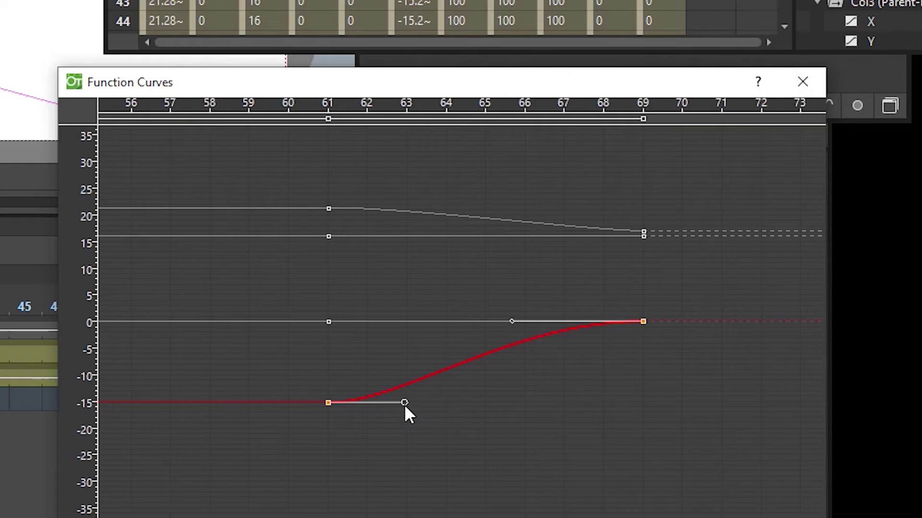
# Play back the animation and inspect the Ghost and Pumpkin at frame 61, where the push ends.
pyautogui.click(168, 322)
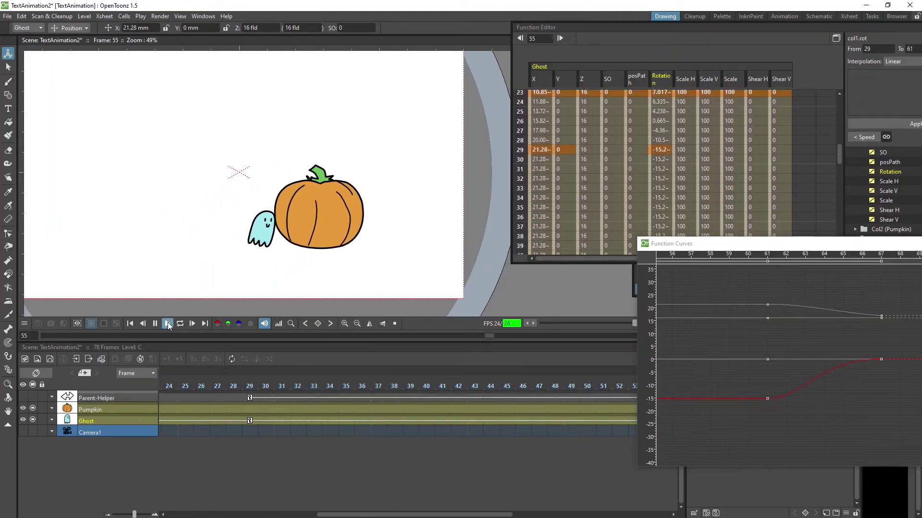
pyautogui.click(167, 324)
pyautogui.click(416, 399)
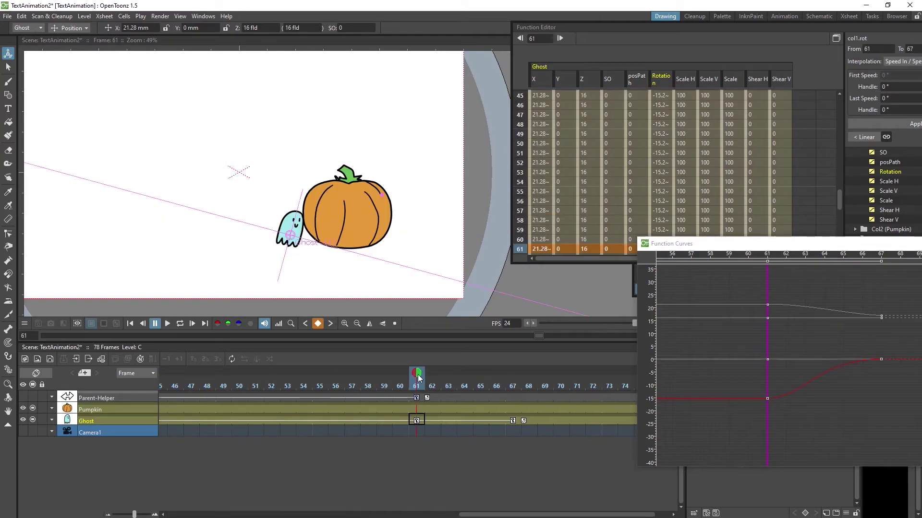
pyautogui.click(416, 409)
pyautogui.moveTo(418, 382)
pyautogui.mouseDown()
pyautogui.moveTo(343, 388)
pyautogui.moveTo(423, 385)
pyautogui.mouseUp()
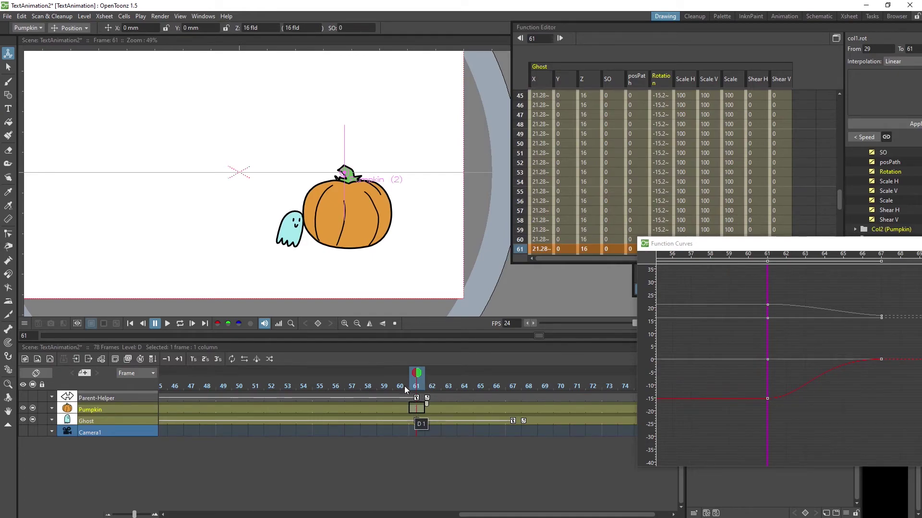
pyautogui.moveTo(404, 386)
pyautogui.mouseDown()
pyautogui.moveTo(30, 392)
pyautogui.moveTo(217, 400)
pyautogui.moveTo(407, 386)
pyautogui.mouseUp()
pyautogui.click(170, 325)
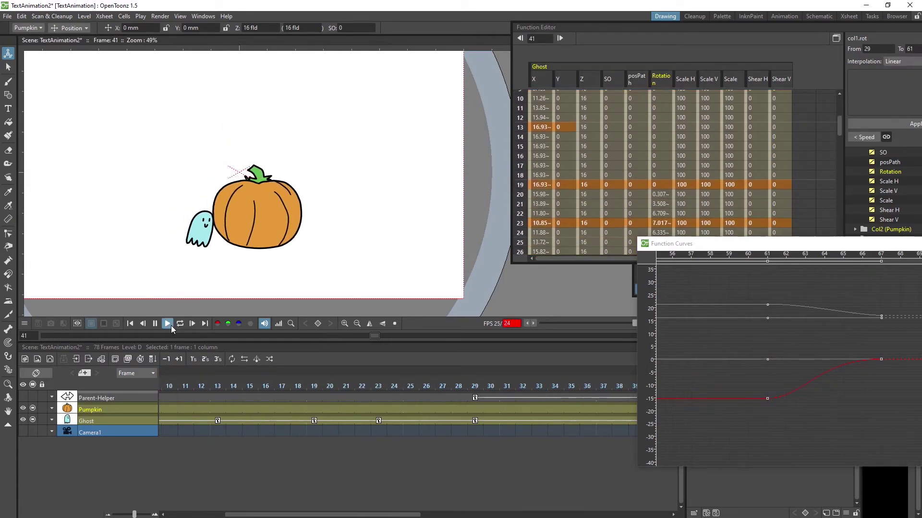
pyautogui.click(155, 323)
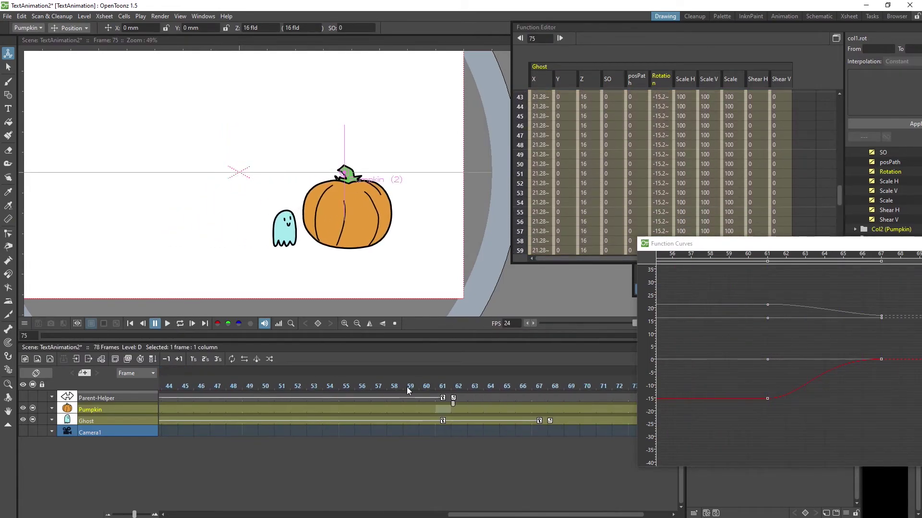
# Set a Pumpkin keyframe at frame 61 and move the Pumpkin's center to its bottom edge, about X 3.04 mm, Y -69.06 mm.
pyautogui.moveTo(407, 387)
pyautogui.mouseDown()
pyautogui.moveTo(312, 386)
pyautogui.moveTo(452, 406)
pyautogui.moveTo(397, 408)
pyautogui.moveTo(501, 409)
pyautogui.moveTo(428, 408)
pyautogui.moveTo(442, 412)
pyautogui.mouseUp()
pyautogui.click(440, 408)
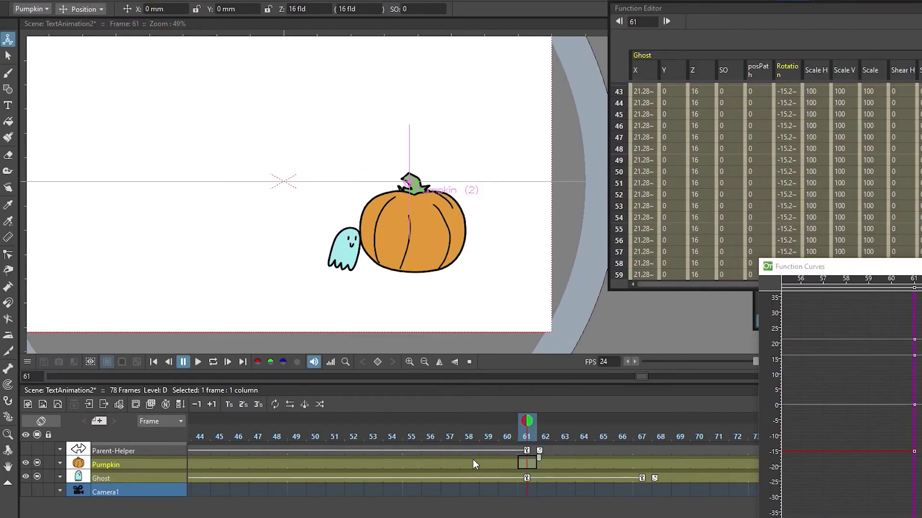
pyautogui.click(398, 408)
pyautogui.click(443, 408)
pyautogui.click(524, 464)
pyautogui.click(83, 8)
pyautogui.click(82, 78)
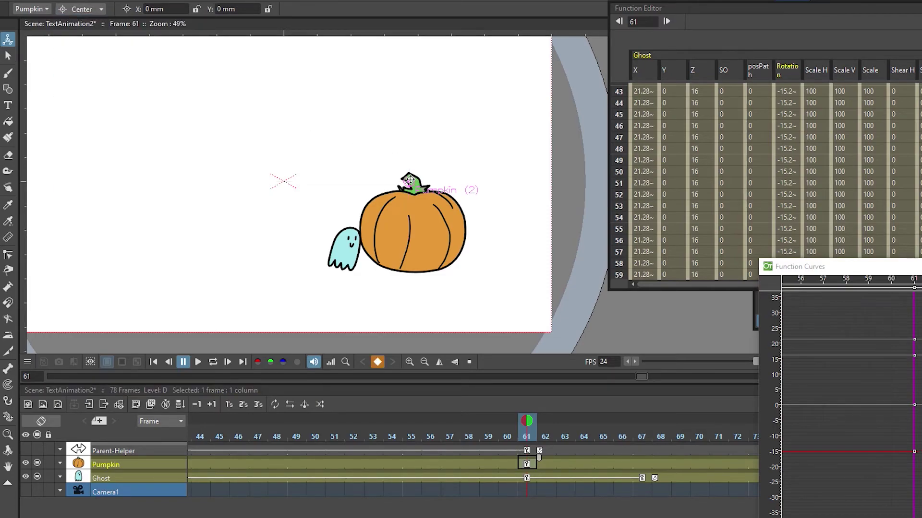
pyautogui.moveTo(409, 180); pyautogui.dragTo(413, 271)
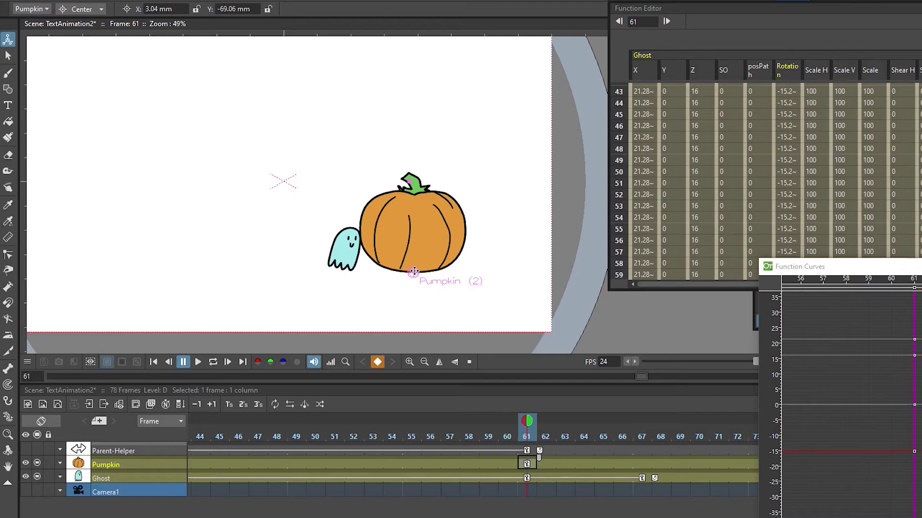
# Set a Pumpkin keyframe at frame 65 by moving the Pumpkin horizontally to about X 9.56 mm.
pyautogui.moveTo(533, 420); pyautogui.dragTo(601, 431)
pyautogui.click(604, 458)
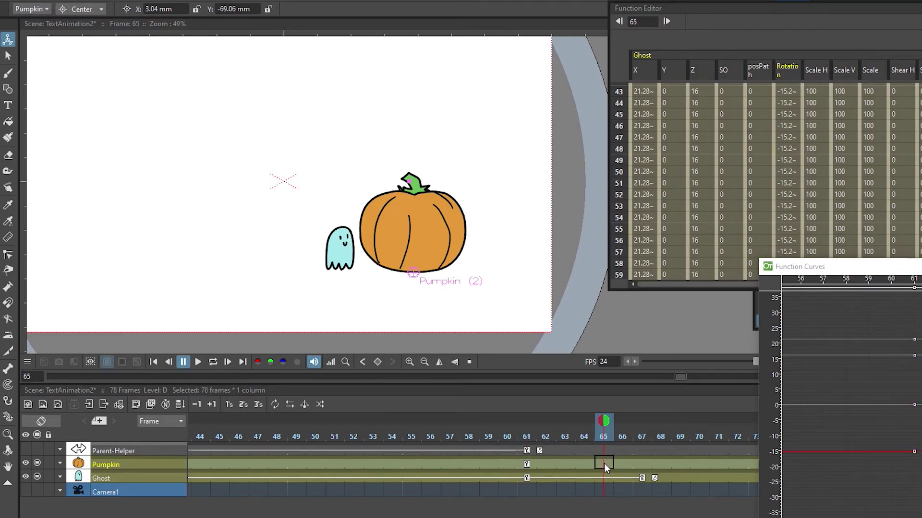
pyautogui.click(82, 9)
pyautogui.click(82, 22)
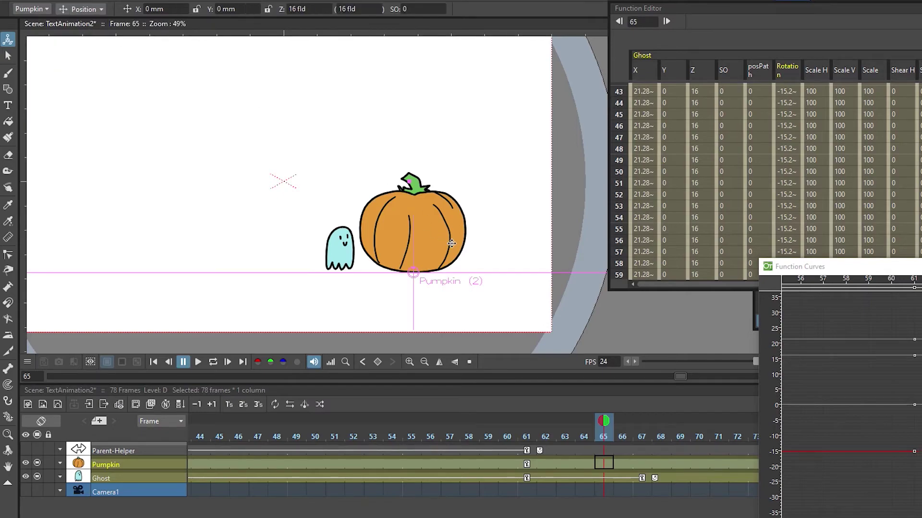
pyautogui.moveTo(422, 247); pyautogui.dragTo(435, 247)
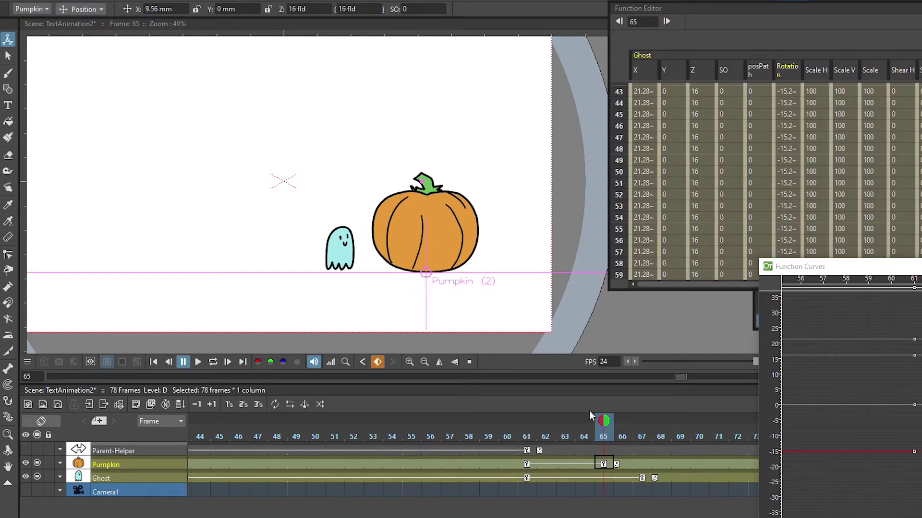
# Reshape the Pumpkin's X curve from frame 61 to 65 into a fast start and slow finish, with handles about 4.29 mm / 0.7 and -0.53 mm / -2.5.
pyautogui.click(528, 423)
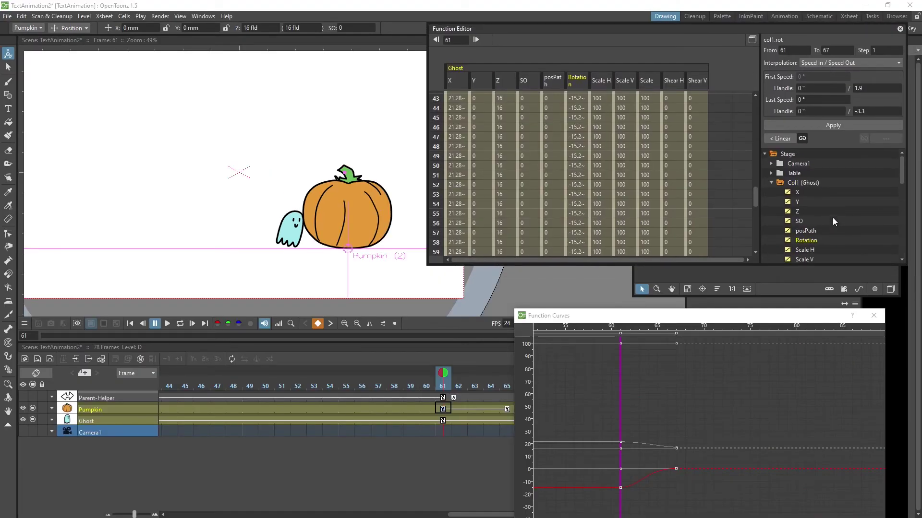
pyautogui.click(771, 181)
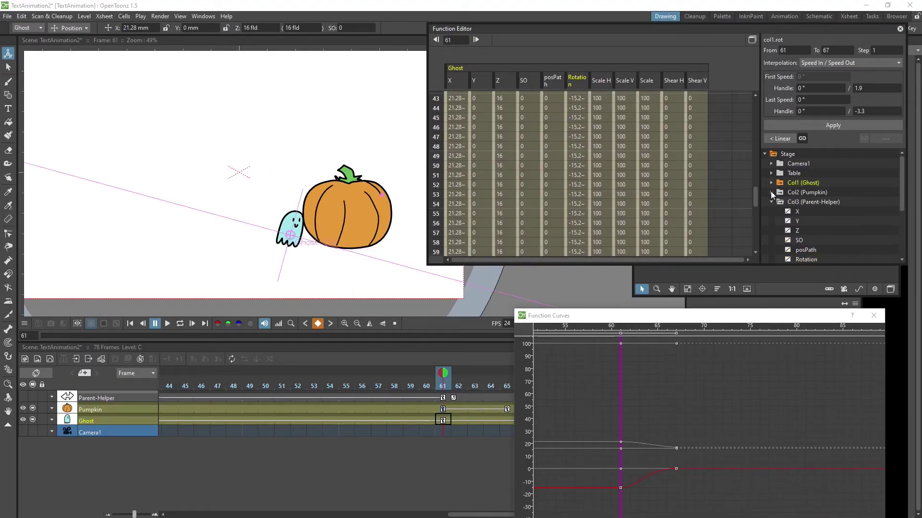
pyautogui.click(770, 202)
pyautogui.click(782, 191)
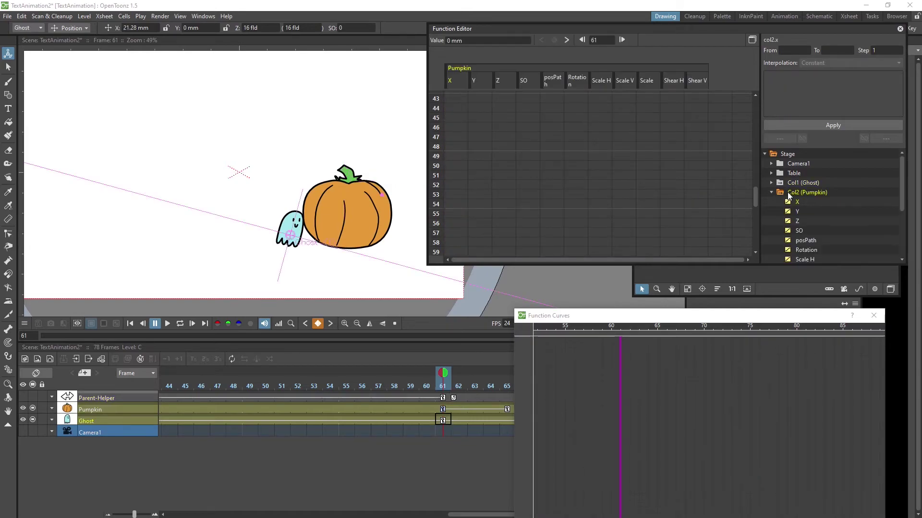
pyautogui.moveTo(702, 308); pyautogui.dragTo(691, 214)
pyautogui.scroll(5, 634, 400)
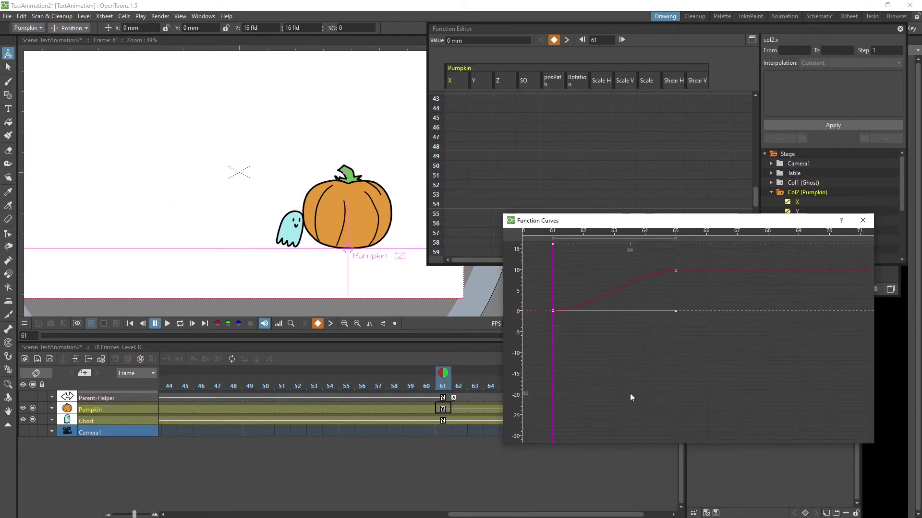
pyautogui.click(588, 301)
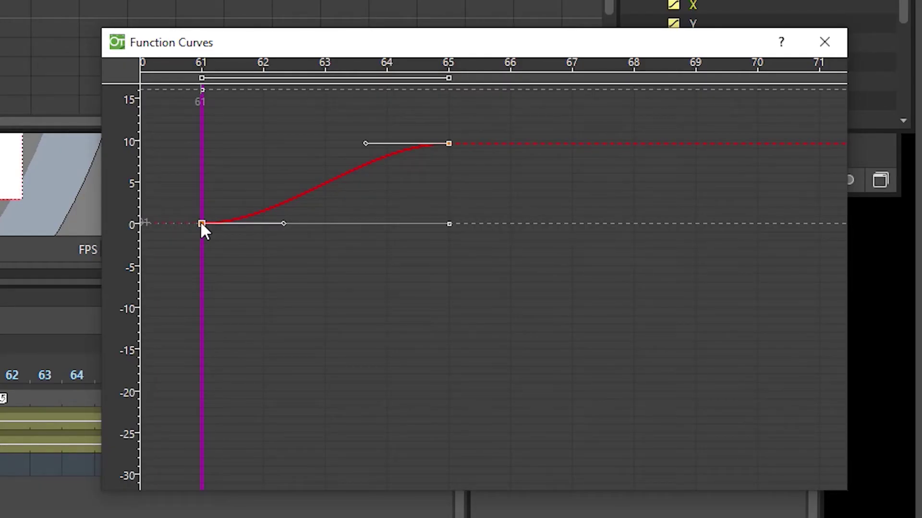
pyautogui.click(202, 223)
pyautogui.moveTo(283, 223); pyautogui.dragTo(274, 190)
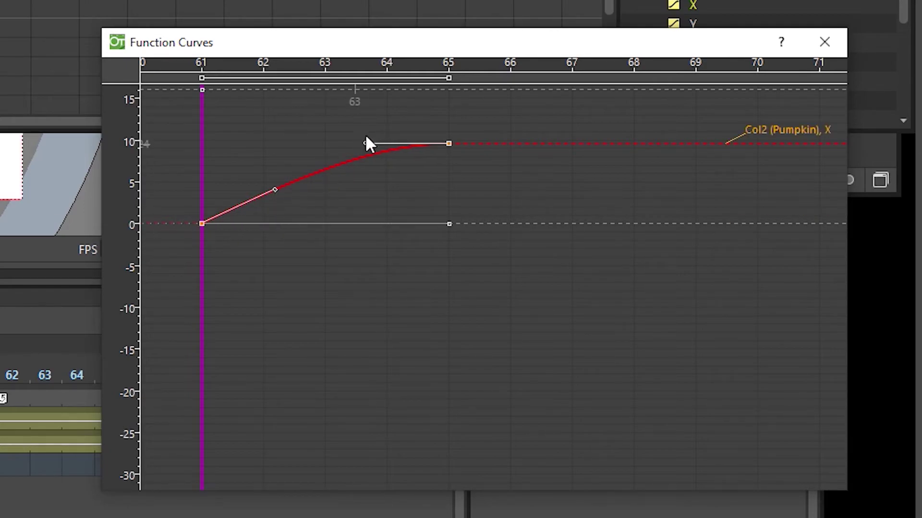
pyautogui.moveTo(365, 142); pyautogui.dragTo(292, 148)
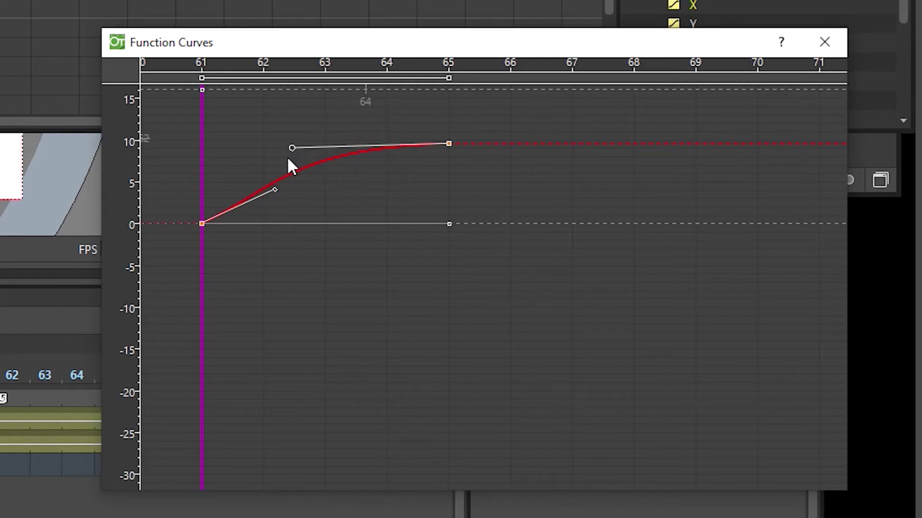
pyautogui.moveTo(274, 190); pyautogui.dragTo(246, 186)
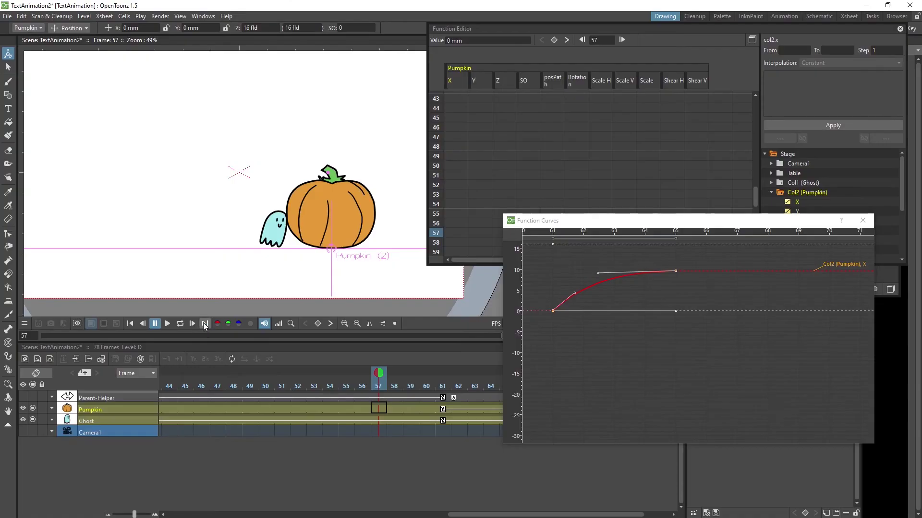
# Play back the animation to check the Pumpkin's slide after the push and return to frame 61.
pyautogui.click(168, 324)
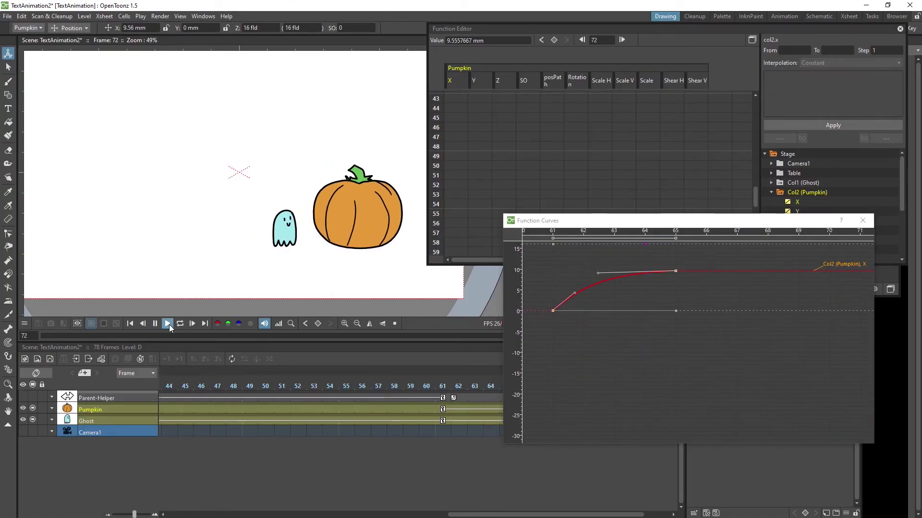
pyautogui.moveTo(540, 222); pyautogui.dragTo(699, 240)
pyautogui.click(331, 384)
pyautogui.click(170, 324)
pyautogui.click(442, 385)
pyautogui.moveTo(444, 384)
pyautogui.mouseDown()
pyautogui.moveTo(423, 387)
pyautogui.moveTo(448, 387)
pyautogui.mouseUp()
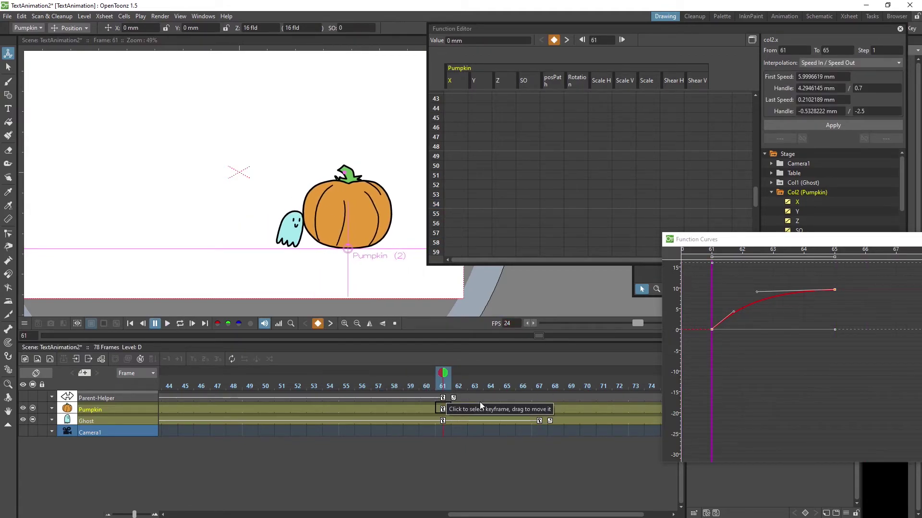
# Steepen the Parent-Helper's X curve as it reaches frame 61, setting its last handle to about -5.66 mm / -3.9.
pyautogui.moveTo(768, 239); pyautogui.dragTo(571, 264)
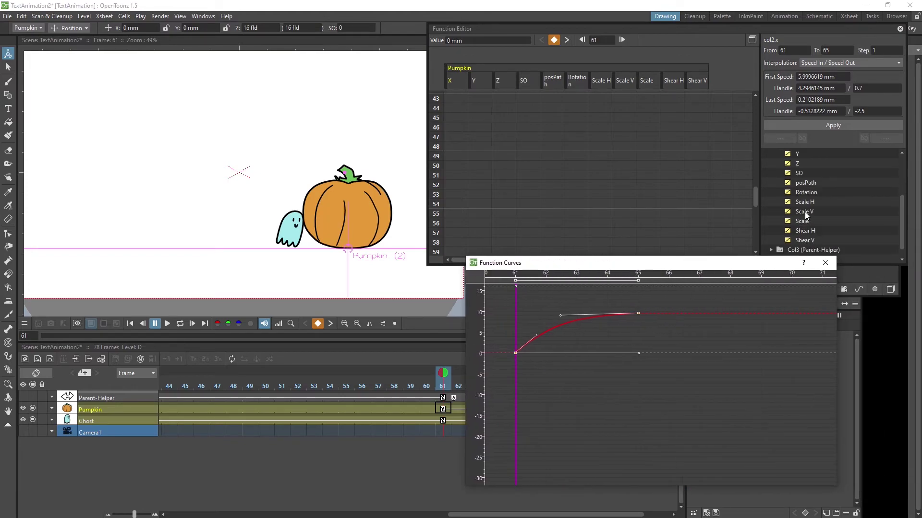
pyautogui.scroll(-3, 806, 214)
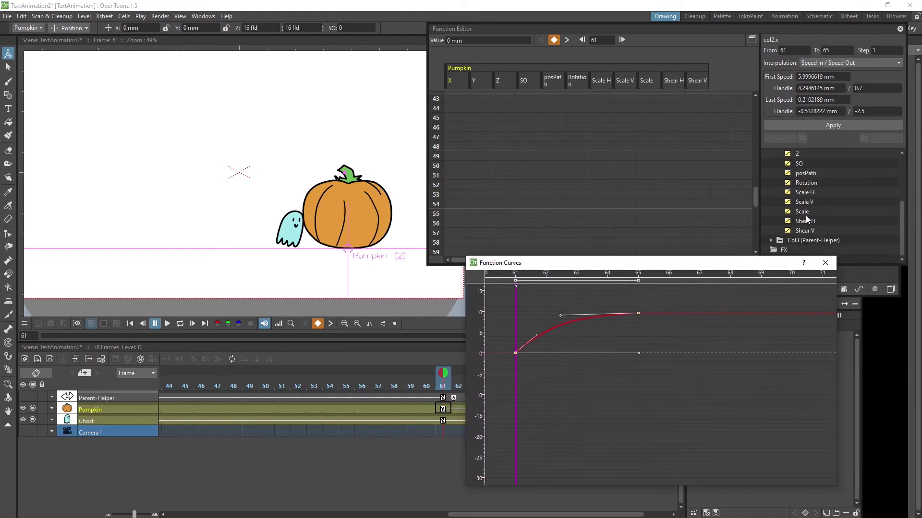
pyautogui.scroll(3, 805, 216)
pyautogui.scroll(-3, 802, 217)
pyautogui.click(803, 240)
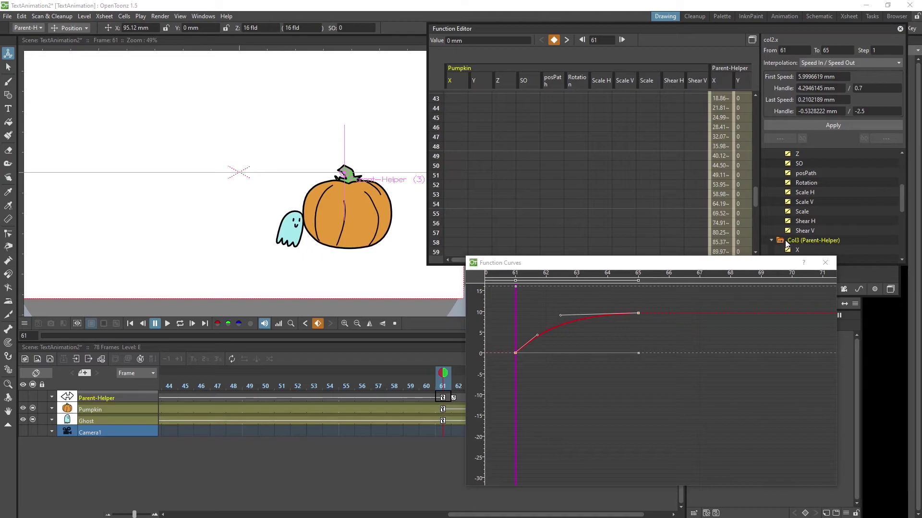
pyautogui.scroll(-5, 533, 429)
pyautogui.scroll(3, 605, 325)
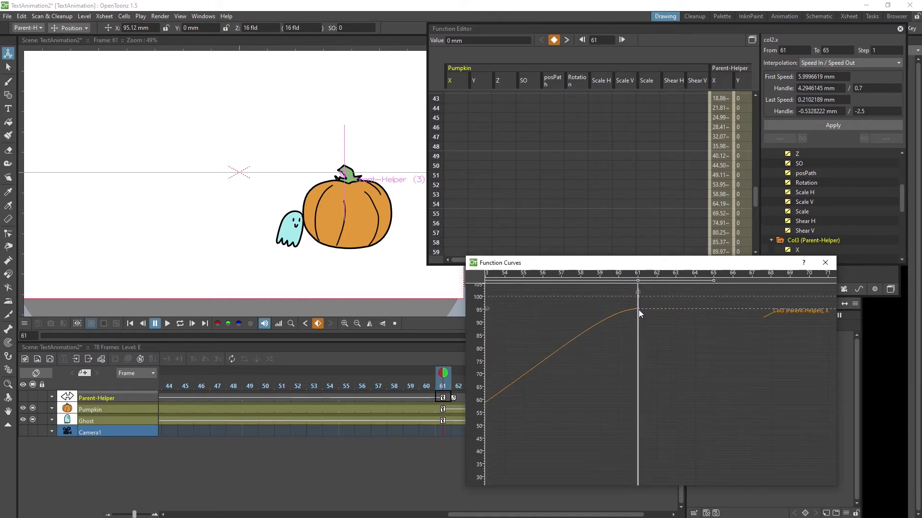
pyautogui.click(639, 310)
pyautogui.moveTo(554, 310); pyautogui.dragTo(563, 323)
pyautogui.moveTo(638, 291); pyautogui.dragTo(652, 293)
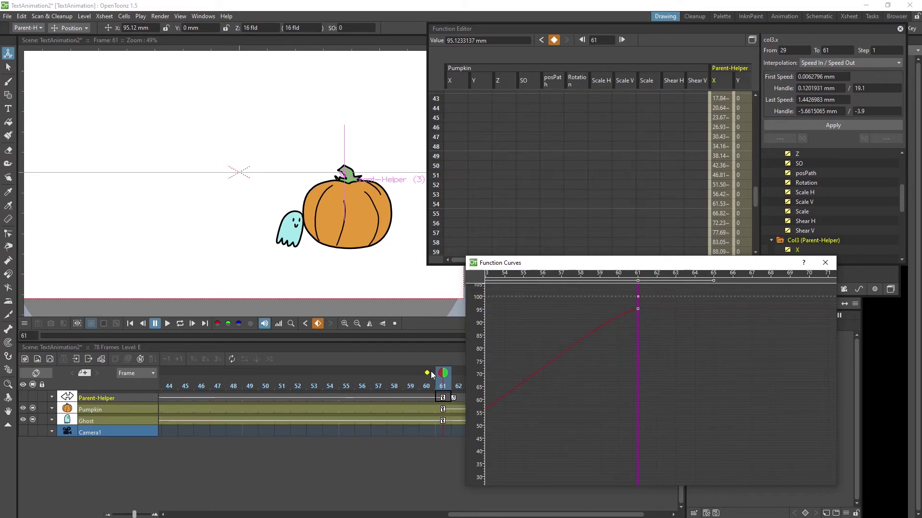
# Turn on onion skin for the five preceding frames and steepen the Parent-Helper's X curve further before frame 61.
pyautogui.moveTo(444, 376); pyautogui.dragTo(363, 372)
pyautogui.scroll(2, 313, 274)
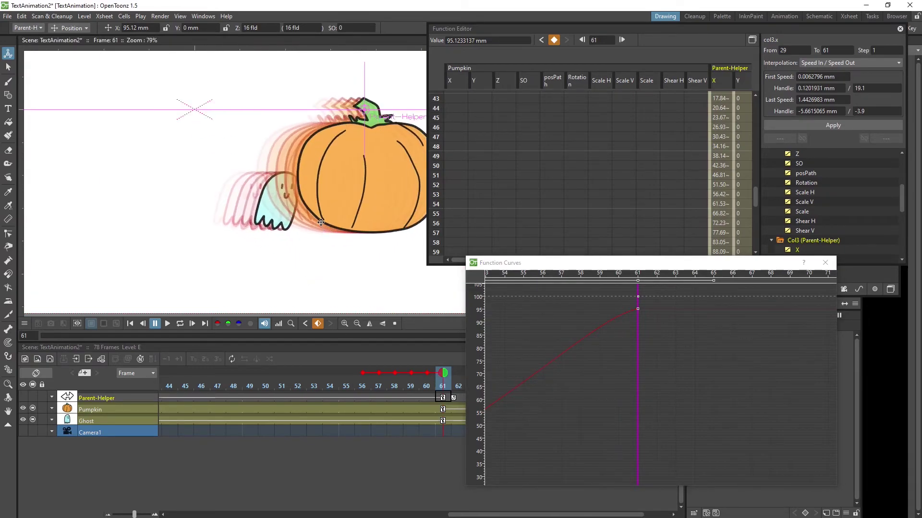
pyautogui.moveTo(317, 223); pyautogui.dragTo(276, 243)
pyautogui.moveTo(445, 377); pyautogui.dragTo(475, 377)
pyautogui.scroll(7, 267, 195)
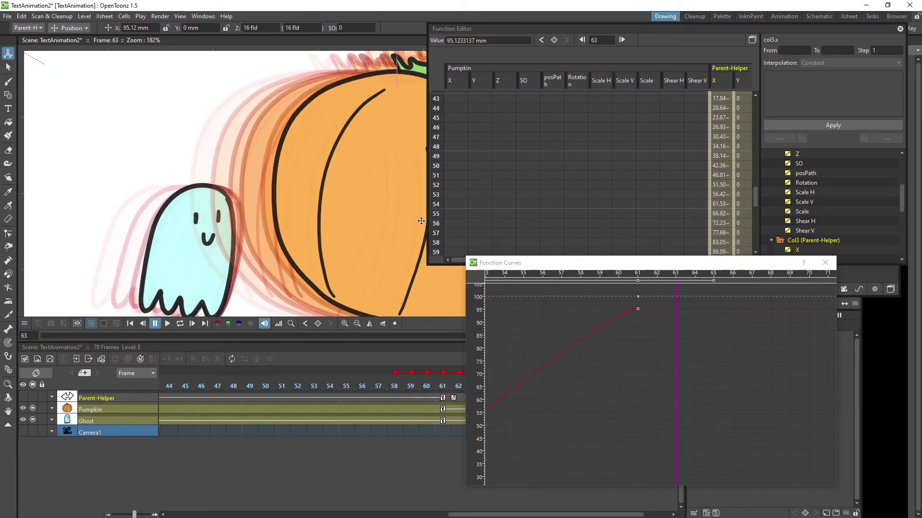
pyautogui.moveTo(637, 308); pyautogui.dragTo(566, 341)
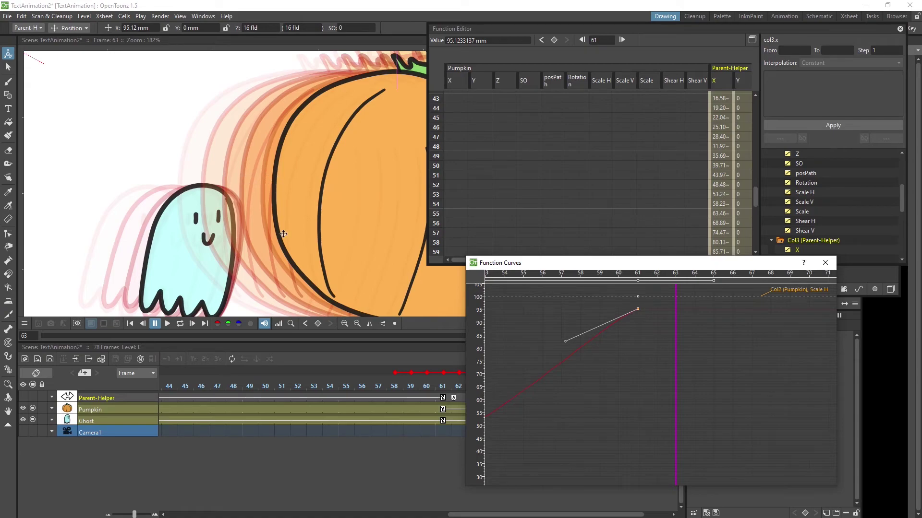
# Soften the start of the Pumpkin's X curve by adjusting its handle at frame 61.
pyautogui.moveTo(532, 262); pyautogui.dragTo(579, 241)
pyautogui.scroll(-4, 701, 342)
pyautogui.moveTo(700, 394); pyautogui.dragTo(663, 326)
pyautogui.scroll(4, 664, 327)
pyautogui.scroll(3, 676, 367)
pyautogui.moveTo(695, 359)
pyautogui.mouseDown()
pyautogui.moveTo(644, 367)
pyautogui.moveTo(748, 364)
pyautogui.moveTo(650, 367)
pyautogui.moveTo(690, 364)
pyautogui.mouseUp()
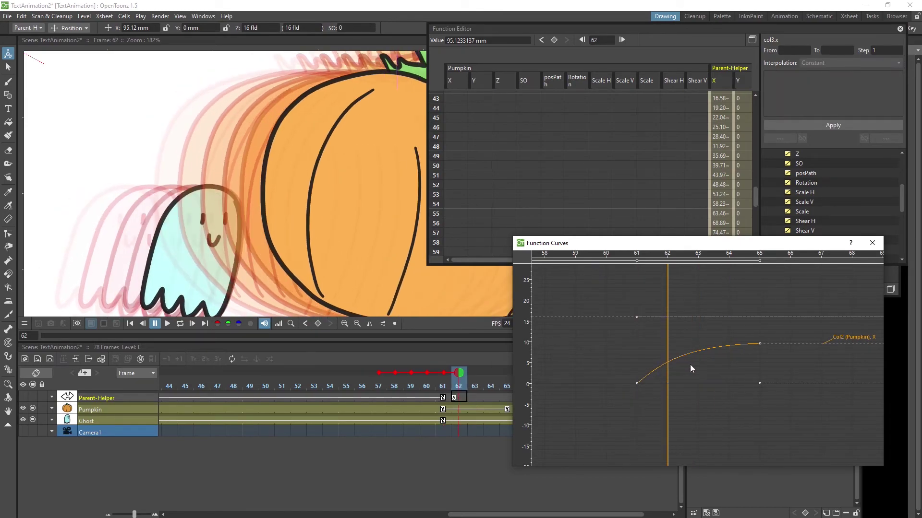
pyautogui.click(638, 381)
pyautogui.moveTo(659, 365); pyautogui.dragTo(763, 354)
pyautogui.scroll(-5, 288, 223)
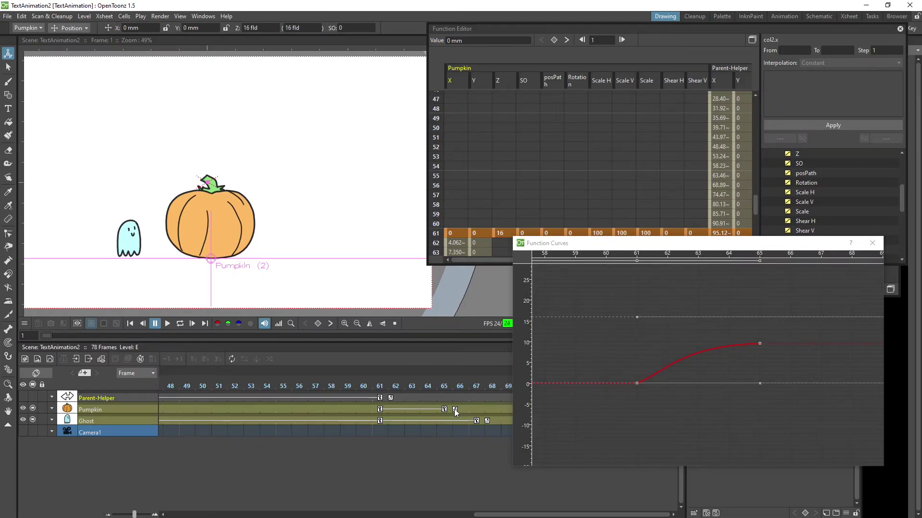
# Move the Pumpkin's frame 65 keyframe to frame 63.
pyautogui.click(448, 412)
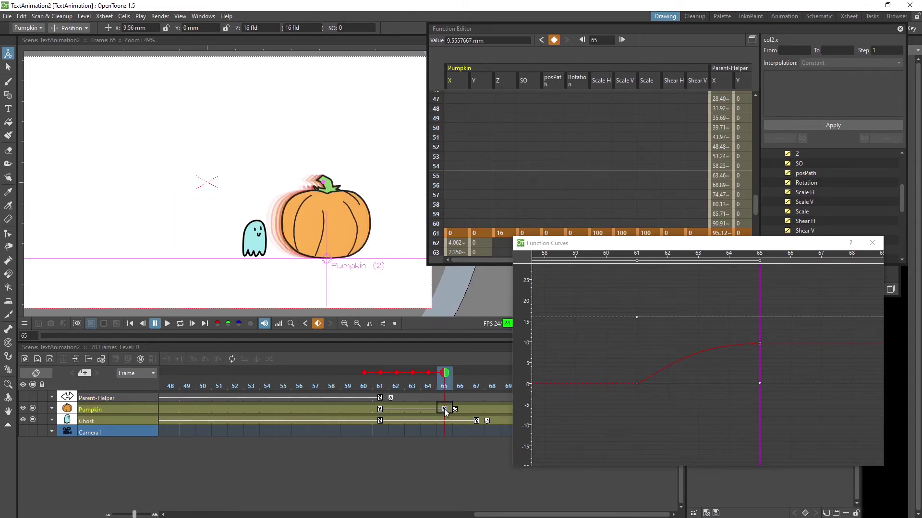
pyautogui.moveTo(444, 409); pyautogui.dragTo(406, 387)
pyautogui.scroll(3, 669, 371)
pyautogui.scroll(3, 307, 242)
pyautogui.scroll(2, 307, 243)
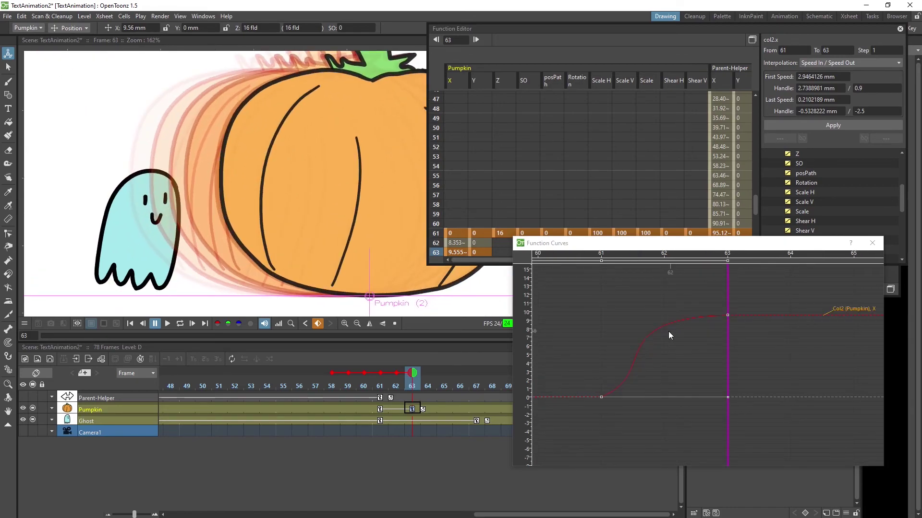
# Reshape the Pumpkin's X curve between frames 61 and 63 to rise quickly, with handles about 3.99 mm / 0.3 and -0.07 mm / -1.4.
pyautogui.click(640, 346)
pyautogui.click(645, 371)
pyautogui.click(627, 369)
pyautogui.moveTo(659, 372); pyautogui.dragTo(623, 363)
pyautogui.moveTo(566, 317); pyautogui.dragTo(641, 316)
pyautogui.hotkey('ctrl', ',')
pyautogui.click(678, 307)
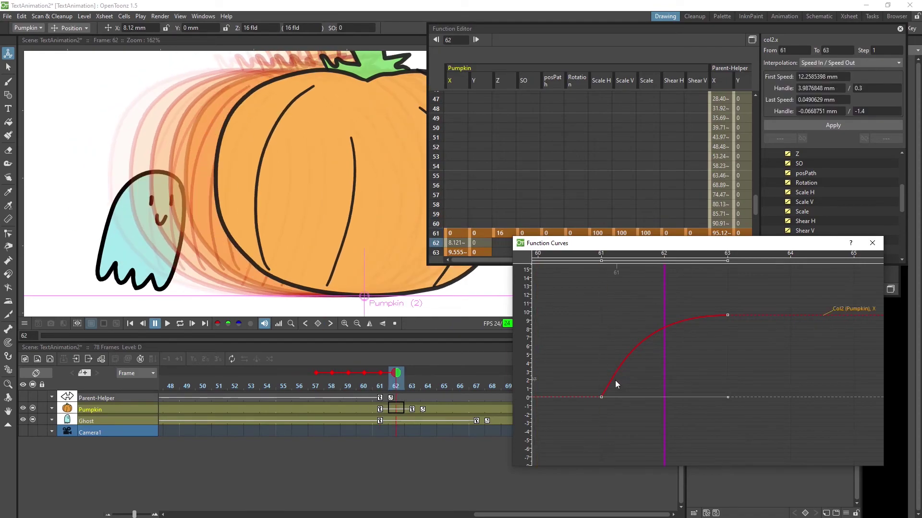
# Adjust the Pumpkin's curve start, pull its frame 63 position back to about X 4.58 mm, and play back the animation.
pyautogui.click(601, 397)
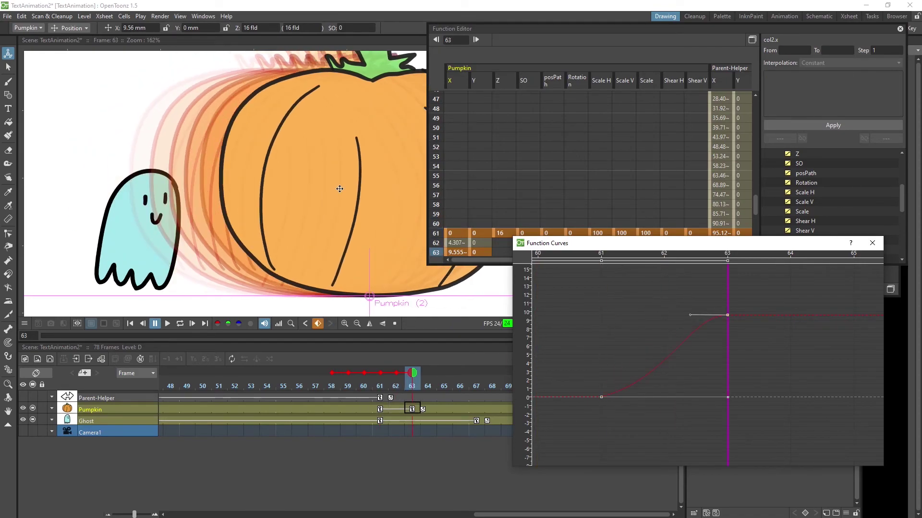
pyautogui.moveTo(339, 189); pyautogui.dragTo(322, 190)
pyautogui.click(167, 323)
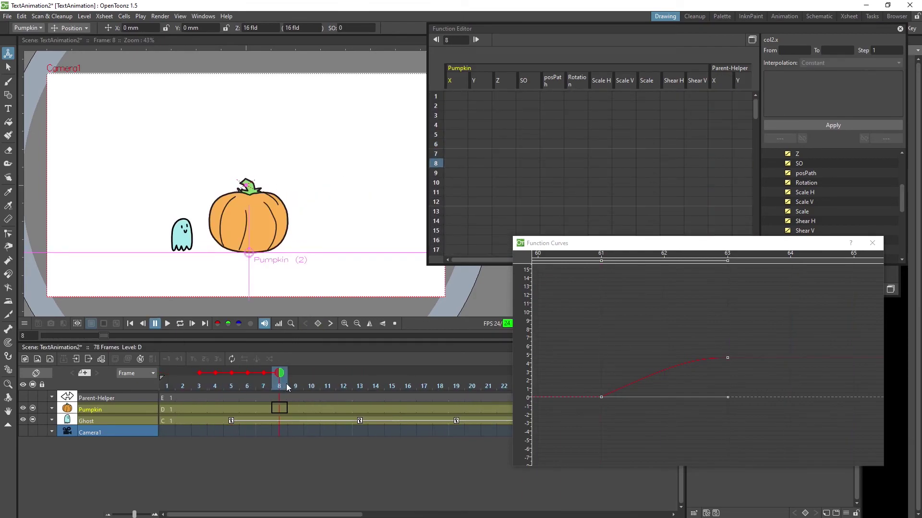
# From the Ghost at frame 29, replace the open eyes in drawing 0002 of level C with black squinting eyes.
pyautogui.moveTo(287, 385); pyautogui.dragTo(606, 401)
pyautogui.moveTo(335, 515); pyautogui.dragTo(458, 514)
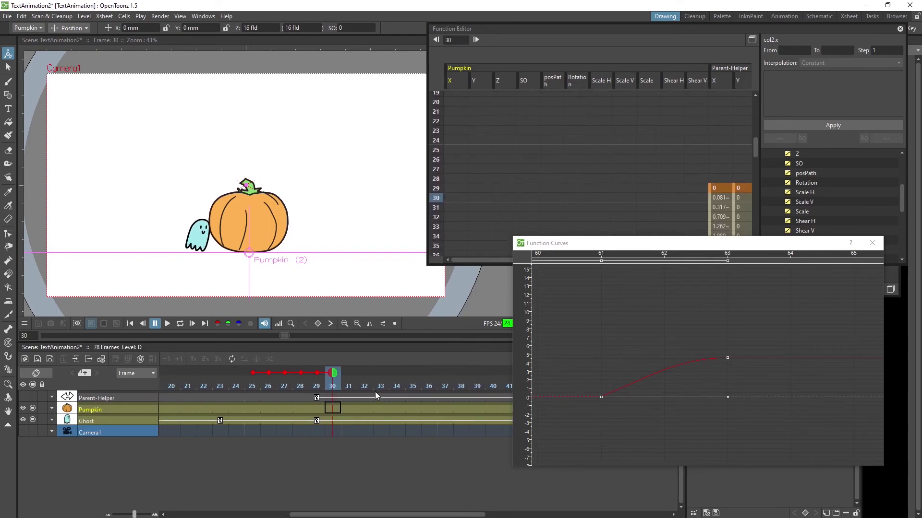
pyautogui.click(326, 425)
pyautogui.click(320, 421)
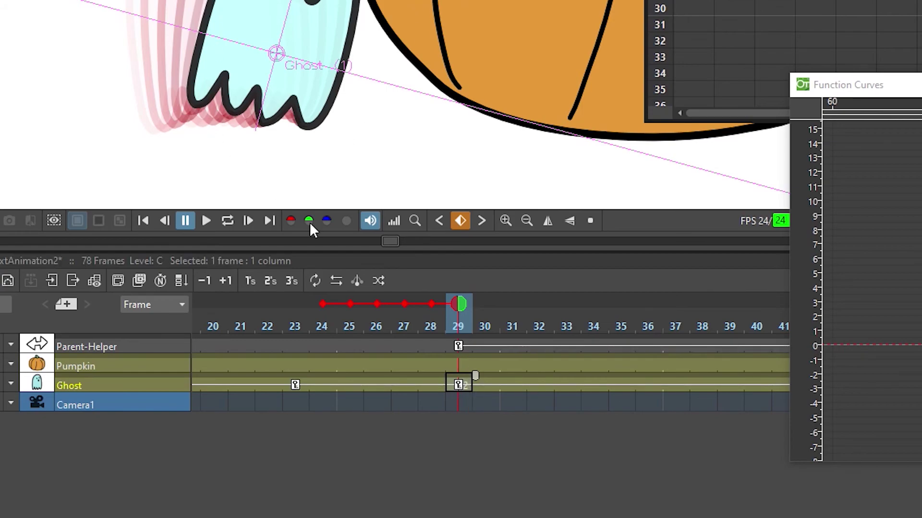
pyautogui.moveTo(465, 302); pyautogui.dragTo(459, 320)
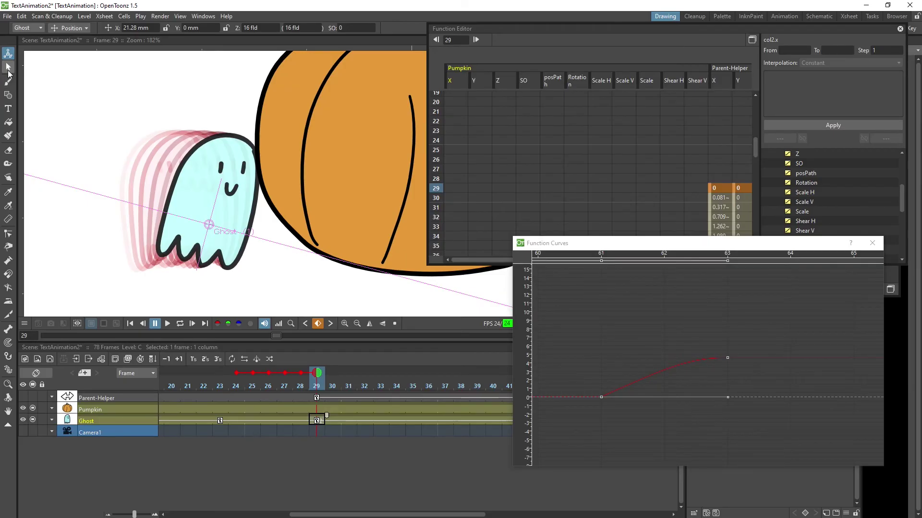
pyautogui.click(8, 67)
pyautogui.click(233, 177)
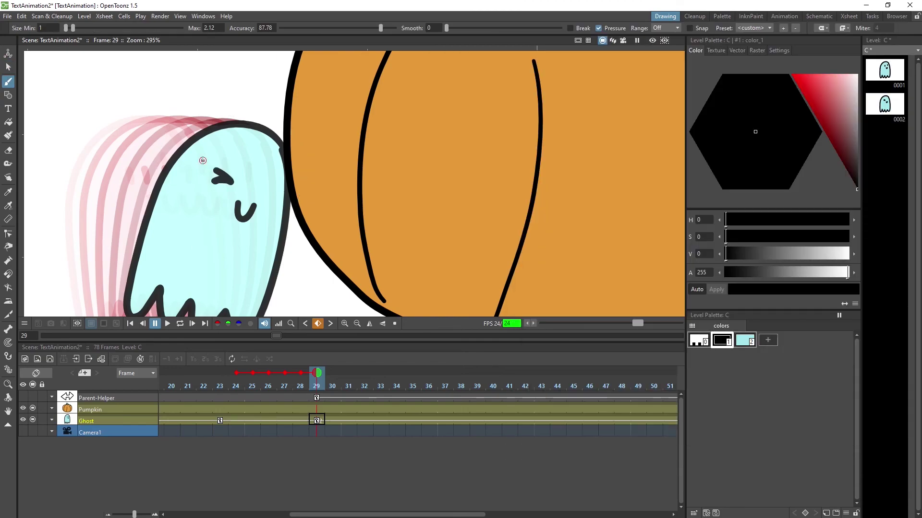
pyautogui.hotkey('ctrl', 'z')
pyautogui.scroll(-2, 261, 211)
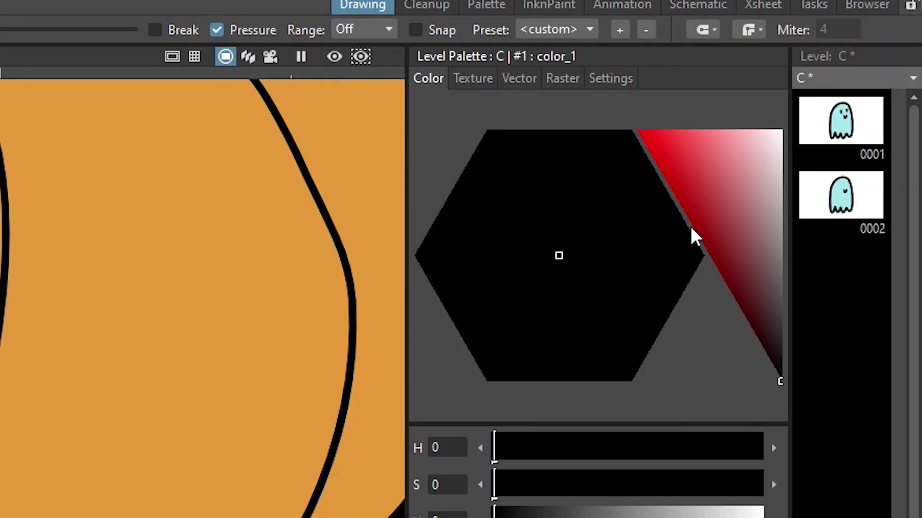
pyautogui.click(841, 189)
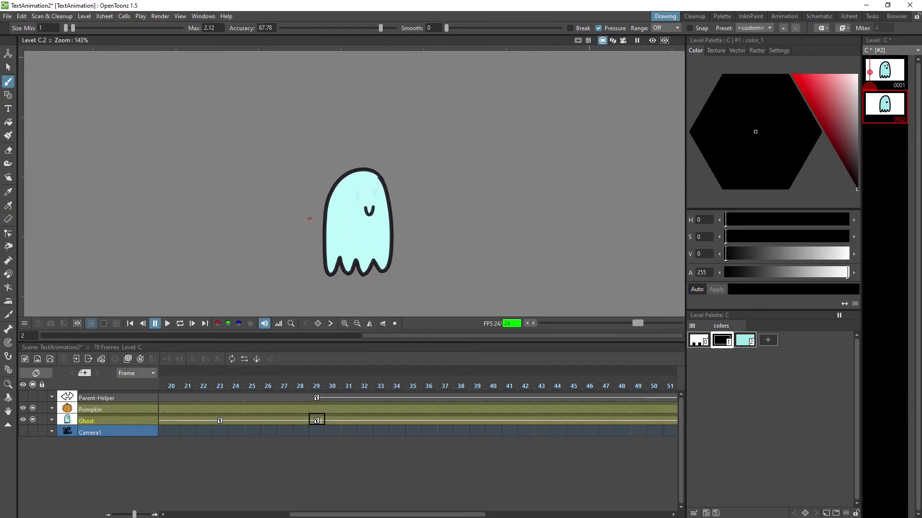
pyautogui.scroll(3, 310, 219)
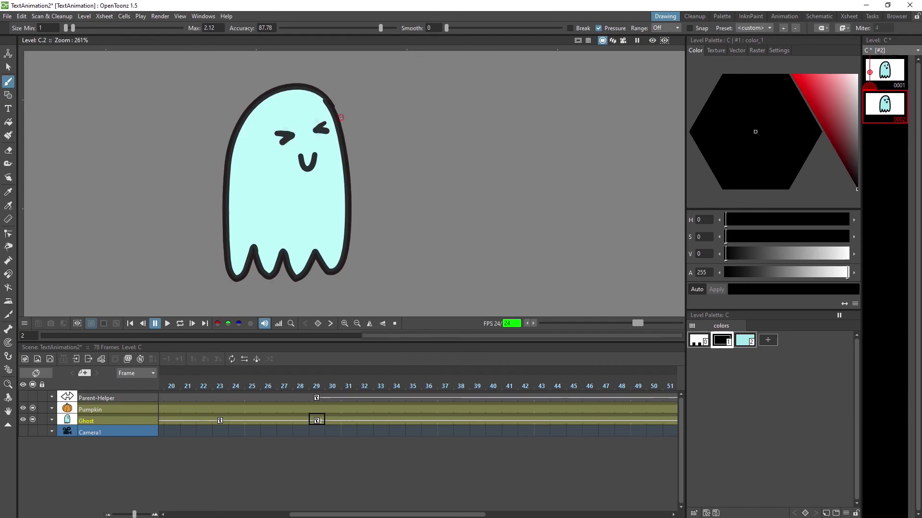
# Clear the Ghost's exposed drawings from frame 62 through frame 78, and save the scene.
pyautogui.click(348, 398)
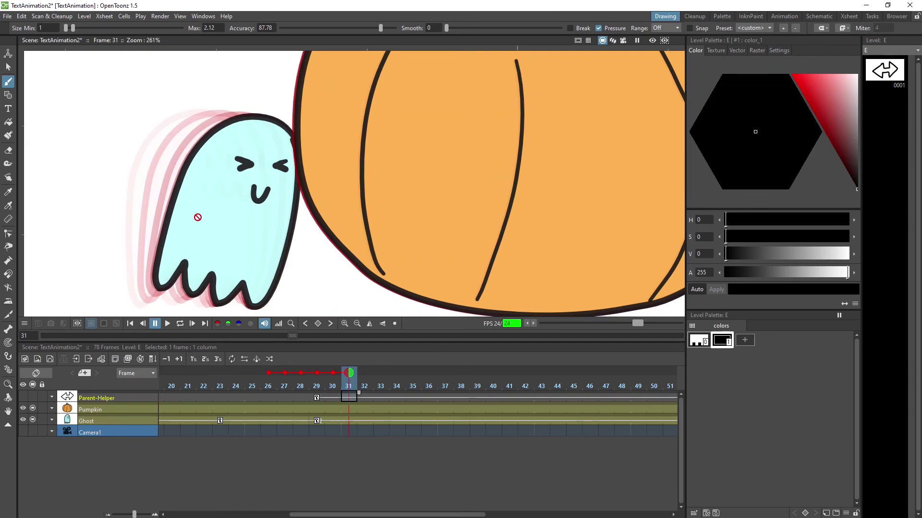
pyautogui.scroll(-4, 212, 241)
pyautogui.scroll(1, 245, 267)
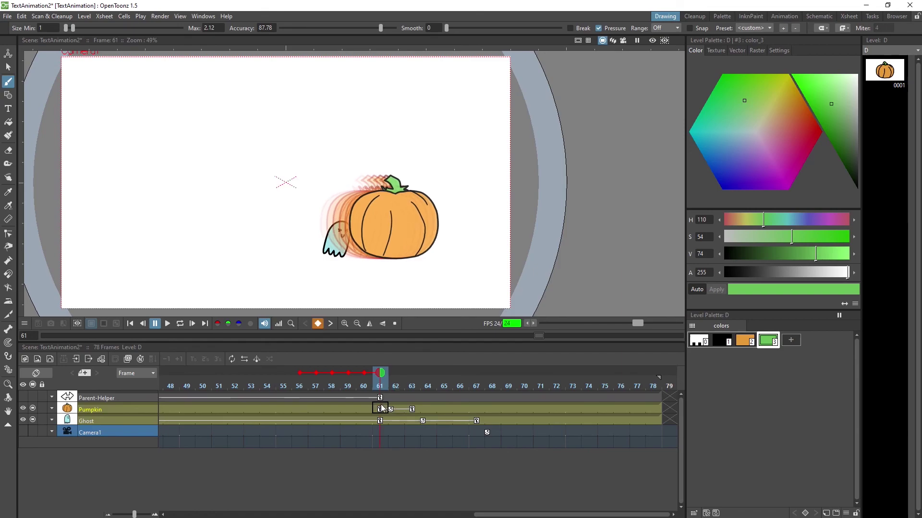
pyautogui.click(382, 421)
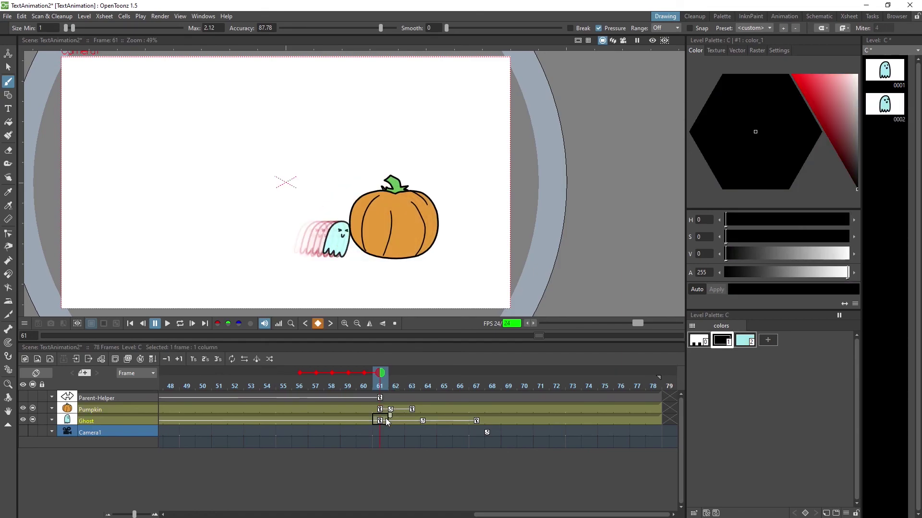
pyautogui.click(396, 421)
pyautogui.keyDown('shift'); pyautogui.click(654, 420); pyautogui.keyUp('shift')
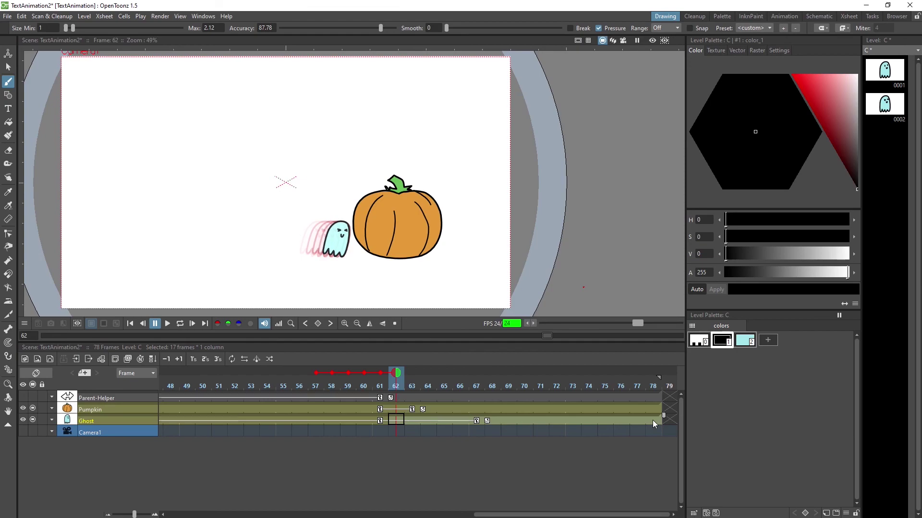
pyautogui.press('Delete')
pyautogui.click(387, 417)
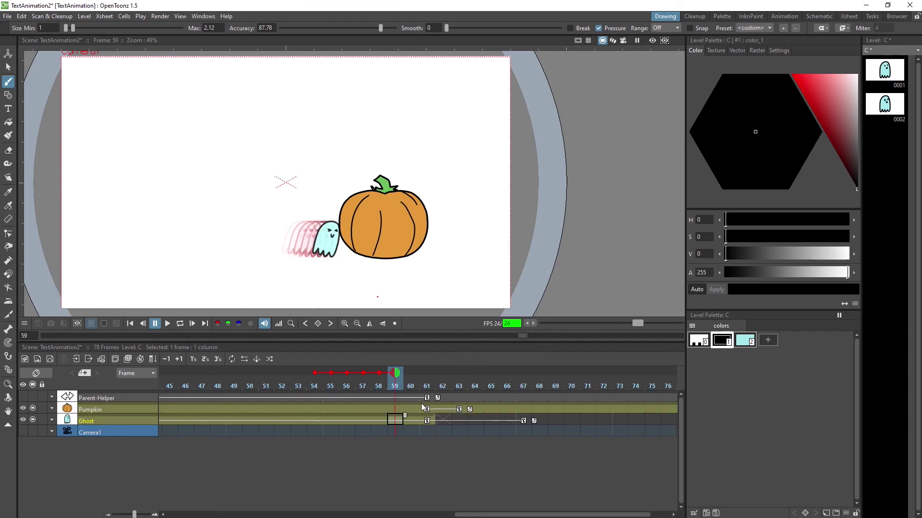
pyautogui.hotkey('ctrl', 's')
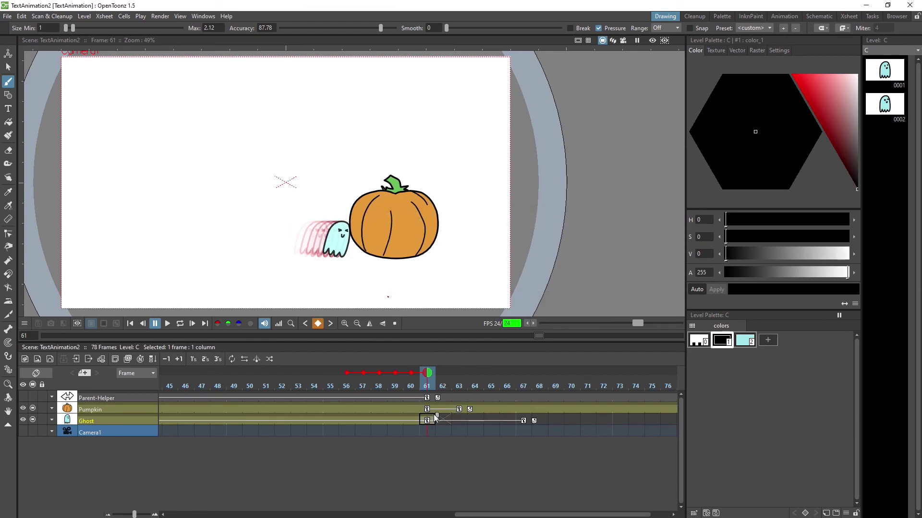
# Change the Ghost's frame 61 cell to drawing 1 of level C.
pyautogui.doubleClick(432, 419)
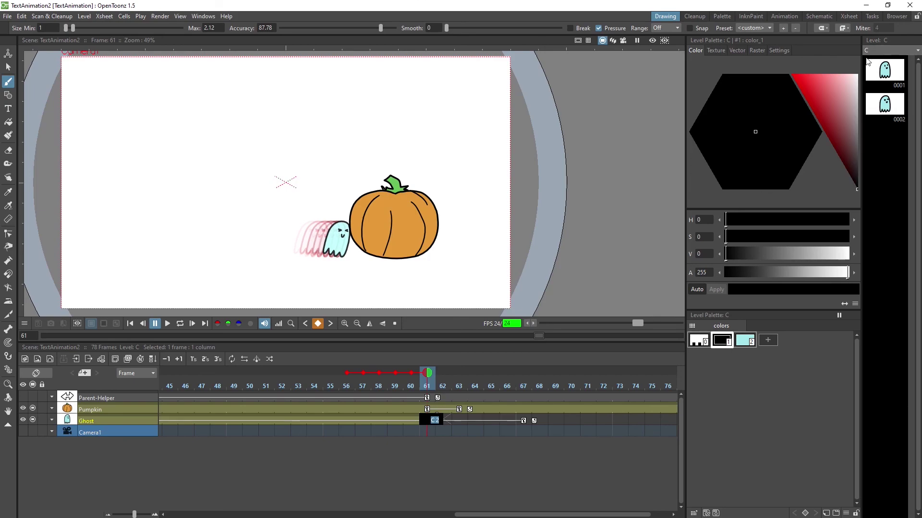
pyautogui.click(454, 422)
pyautogui.click(434, 421)
pyautogui.doubleClick(438, 420)
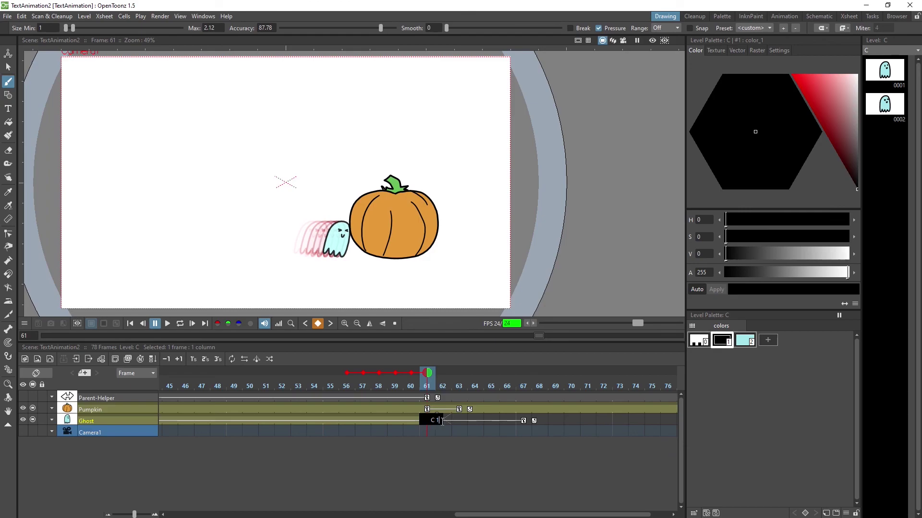
pyautogui.press('Return')
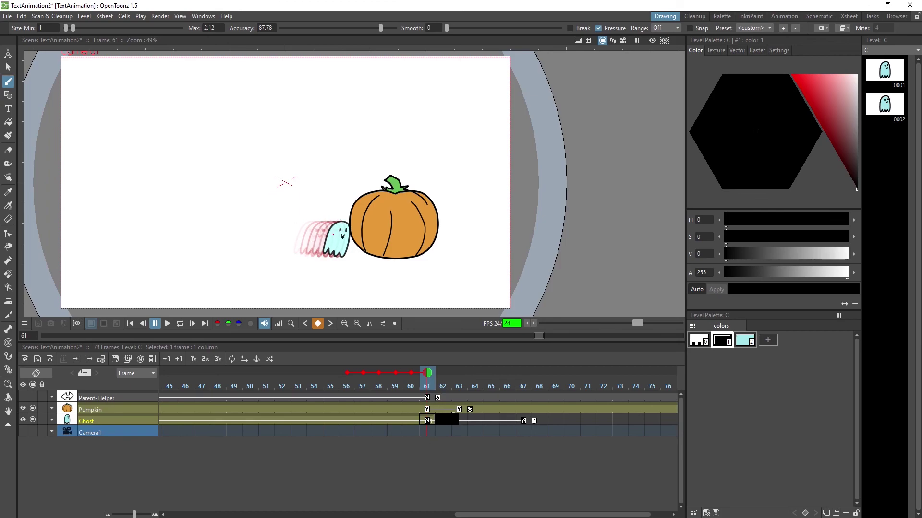
pyautogui.press('Escape')
pyautogui.click(434, 417)
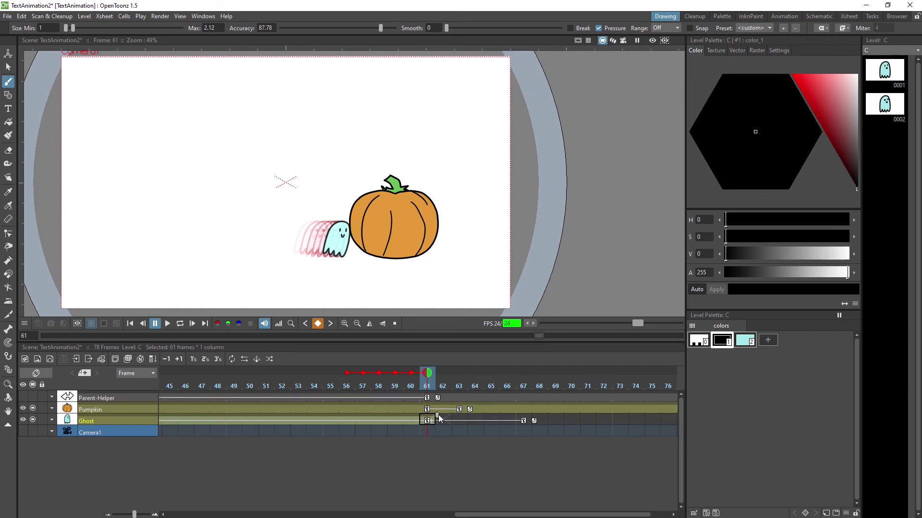
# Extend the Ghost's exposure from frame 61 through frame 78, and play back the animation.
pyautogui.moveTo(438, 417); pyautogui.dragTo(581, 420)
pyautogui.click(183, 384)
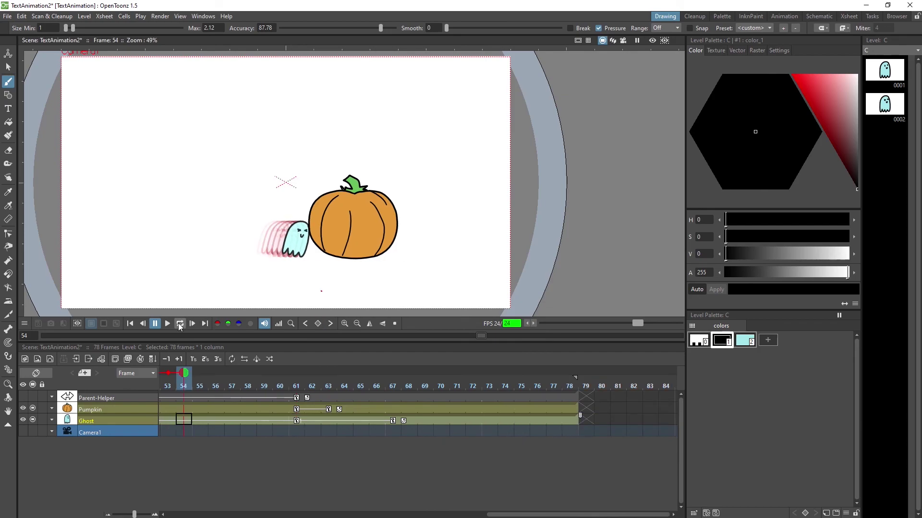
pyautogui.click(167, 324)
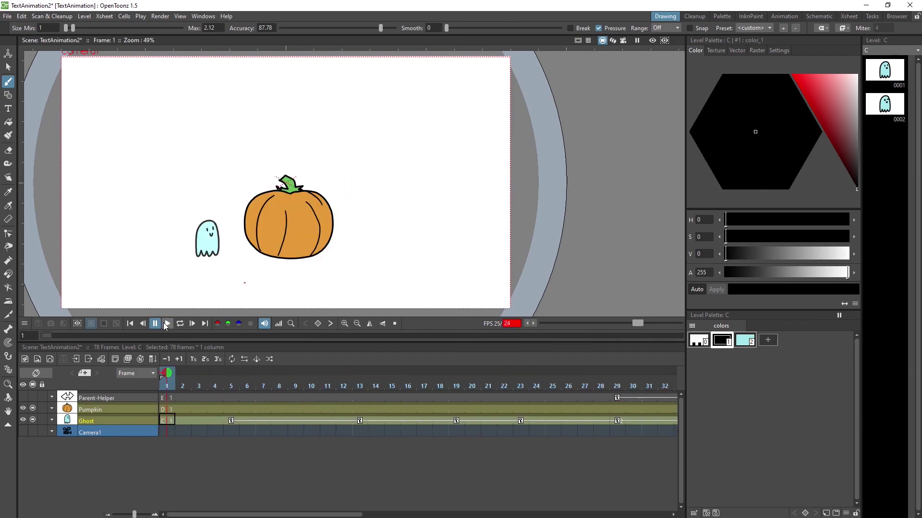